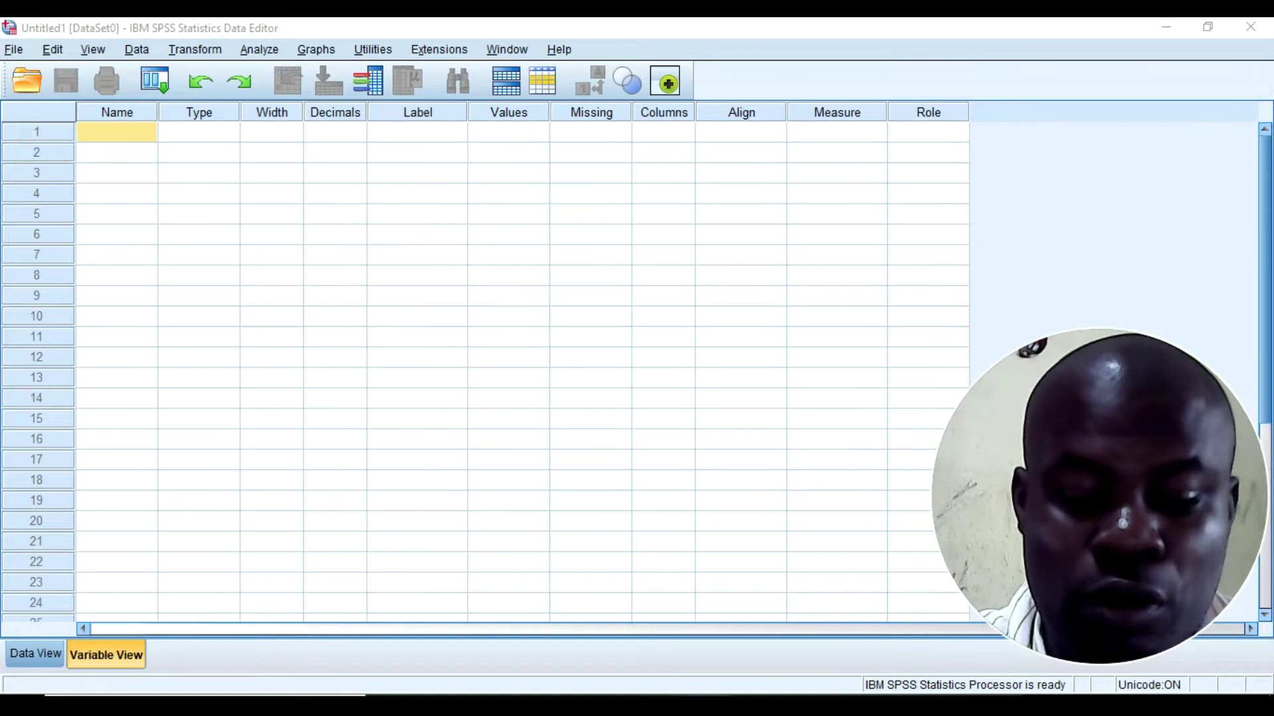
Step: Bring up DATA collected.xlsx in Excel and scroll through Sheet1's coded survey responses
key("alt+Tab")
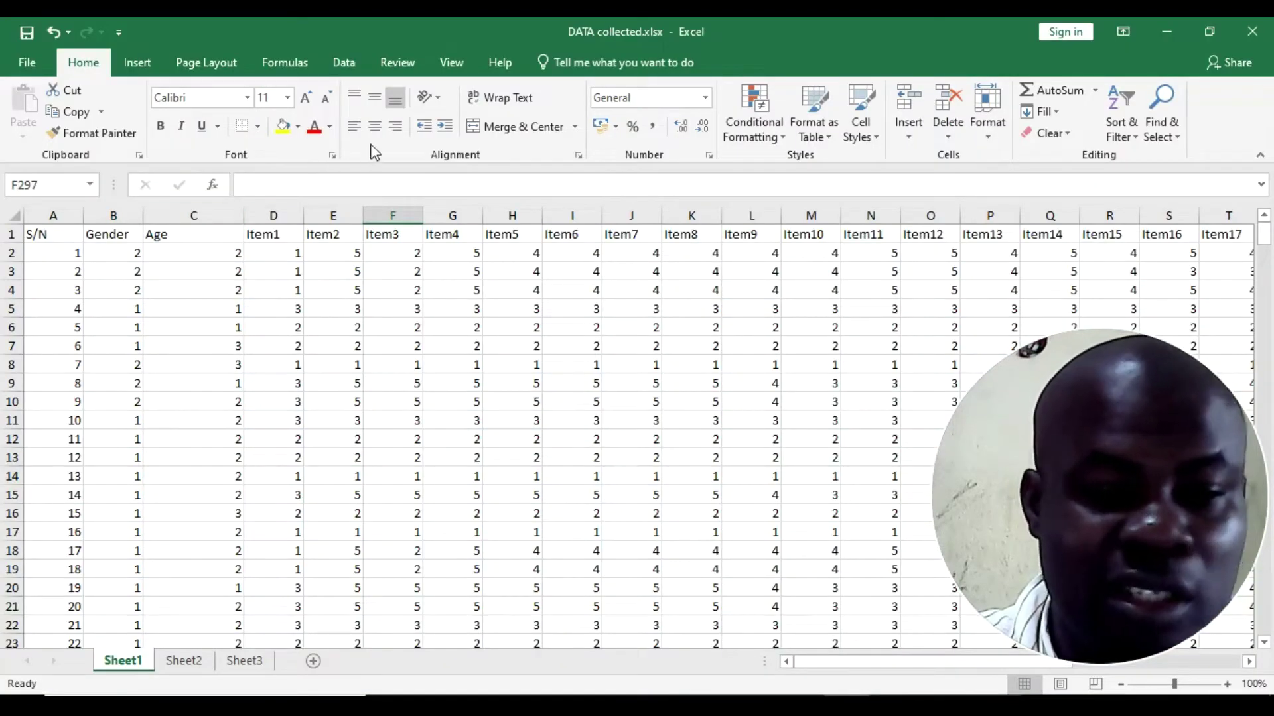
scroll(492, 269, "down", 2)
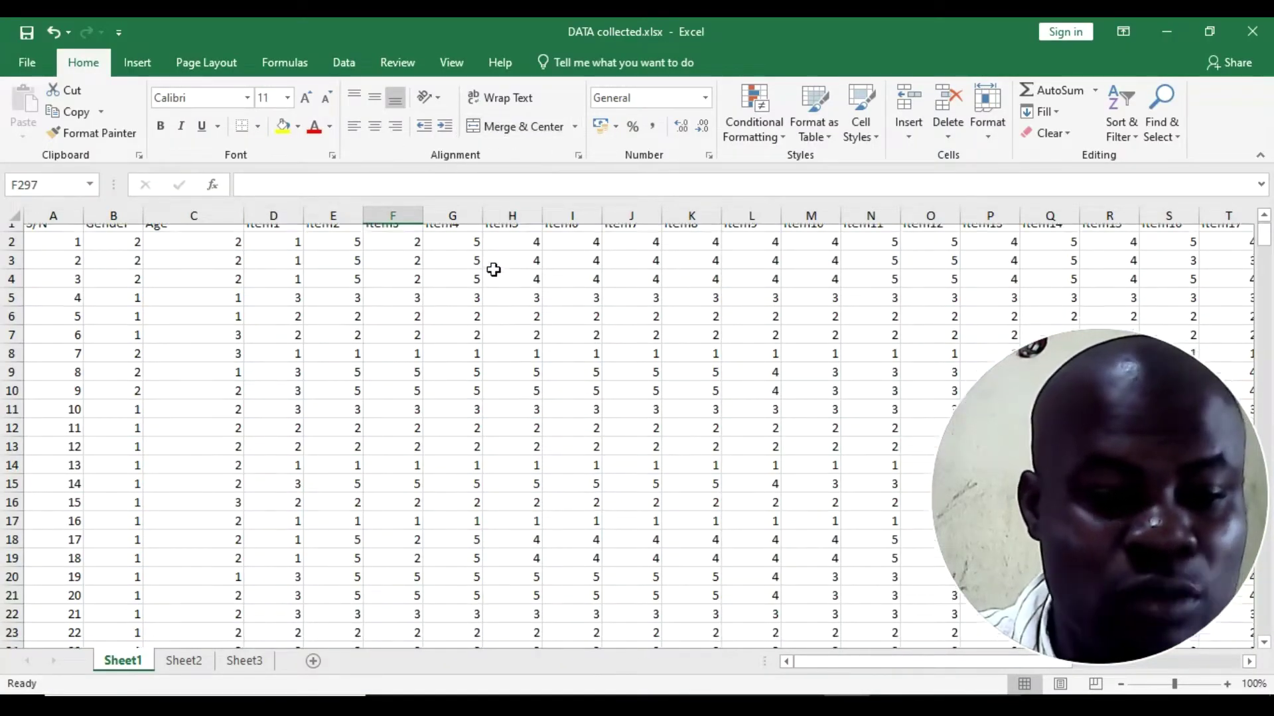
scroll(488, 260, "up", 2)
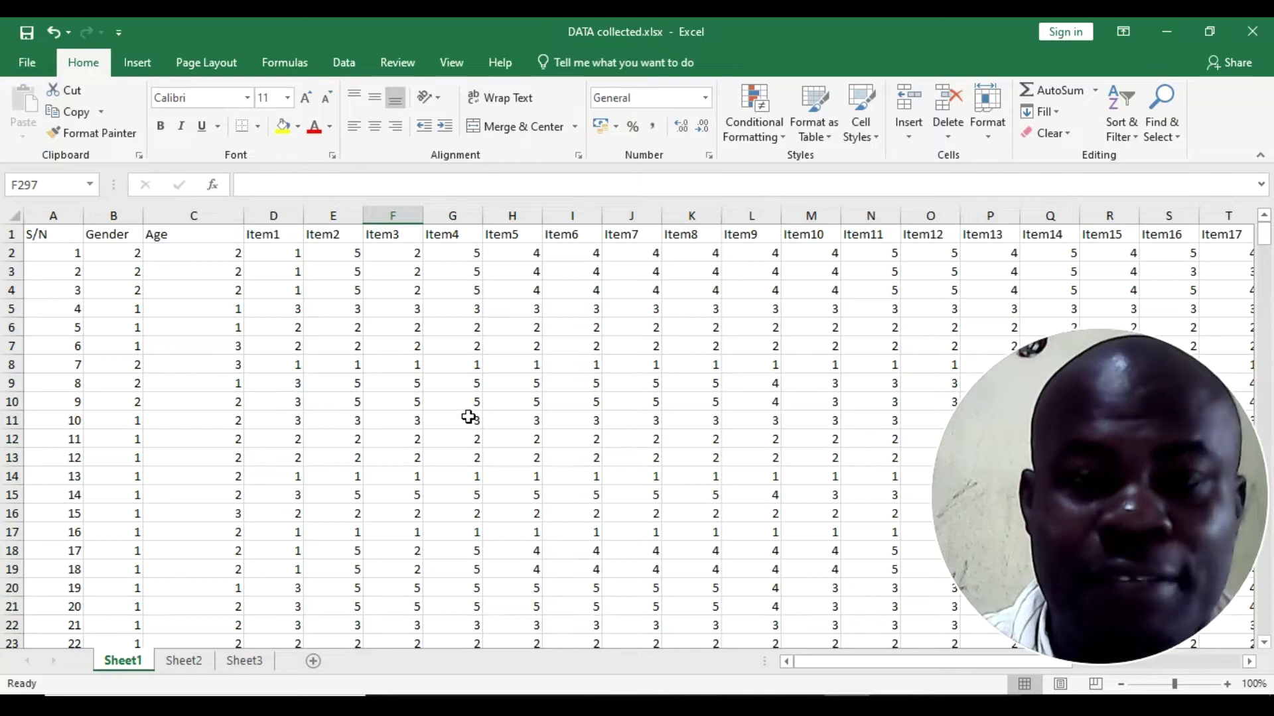
Step: Bring up Questionnaire for practice.doc in Word and highlight the Section A personal data lines
key("alt+Tab")
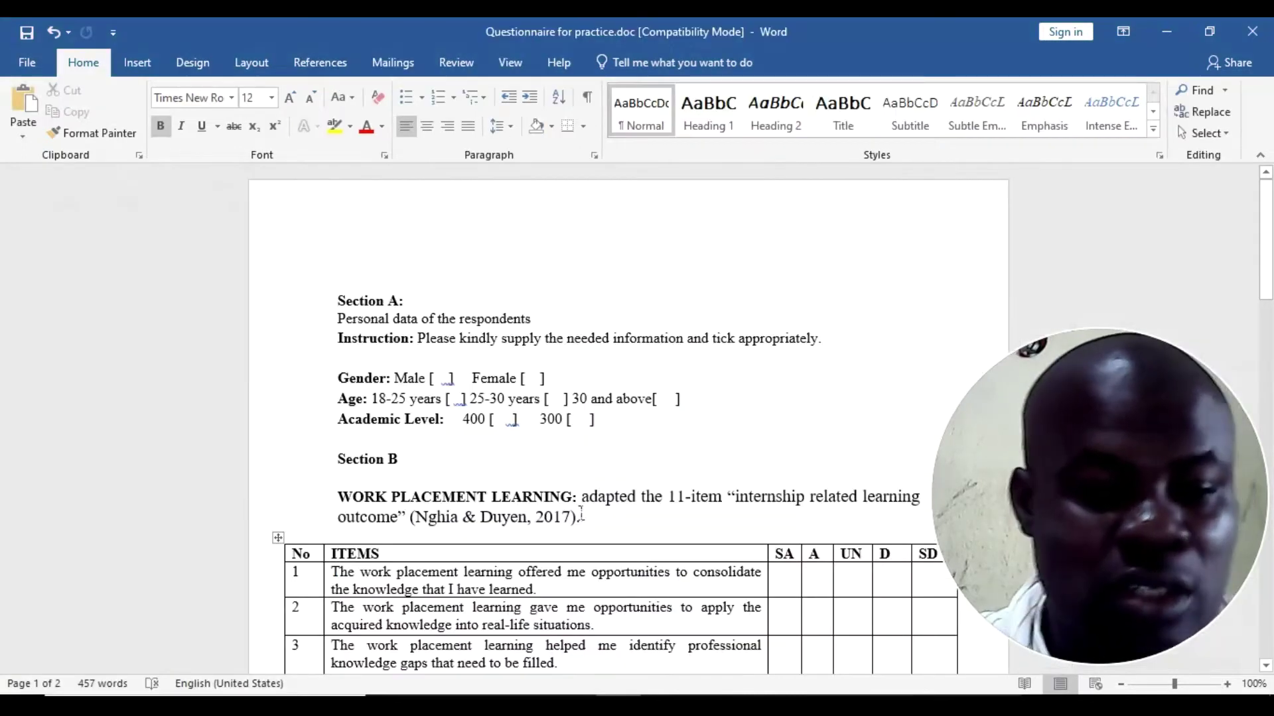
left_click_drag(381, 320, 428, 398)
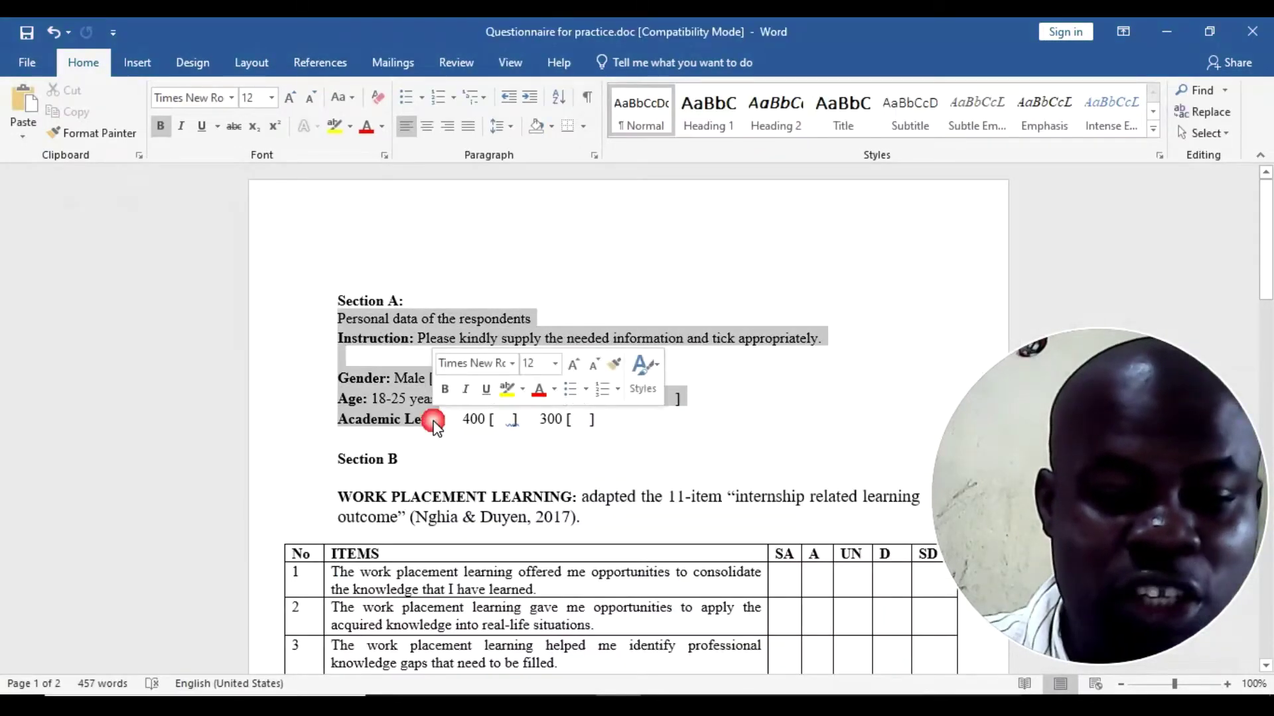
scroll(428, 411, "down", 4)
left_click(455, 402)
Step: Review Section B's 11-item SA–SD work placement table, pointing out the A column and second item
scroll(454, 335, "up", 2)
scroll(454, 335, "up", 2)
scroll(454, 335, "down", 1)
scroll(454, 335, "down", 7)
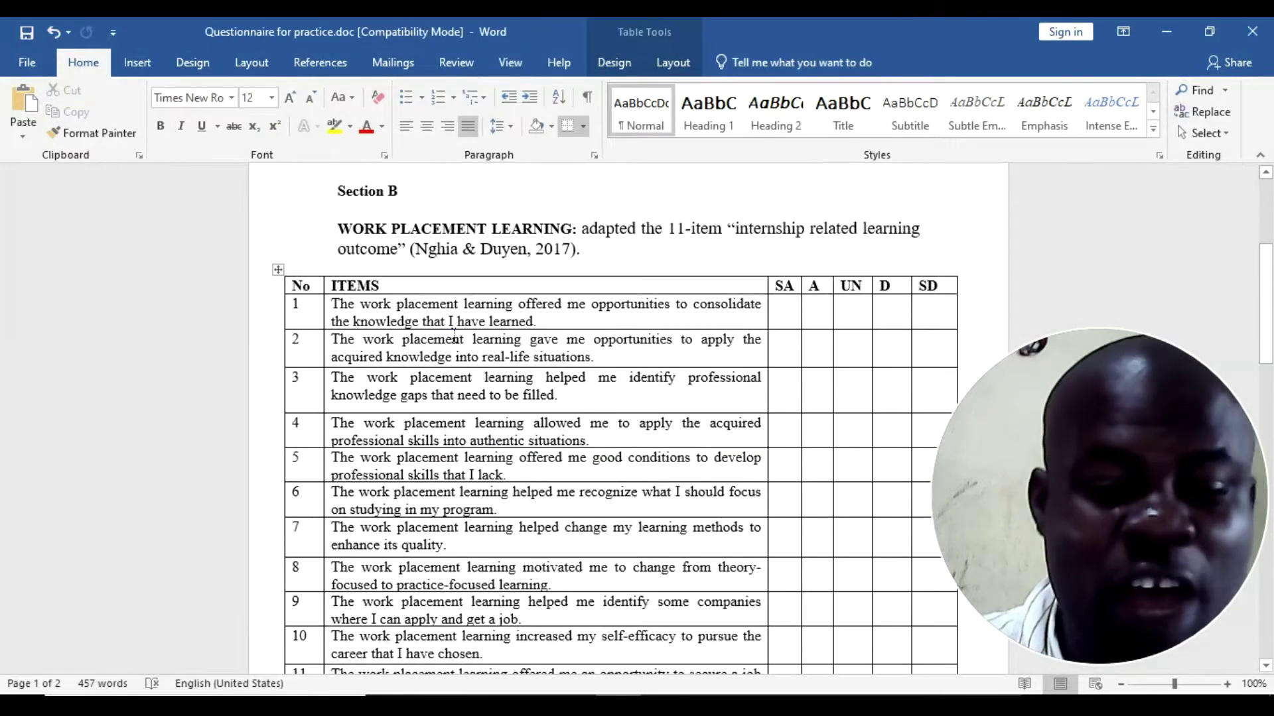
scroll(456, 330, "up", 4)
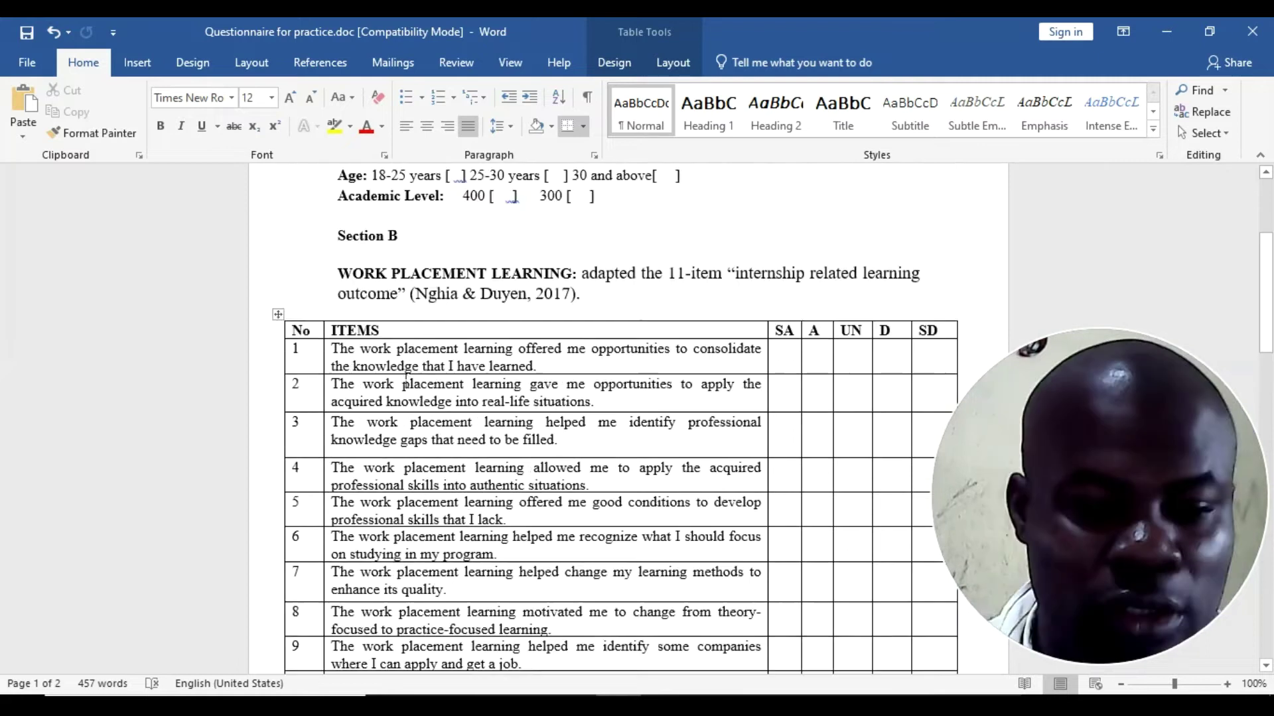
scroll(607, 357, "down", 1)
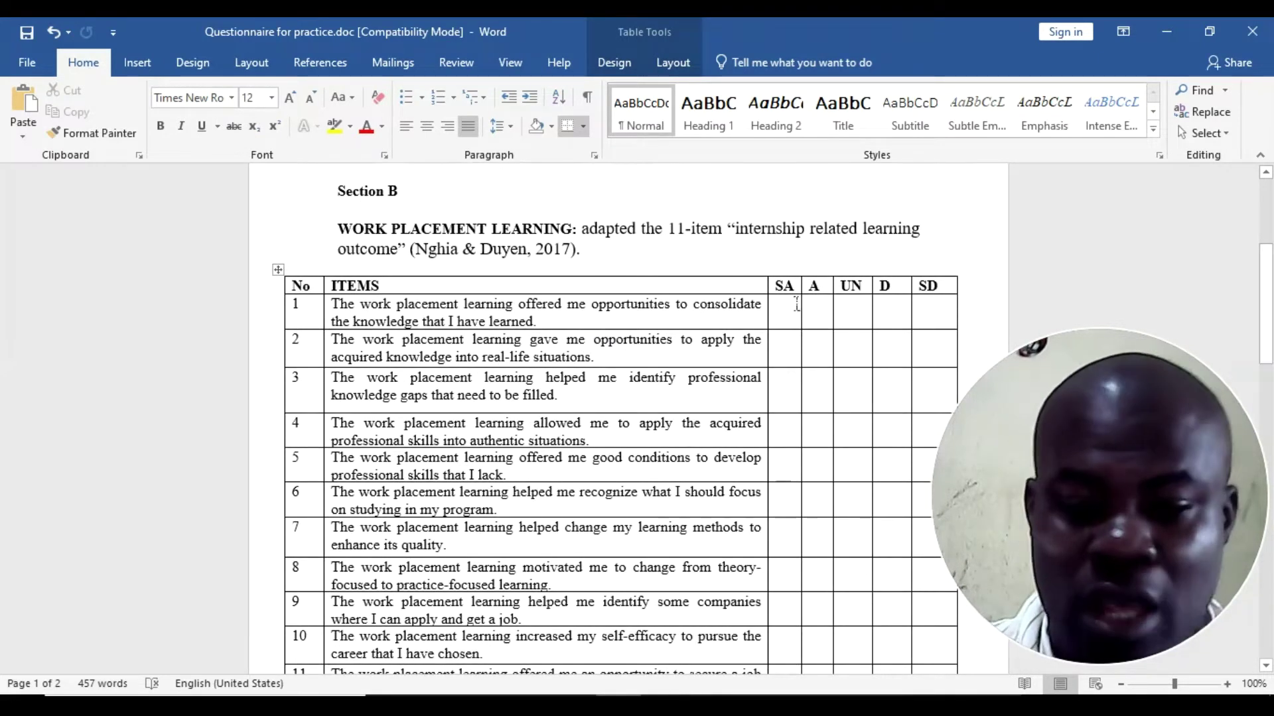
left_click(812, 287)
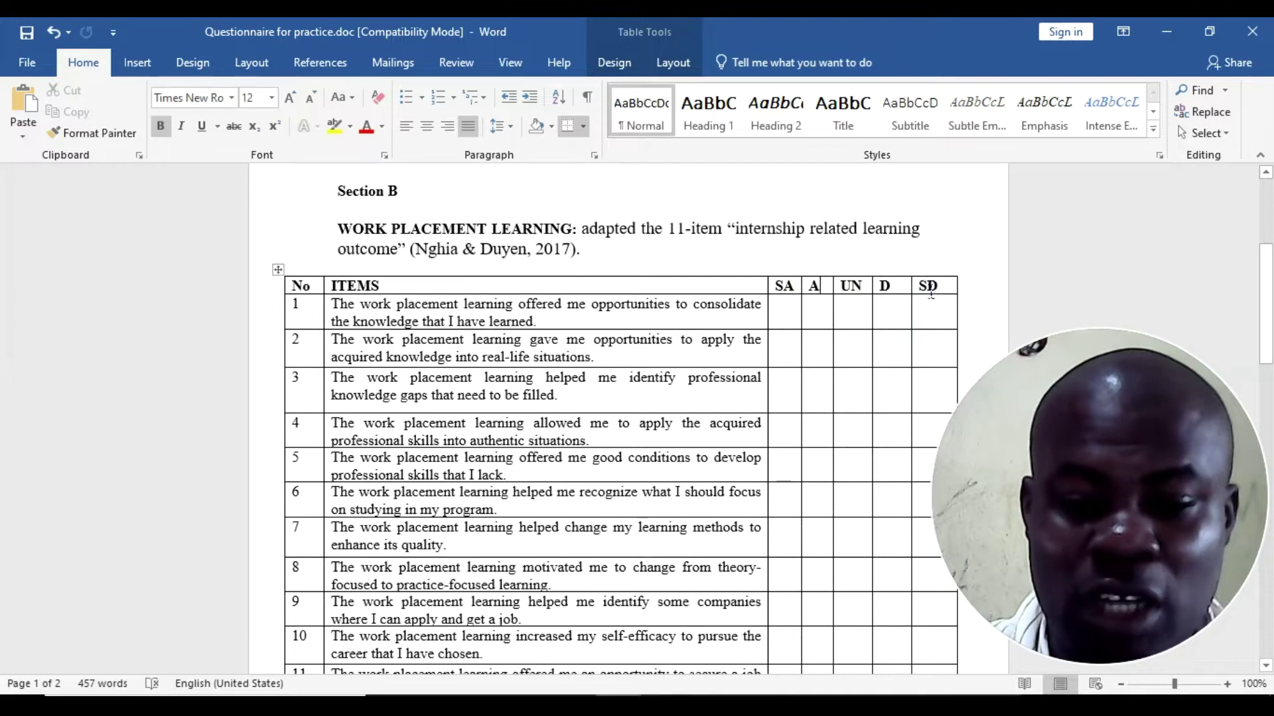
scroll(432, 353, "down", 2)
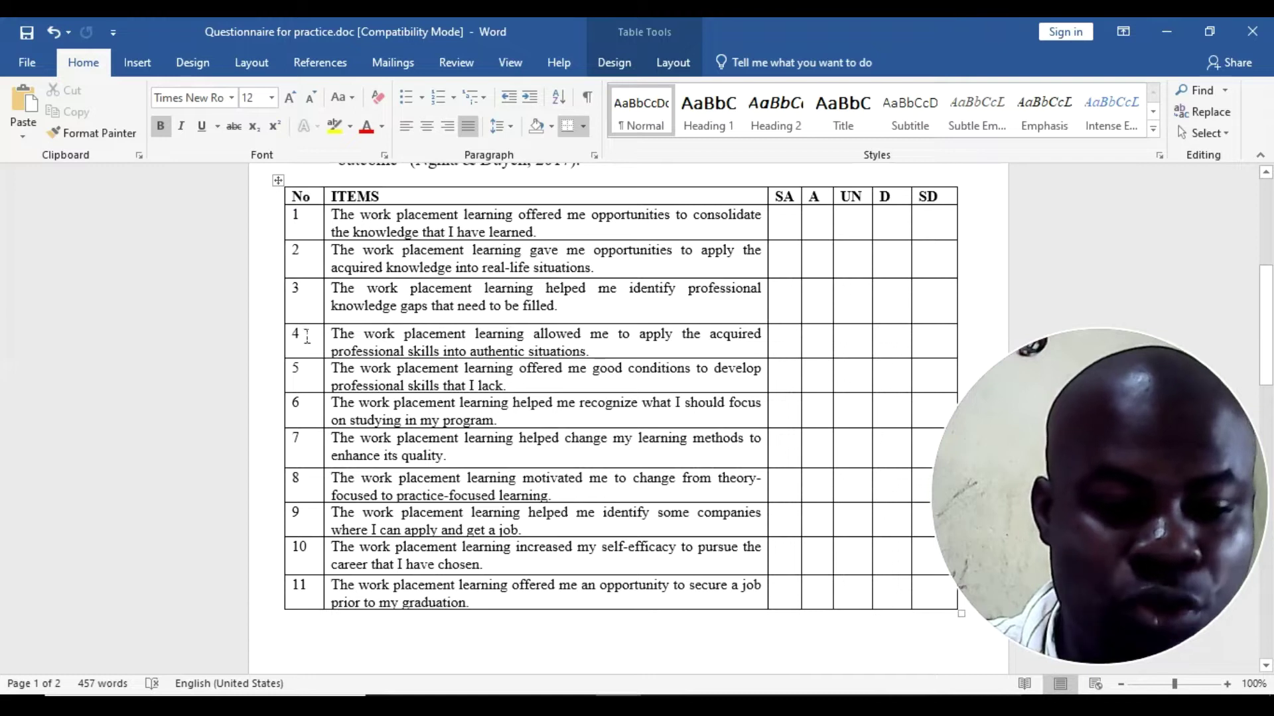
scroll(298, 231, "down", 15)
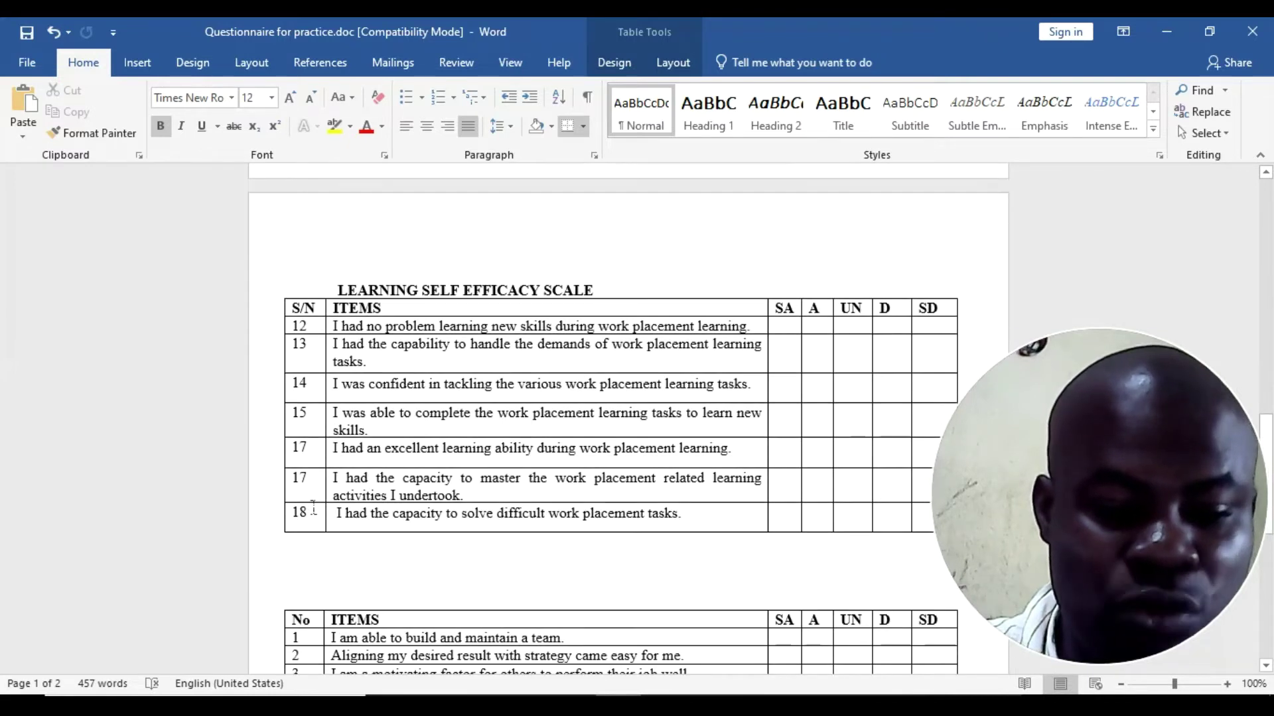
scroll(276, 600, "down", 2)
scroll(312, 469, "up", 14)
scroll(323, 460, "up", 4)
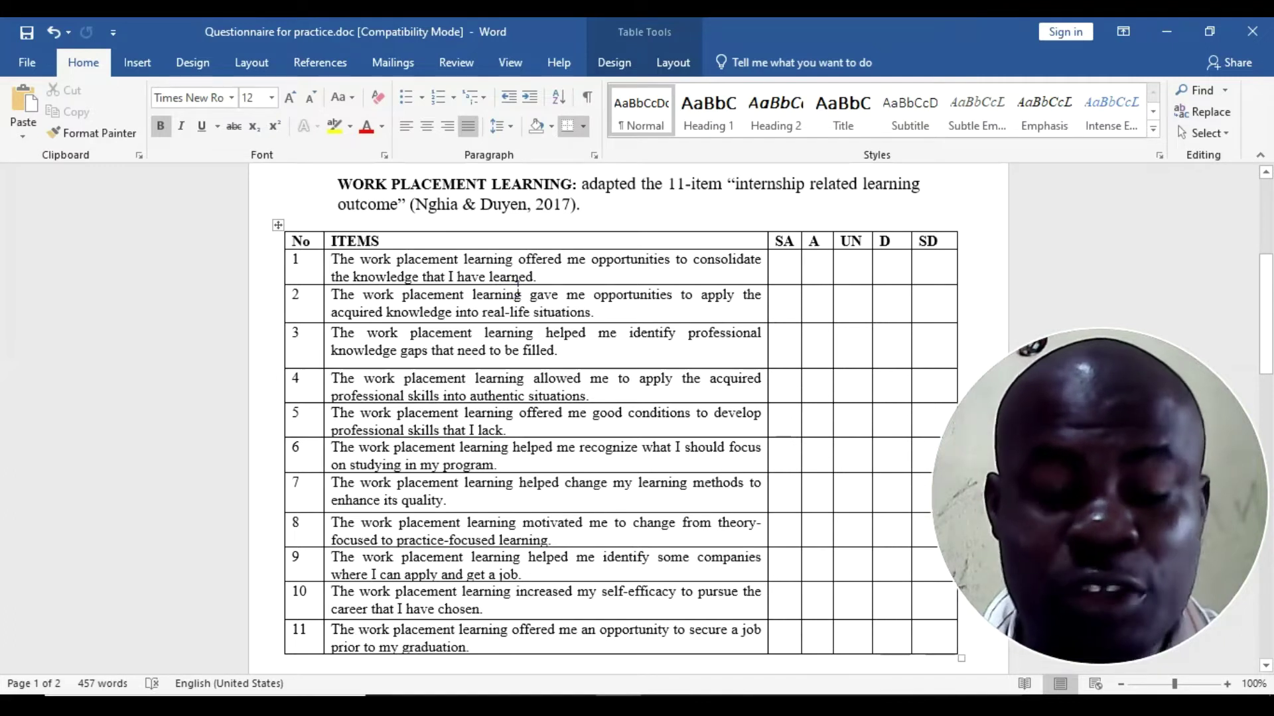
scroll(516, 282, "down", 2)
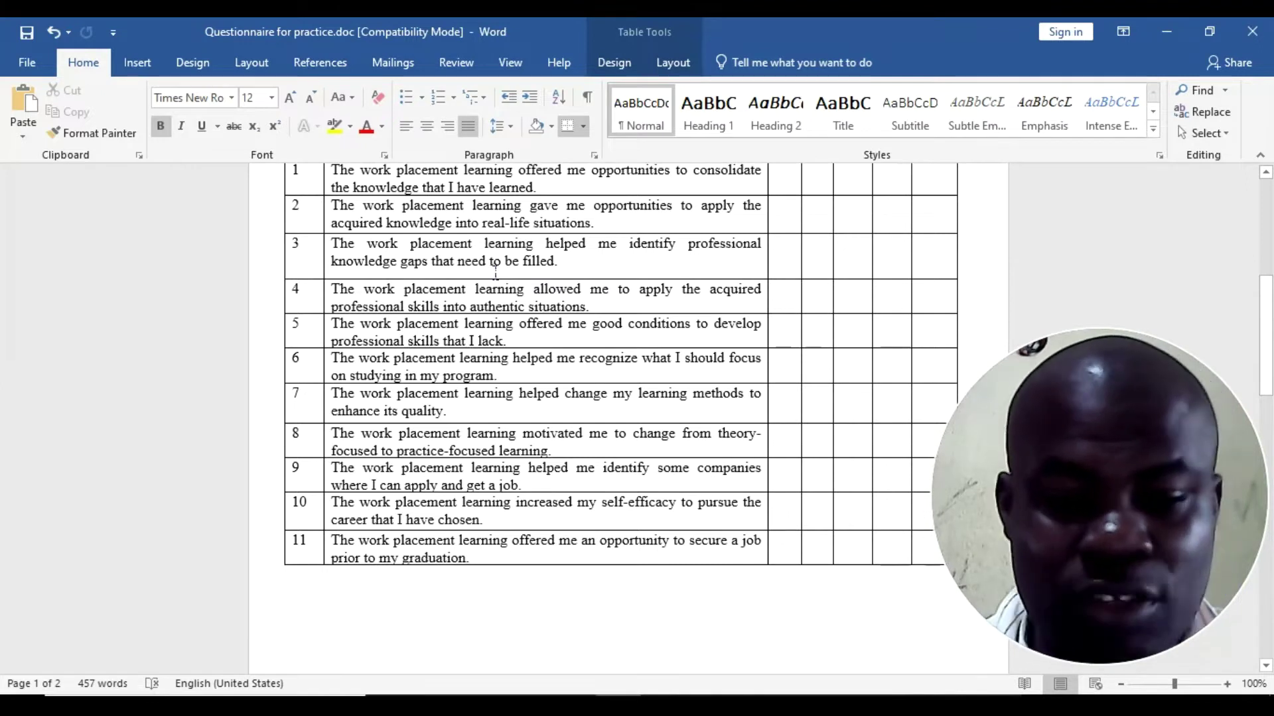
scroll(484, 275, "up", 3)
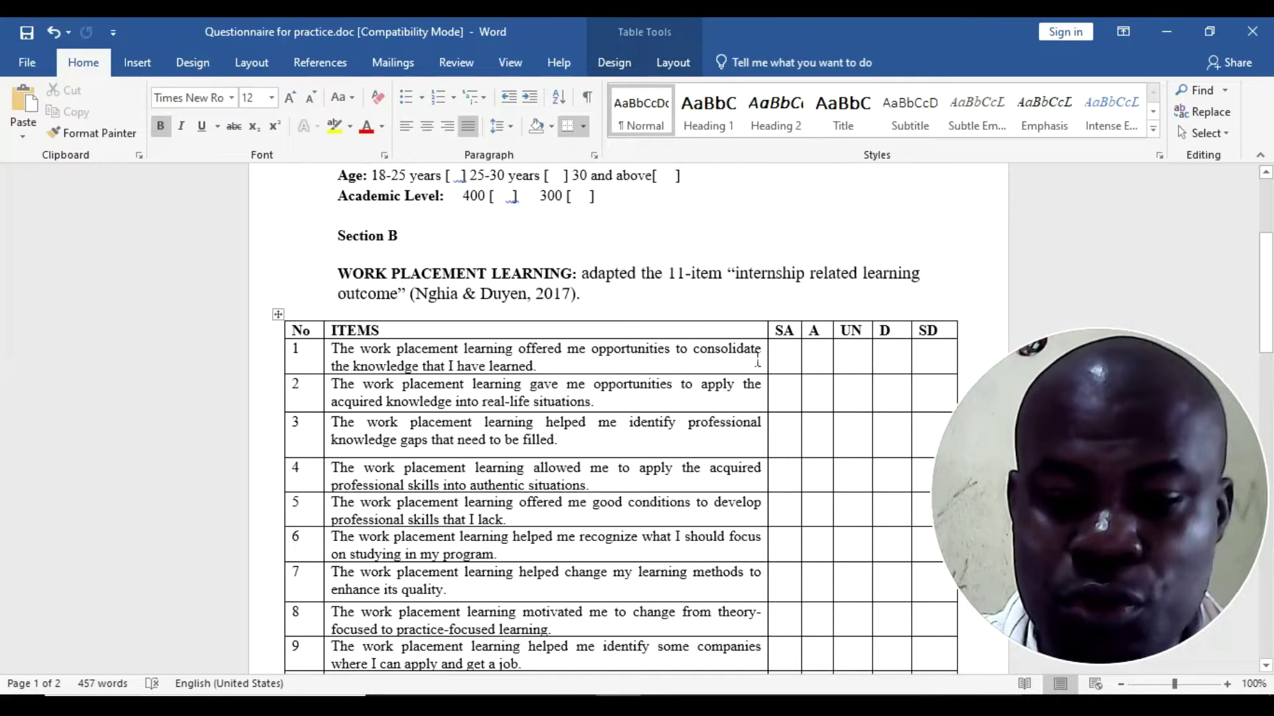
scroll(805, 272, "down", 1)
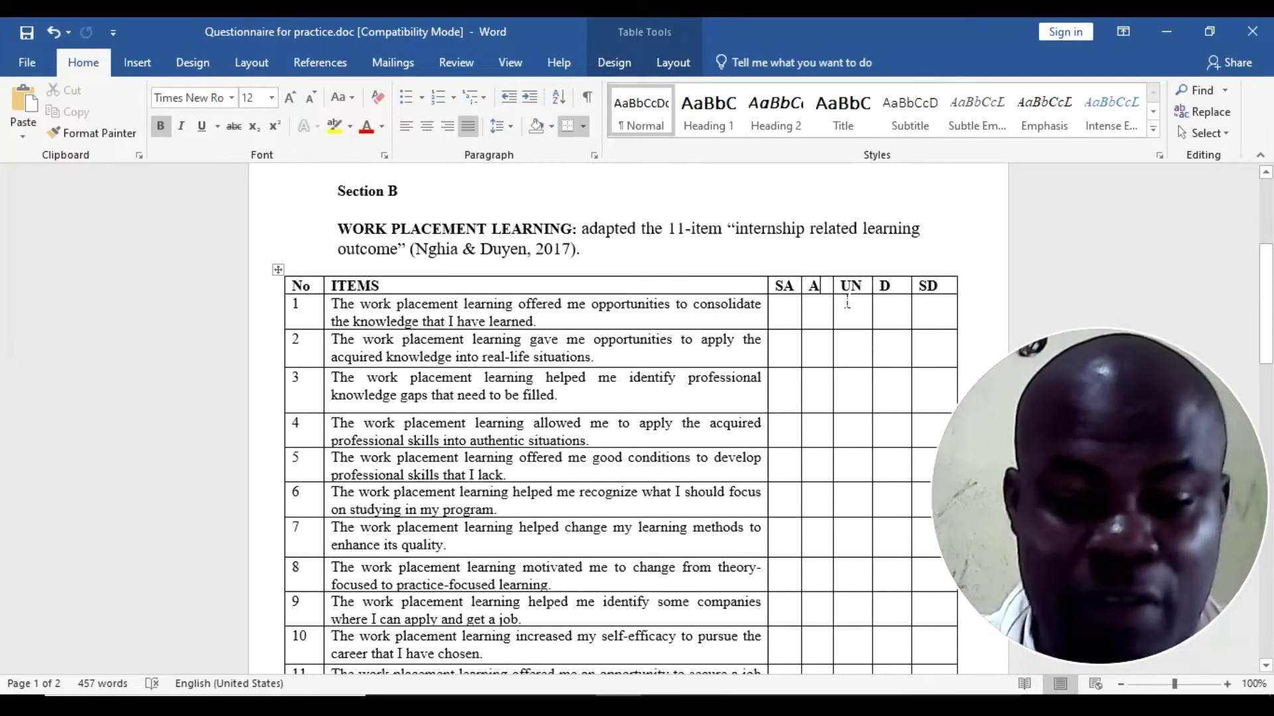
left_click(453, 359)
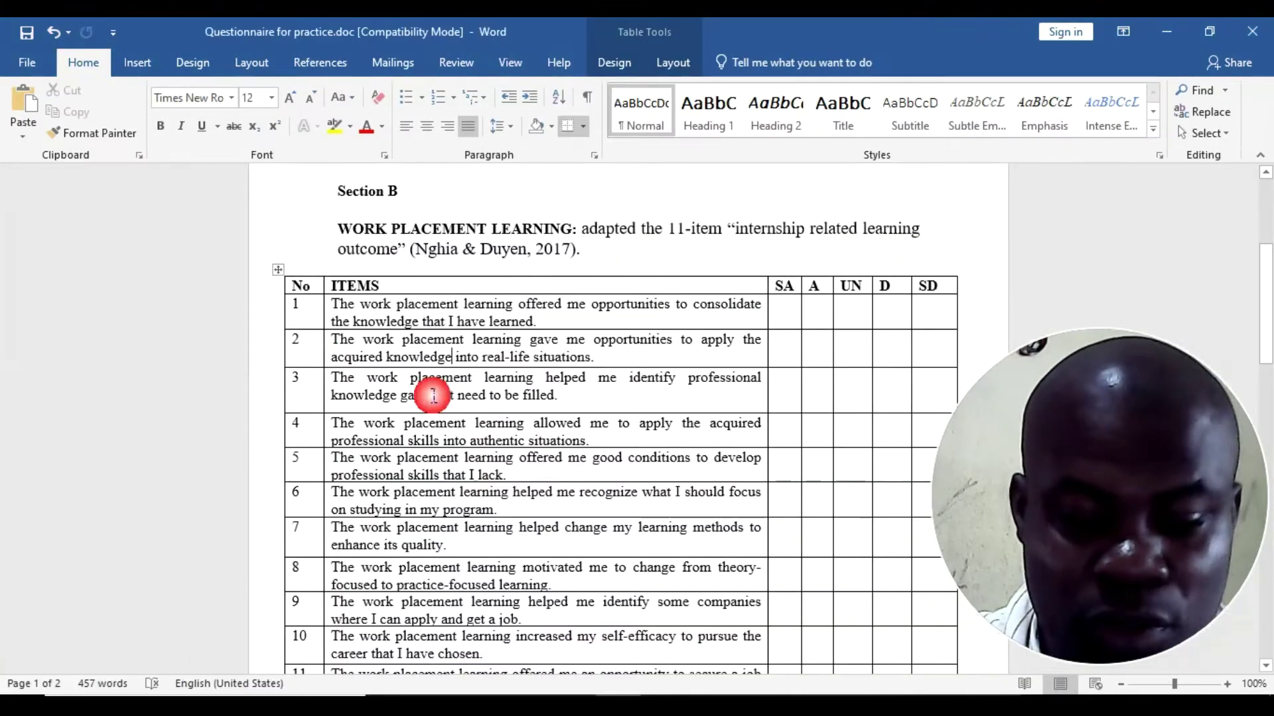
scroll(349, 209, "up", 5)
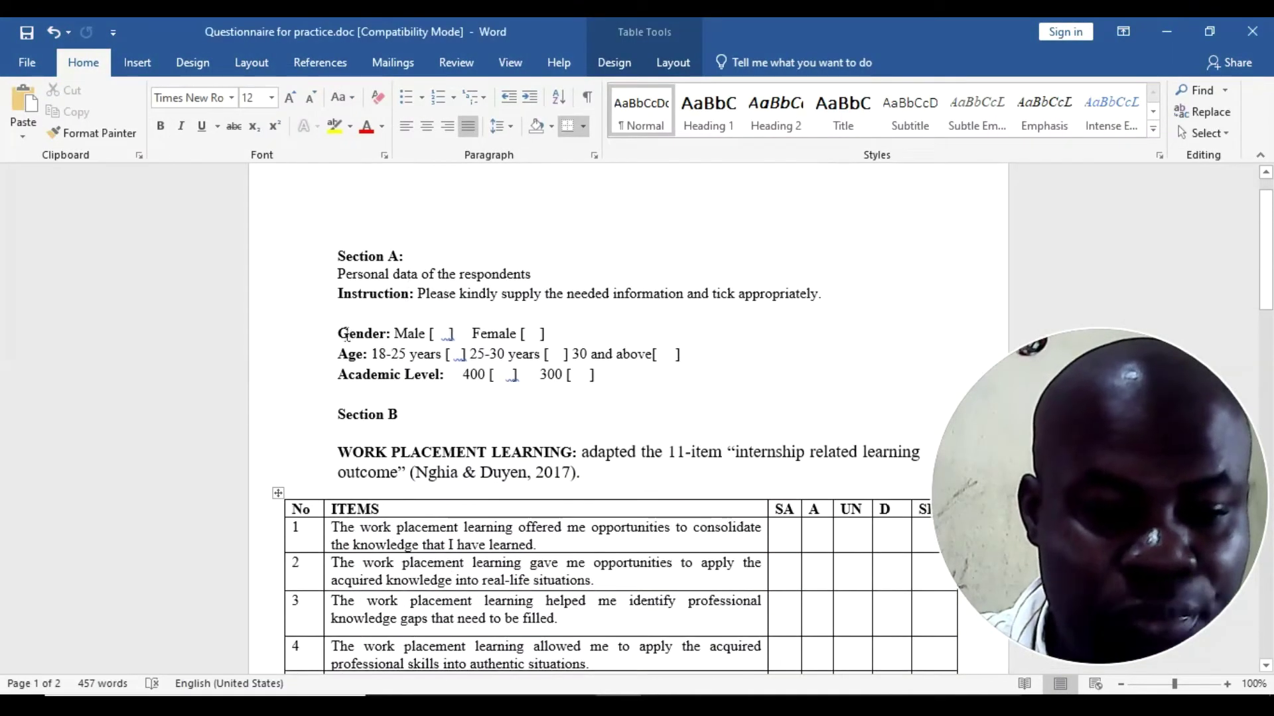
Step: Highlight the questionnaire's Gender line and compare it with the Excel data
left_click_drag(339, 334, 565, 329)
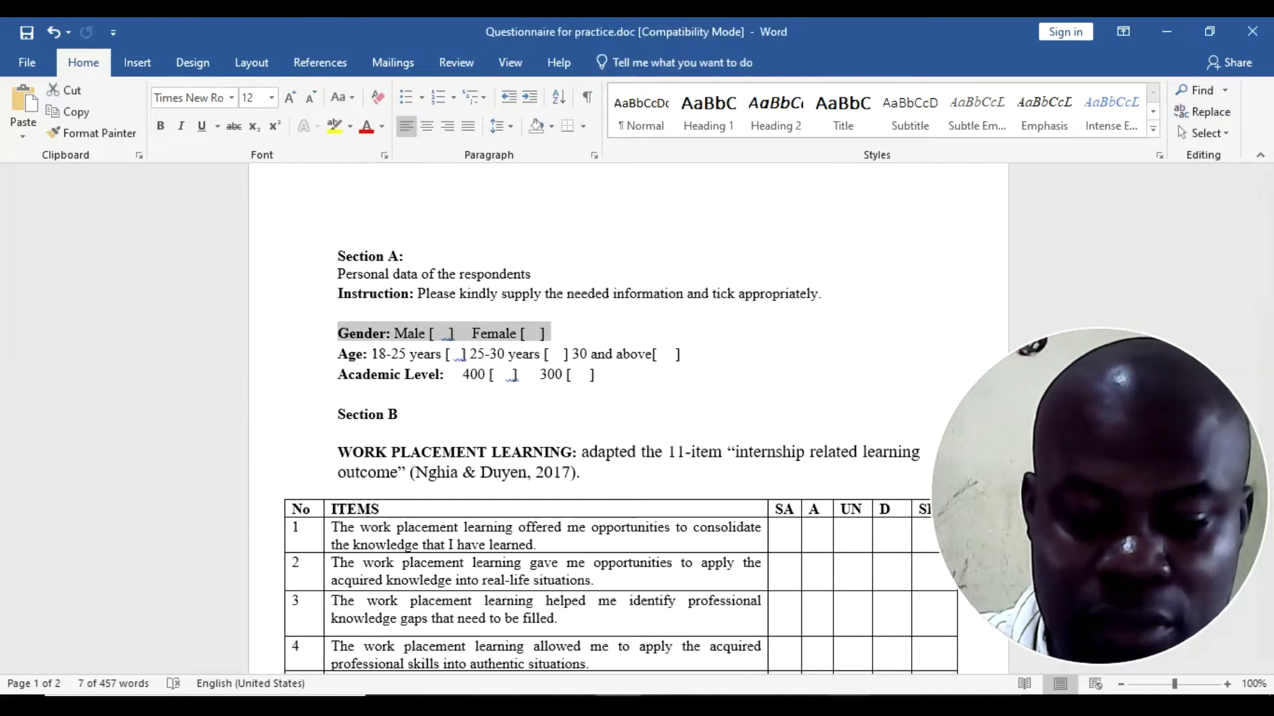
key("alt+Tab")
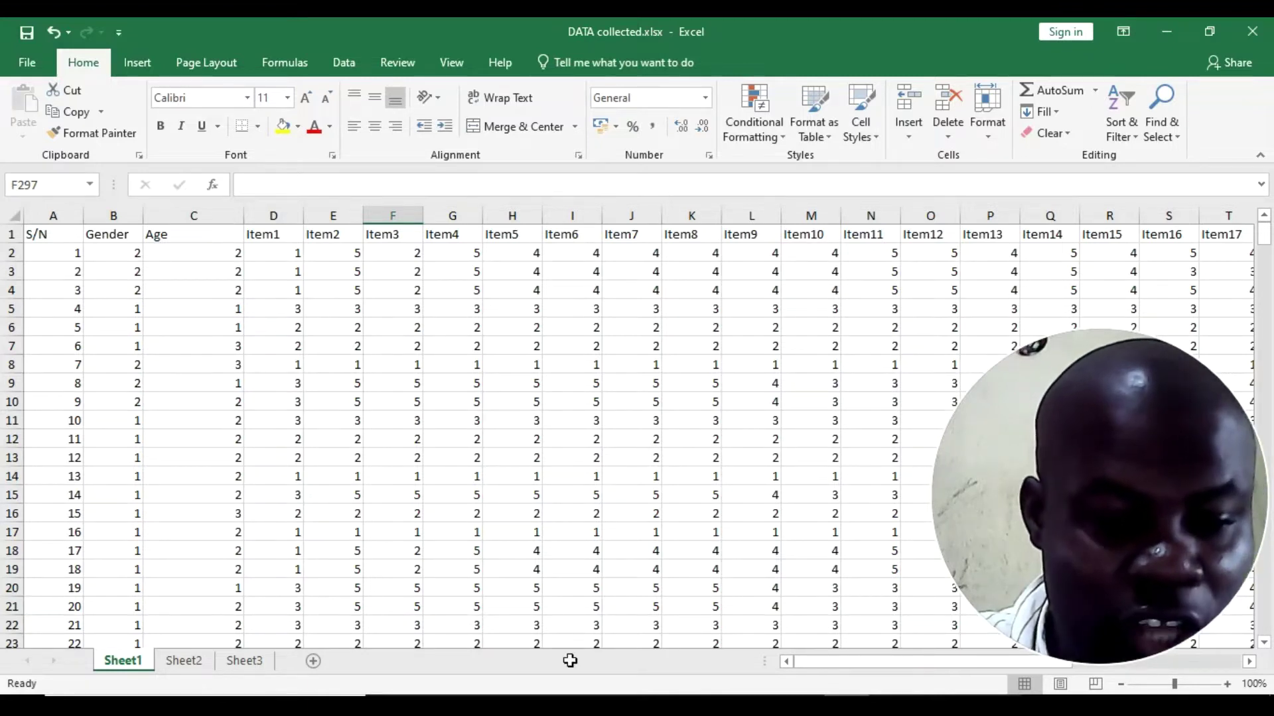
key("alt+Tab")
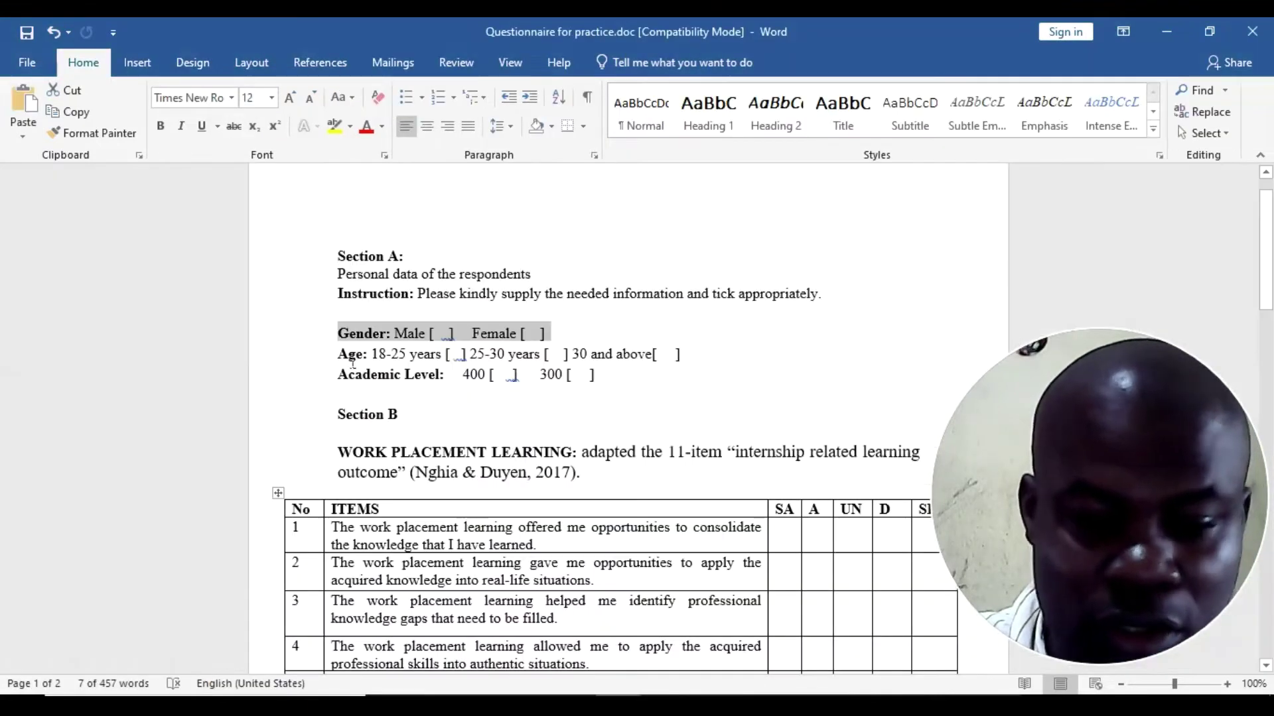
left_click(350, 355)
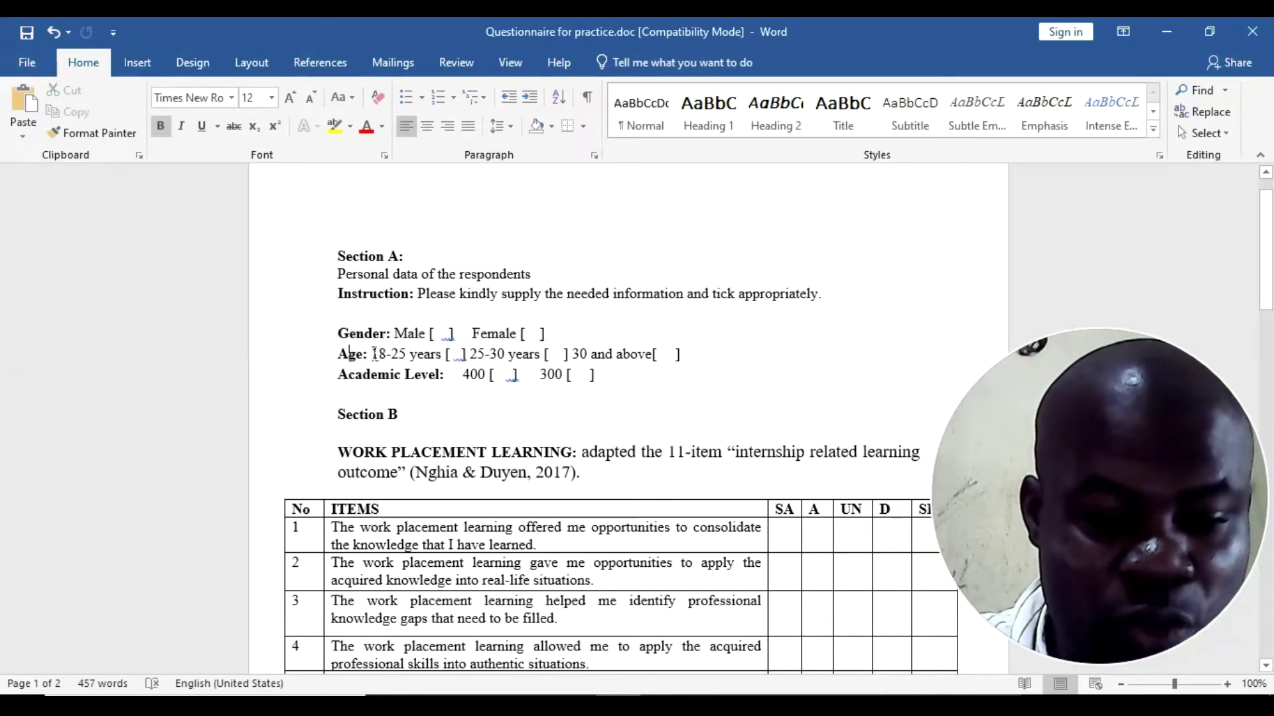
Step: Highlight the 18-25 years age option in the questionnaire
left_click_drag(373, 354, 439, 357)
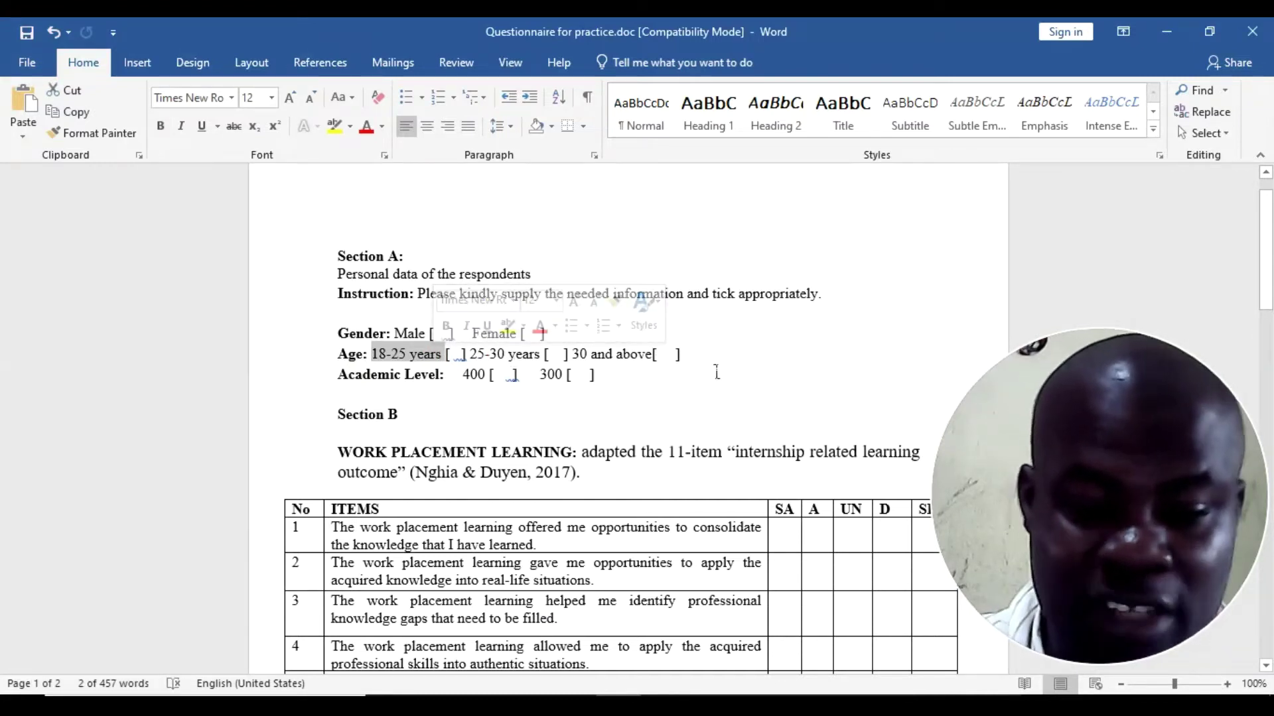
left_click(665, 353)
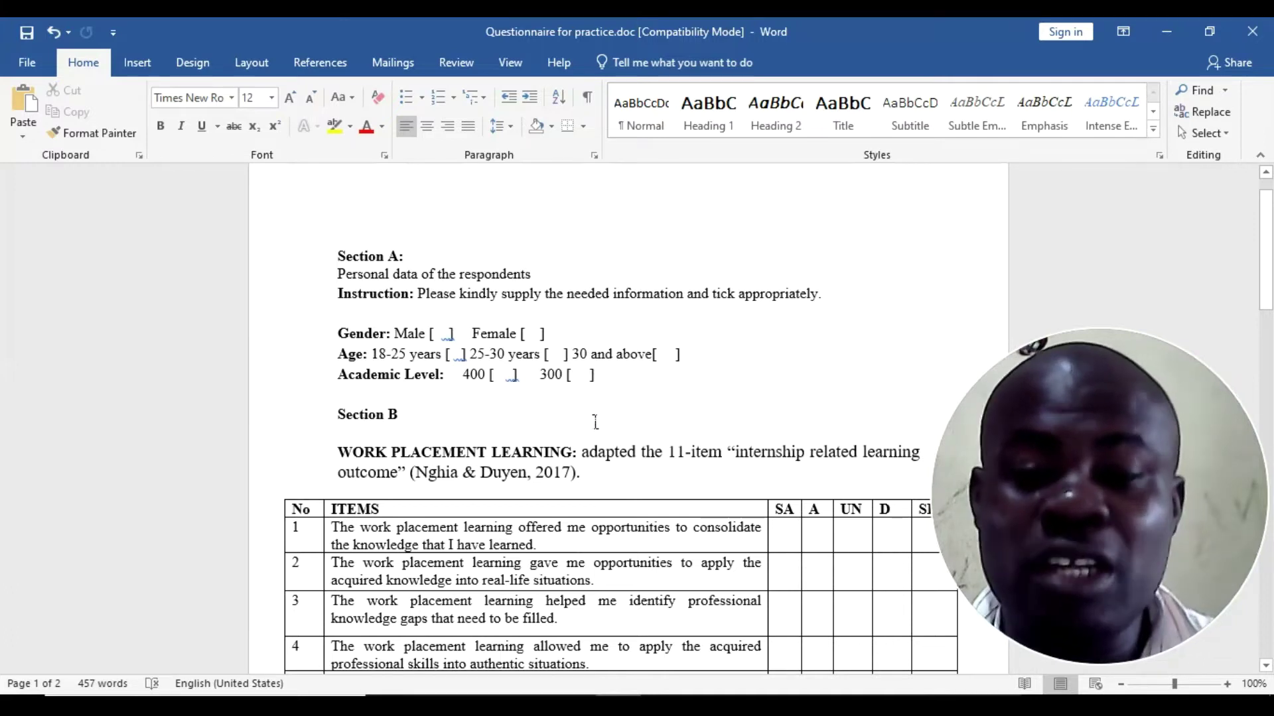
scroll(593, 425, "down", 4)
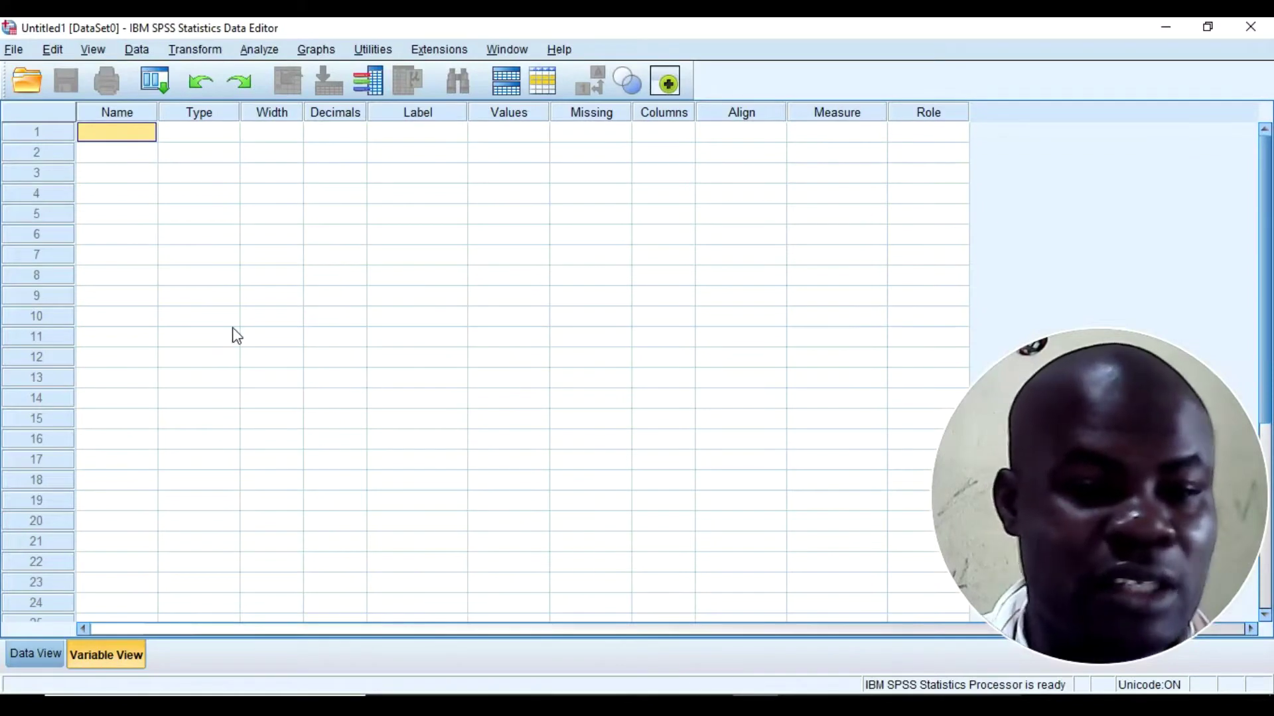
Step: Switch to the Data View grid in SPSS and select row 1's first cell
left_click(99, 129)
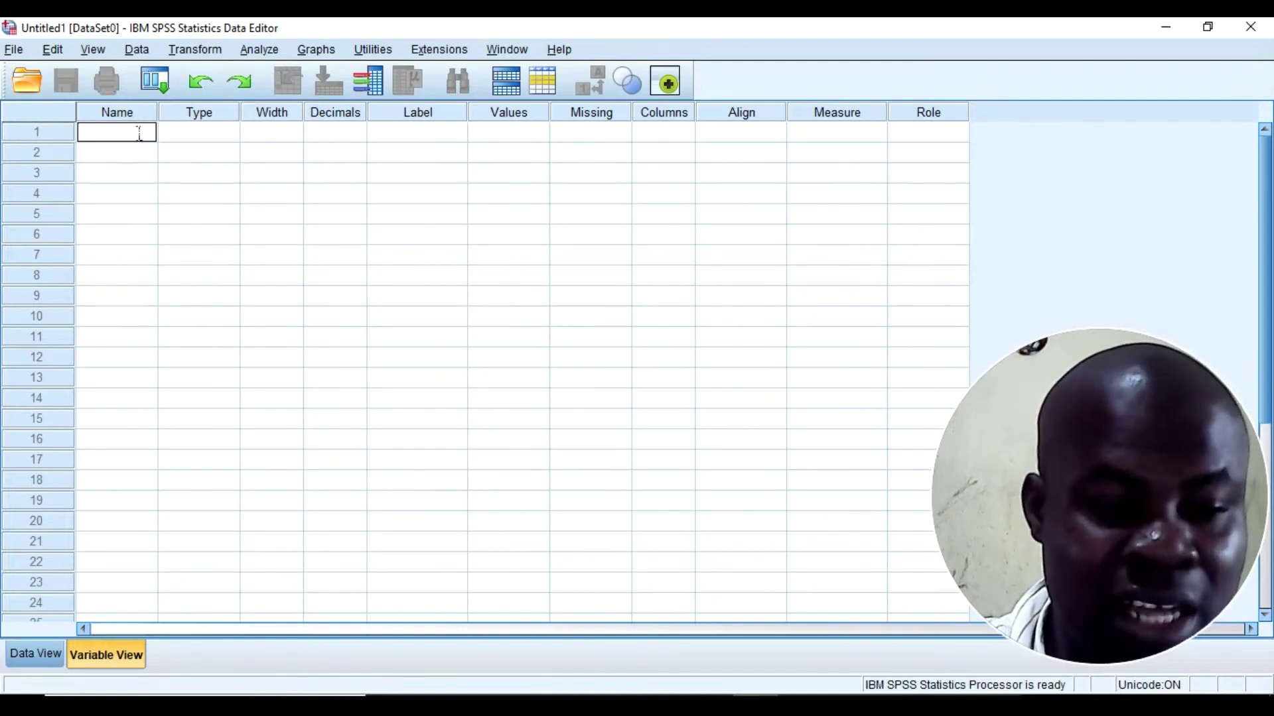
left_click(36, 656)
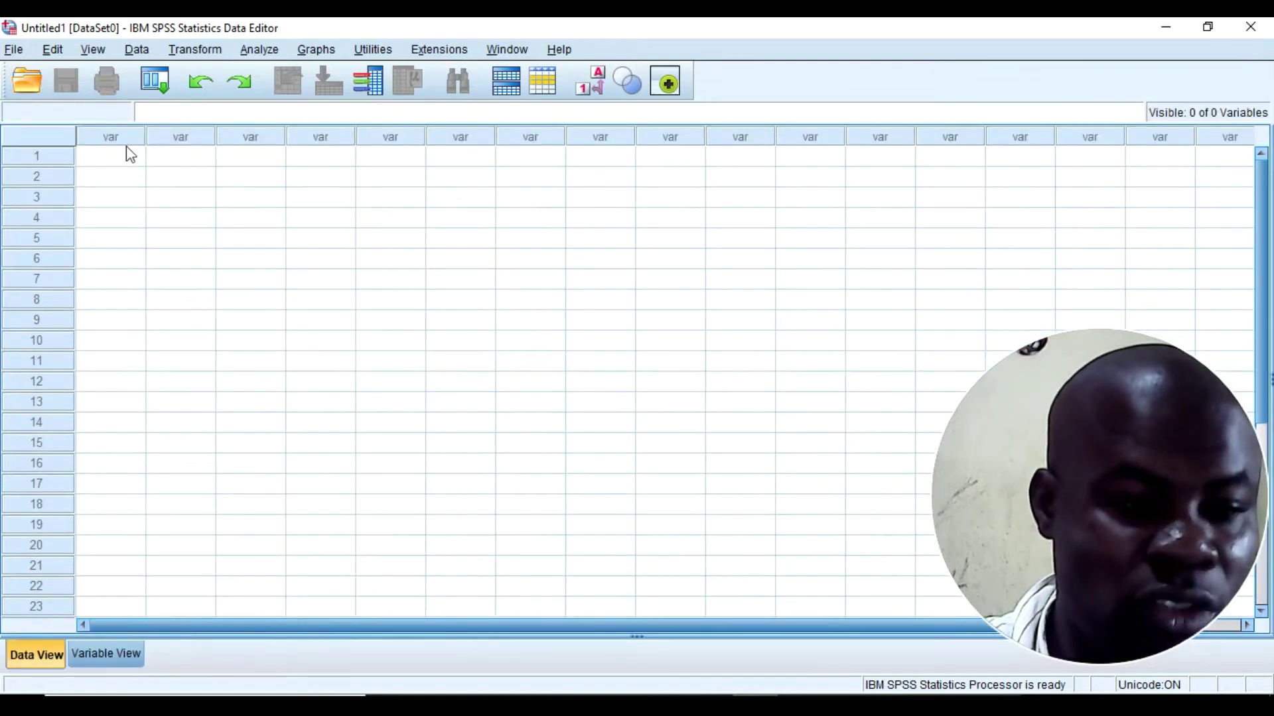
left_click(126, 170)
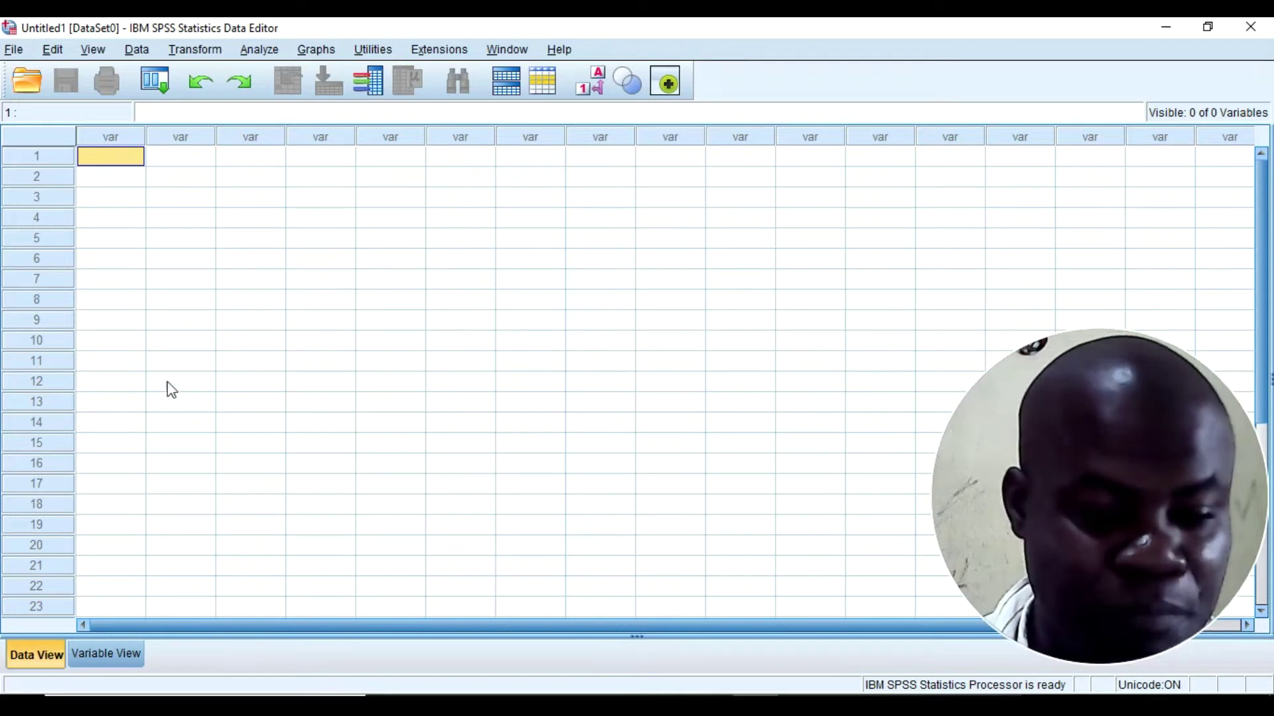
Step: Type scores 5, 4, 3, 2, 1 above the SA, A, UN, D, SD headers, removing the extra leading space
key("alt+Tab")
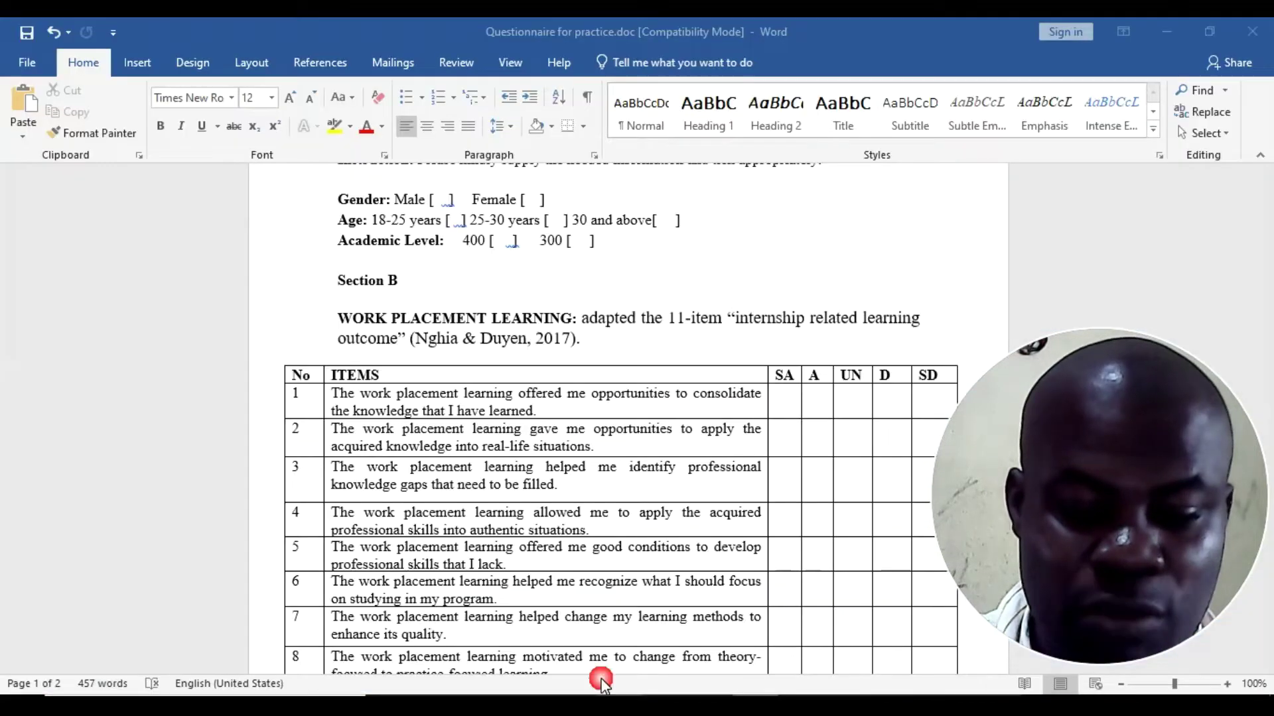
scroll(766, 362, "down", 1)
scroll(766, 362, "down", 3)
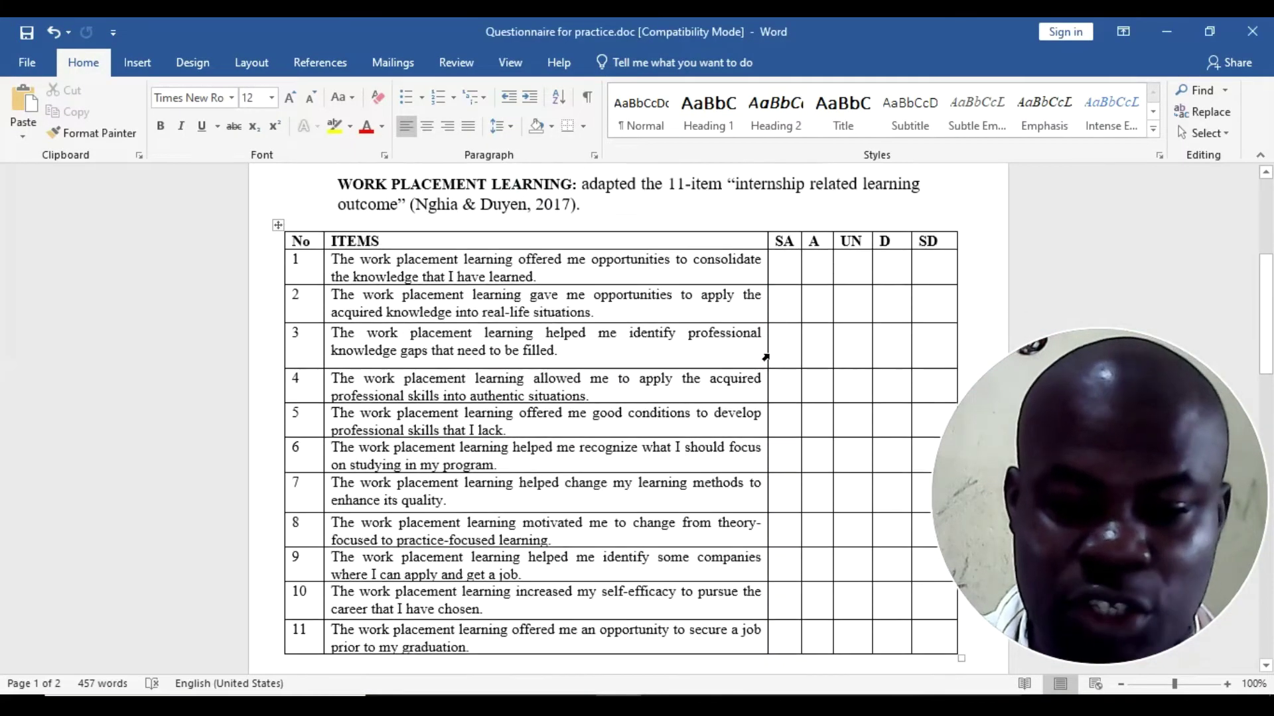
left_click(786, 212)
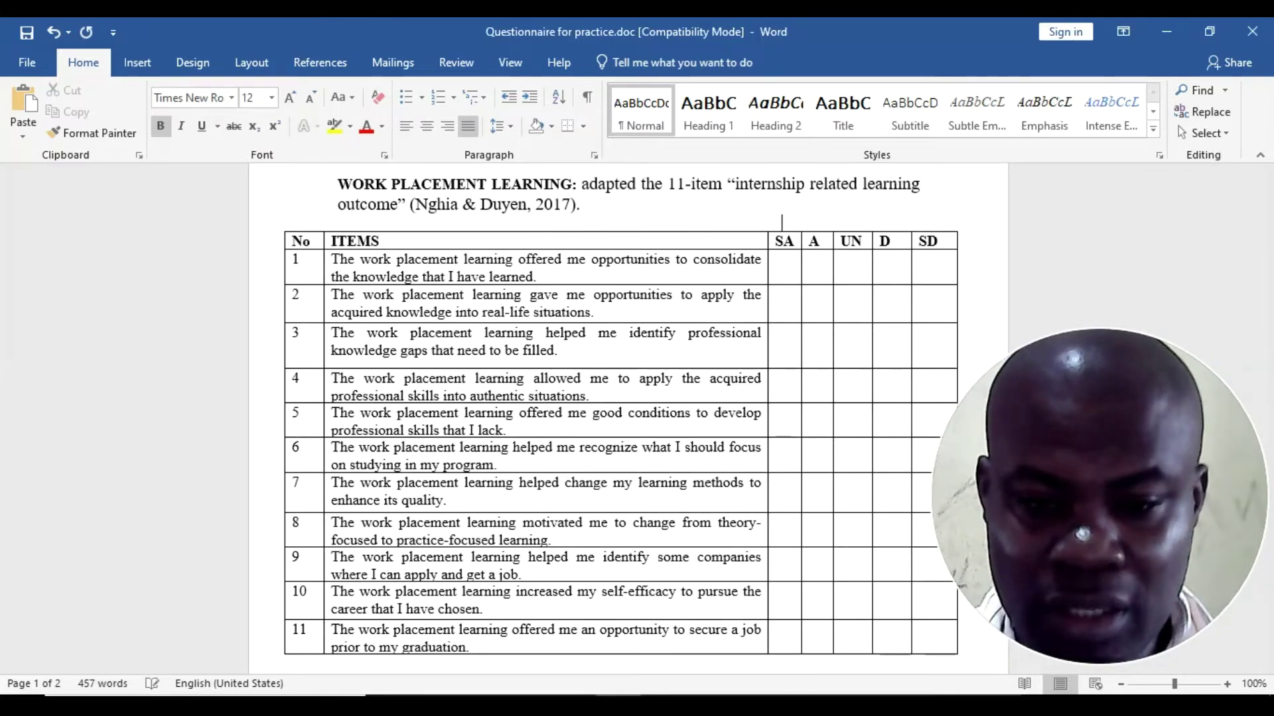
type("5")
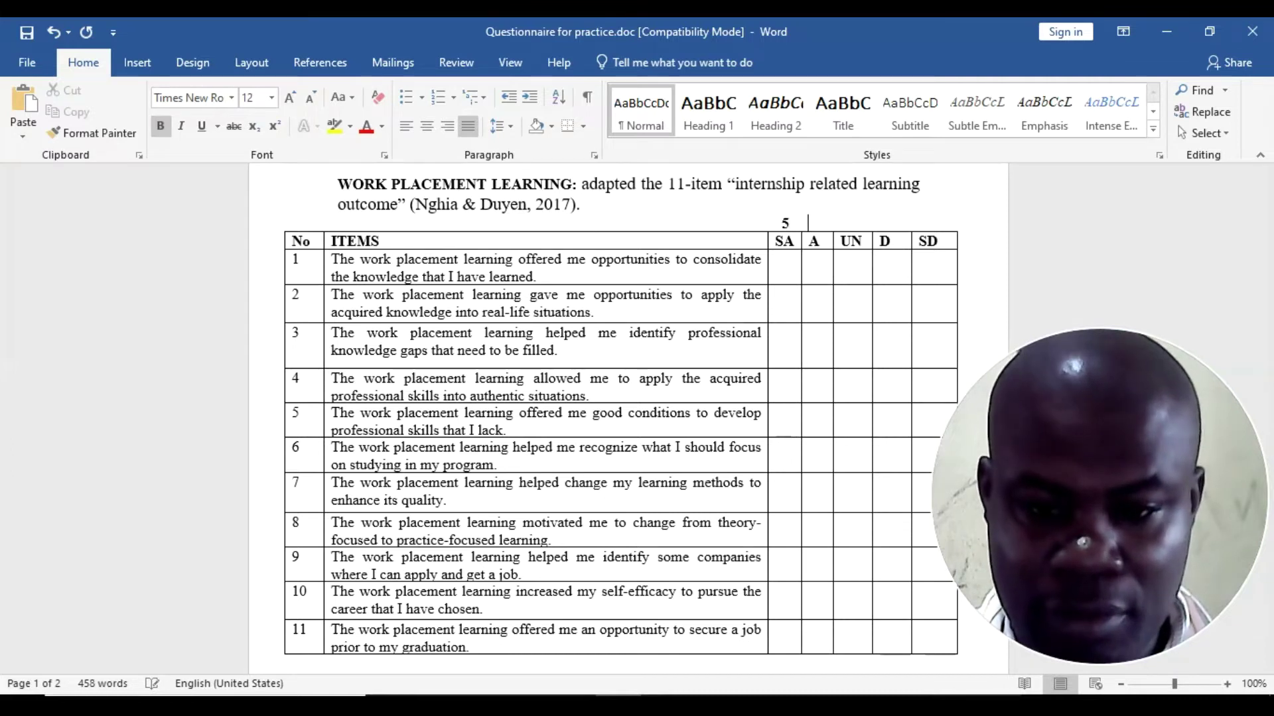
type("        4        3")
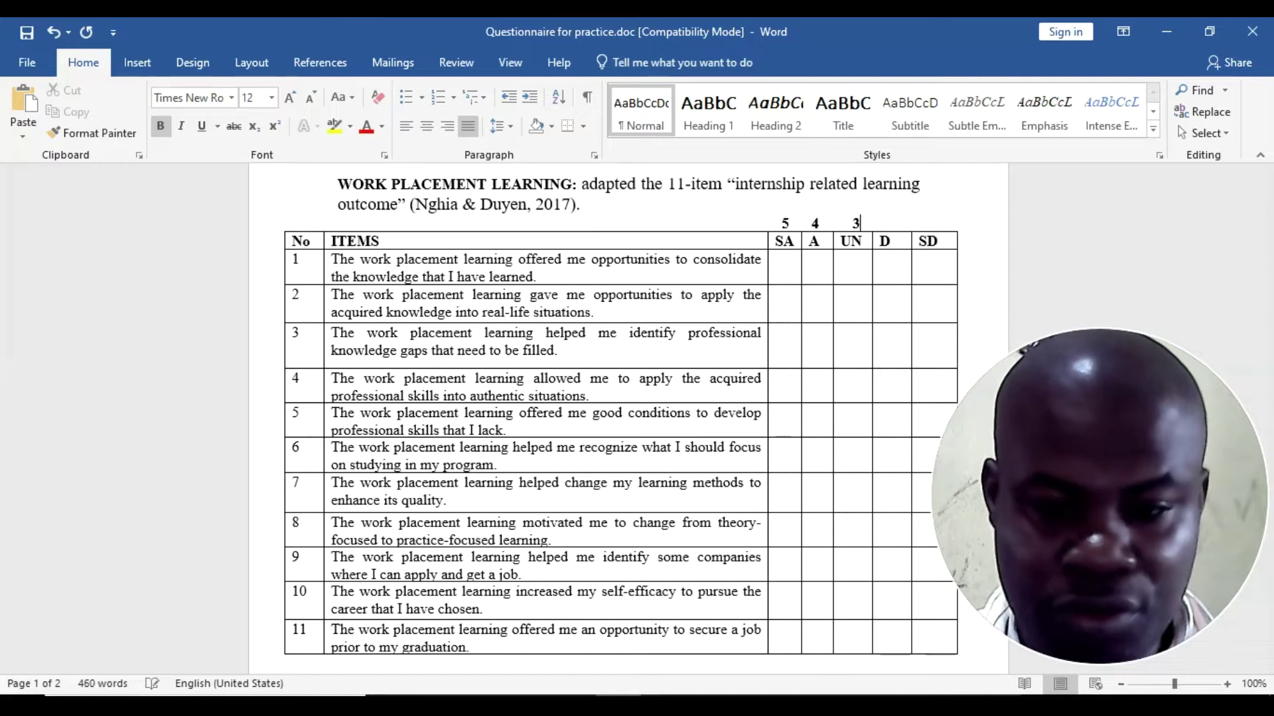
type("2   ")
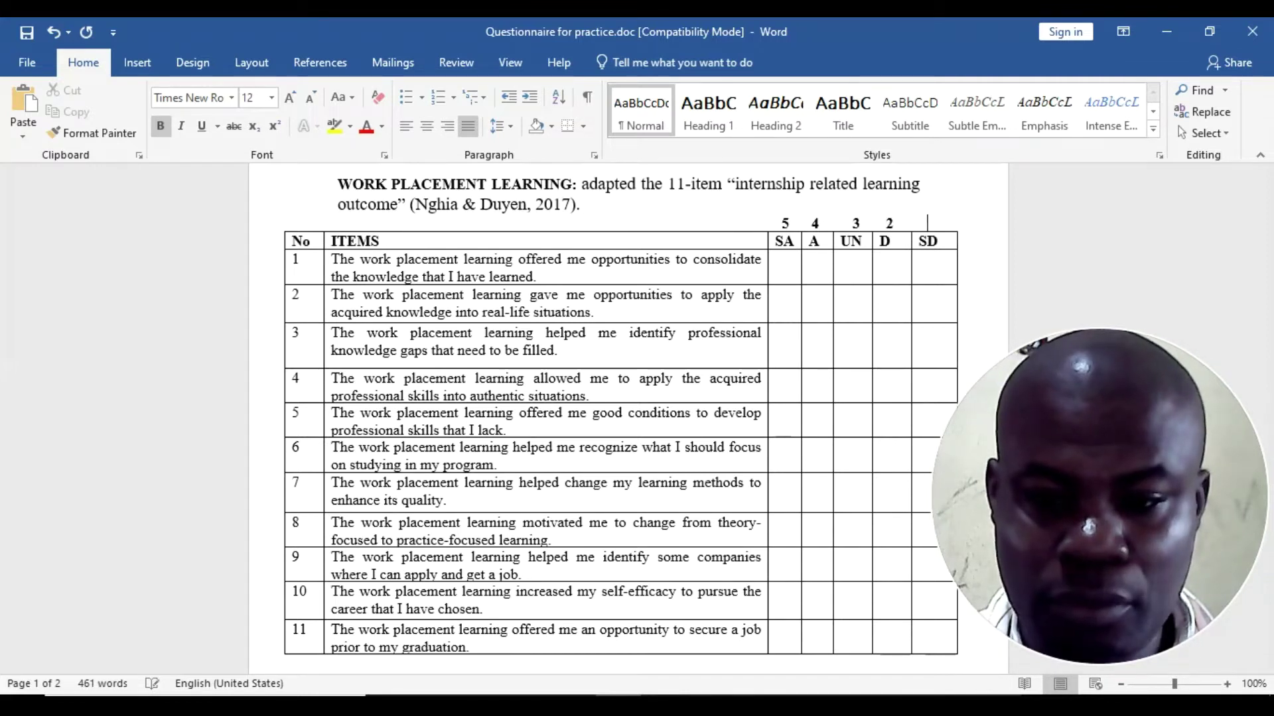
type("    1")
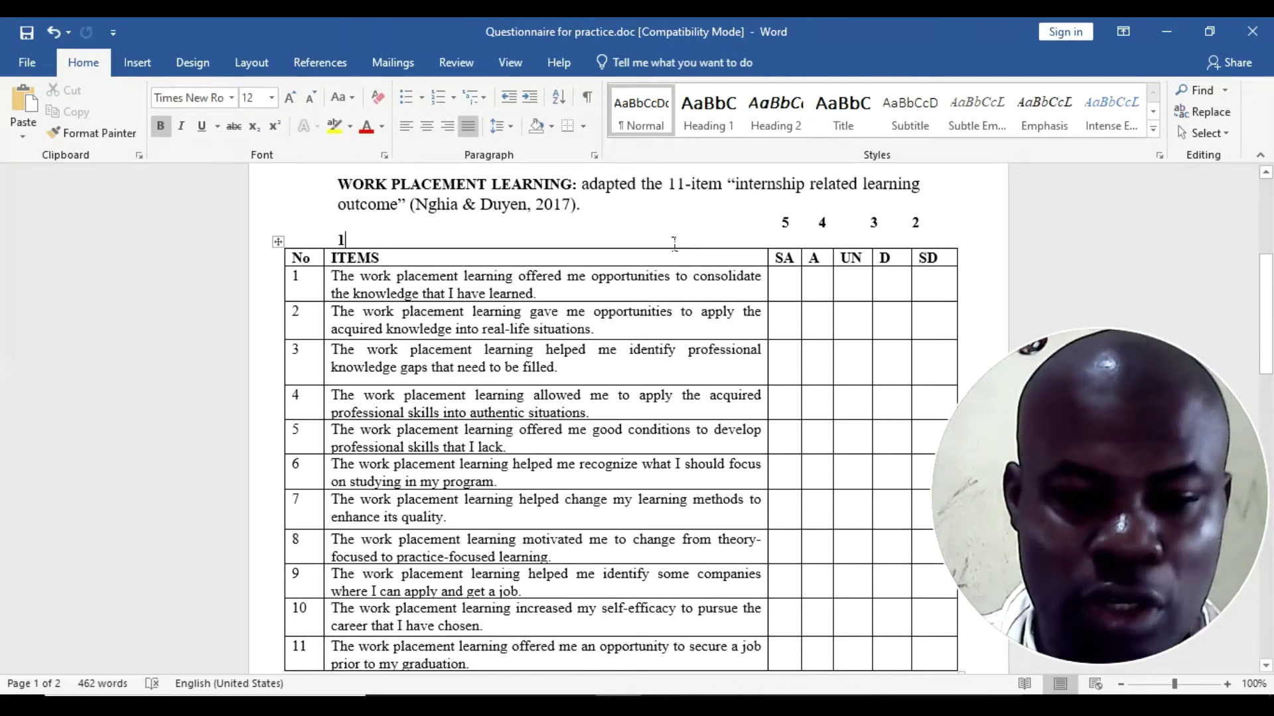
left_click(774, 223)
key("BackSpace")
key("BackSpace")
key("BackSpace")
key("BackSpace")
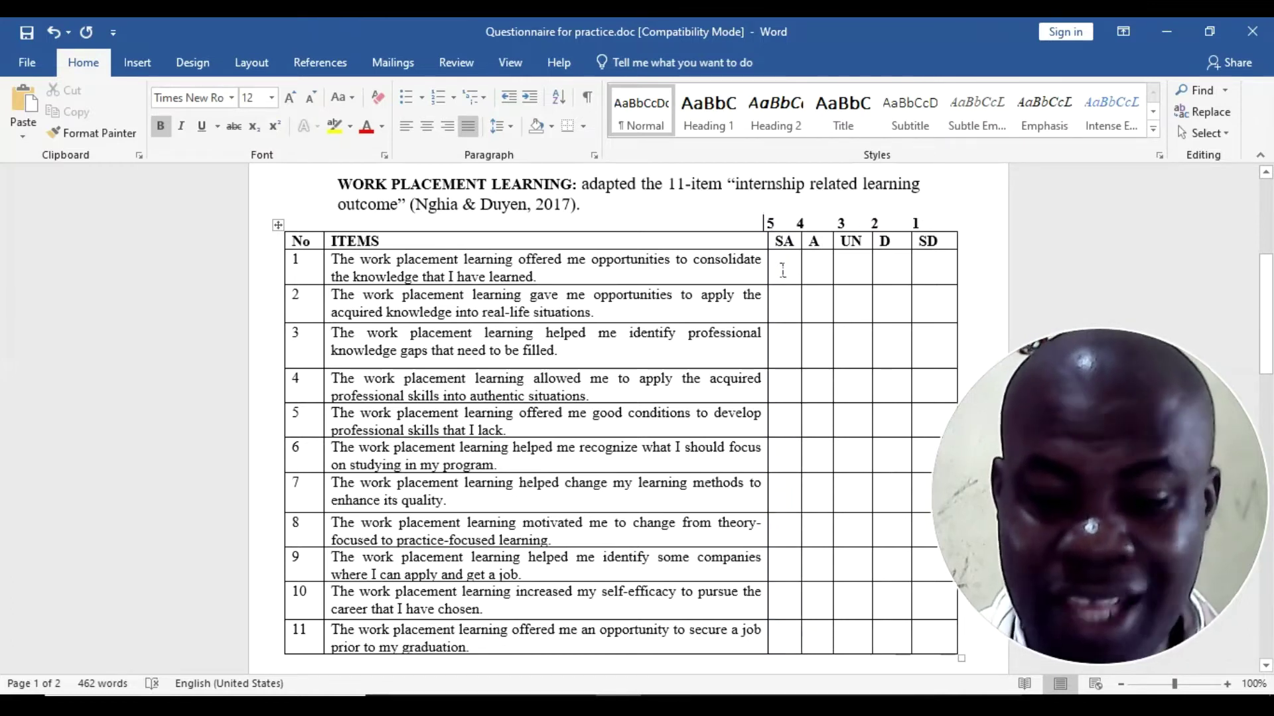
mouse_move(775, 225)
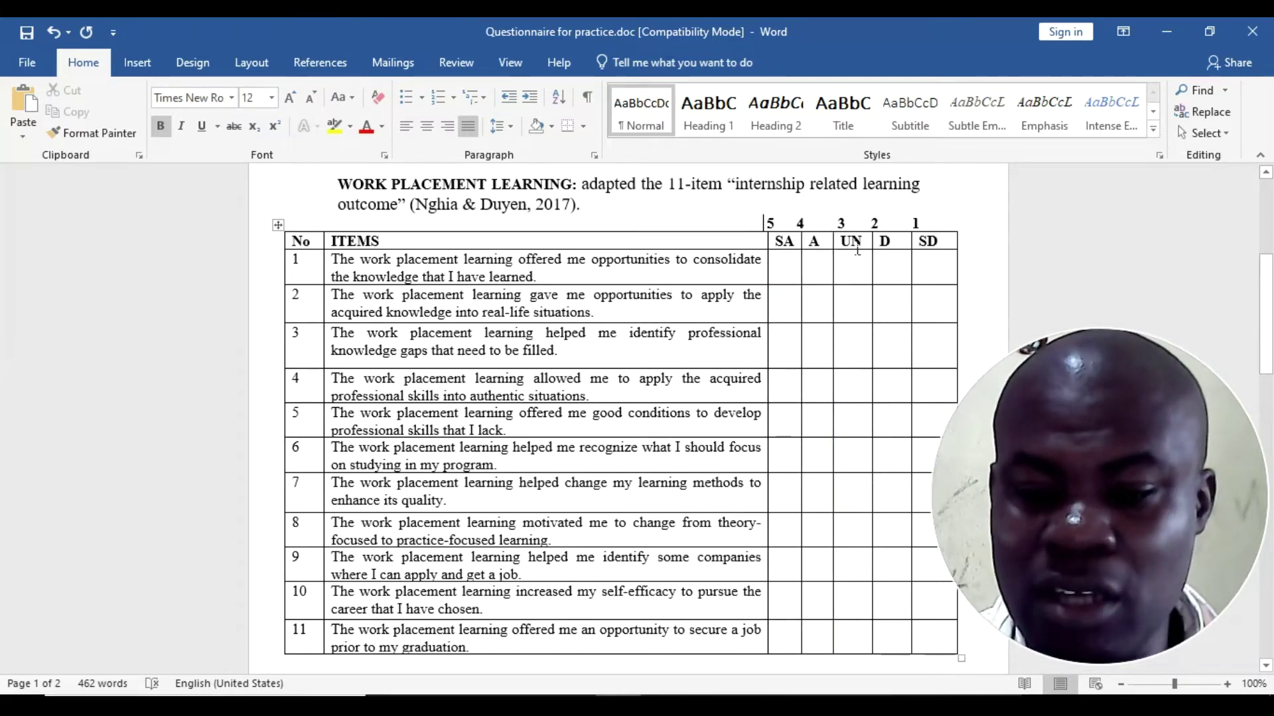
mouse_move(833, 224)
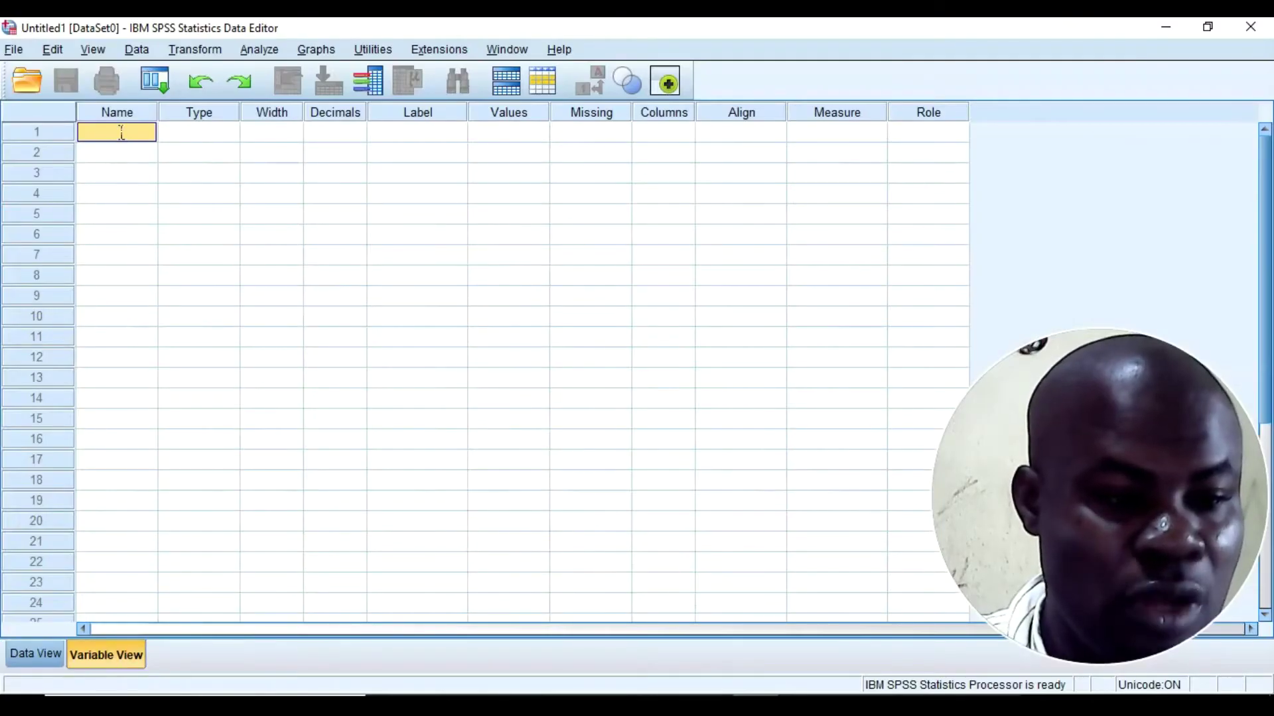
Step: Name the first four variables Item1 through Item4, pasting the copied 'Item' prefix
left_click(121, 132)
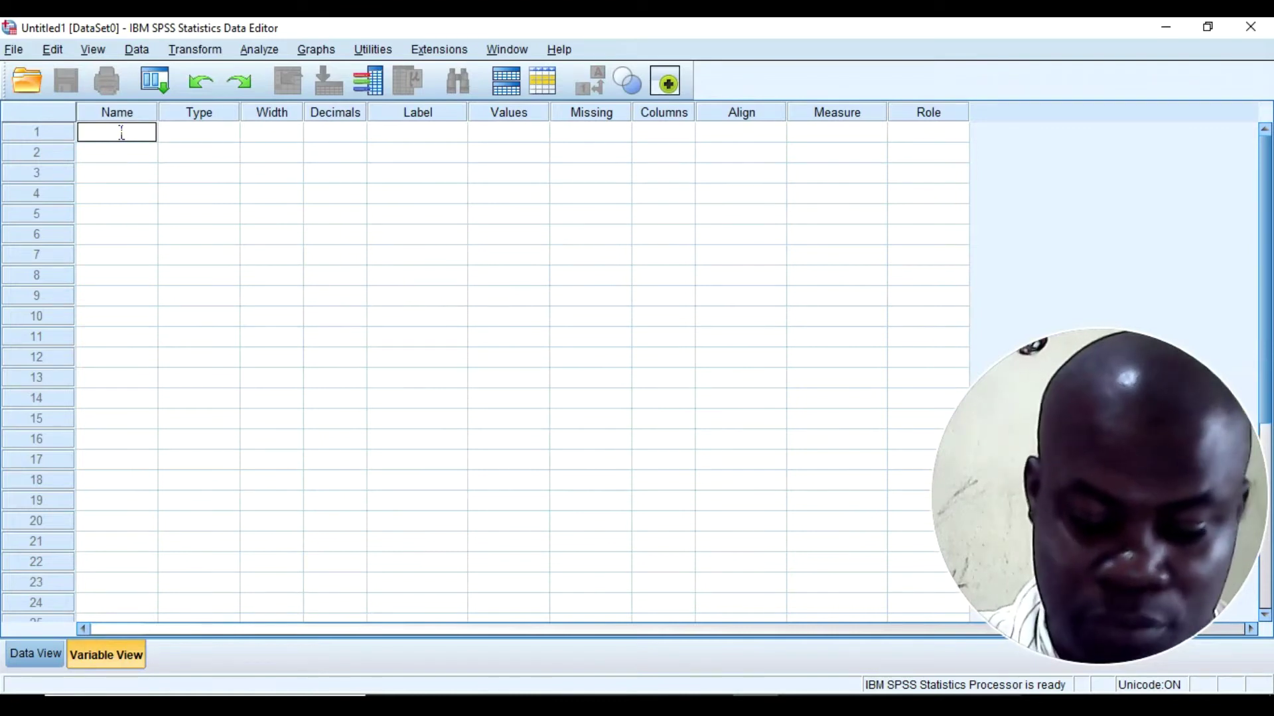
type("Item1")
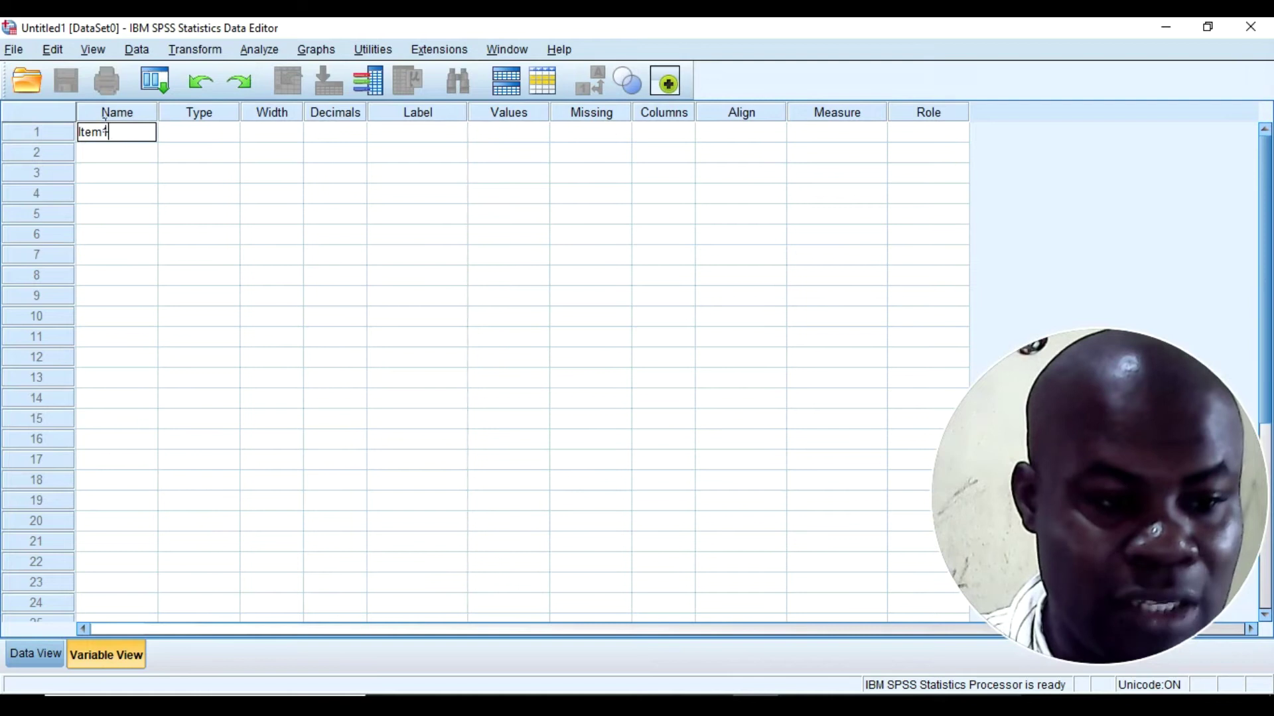
left_click_drag(103, 133, 80, 135)
key("ctrl+c")
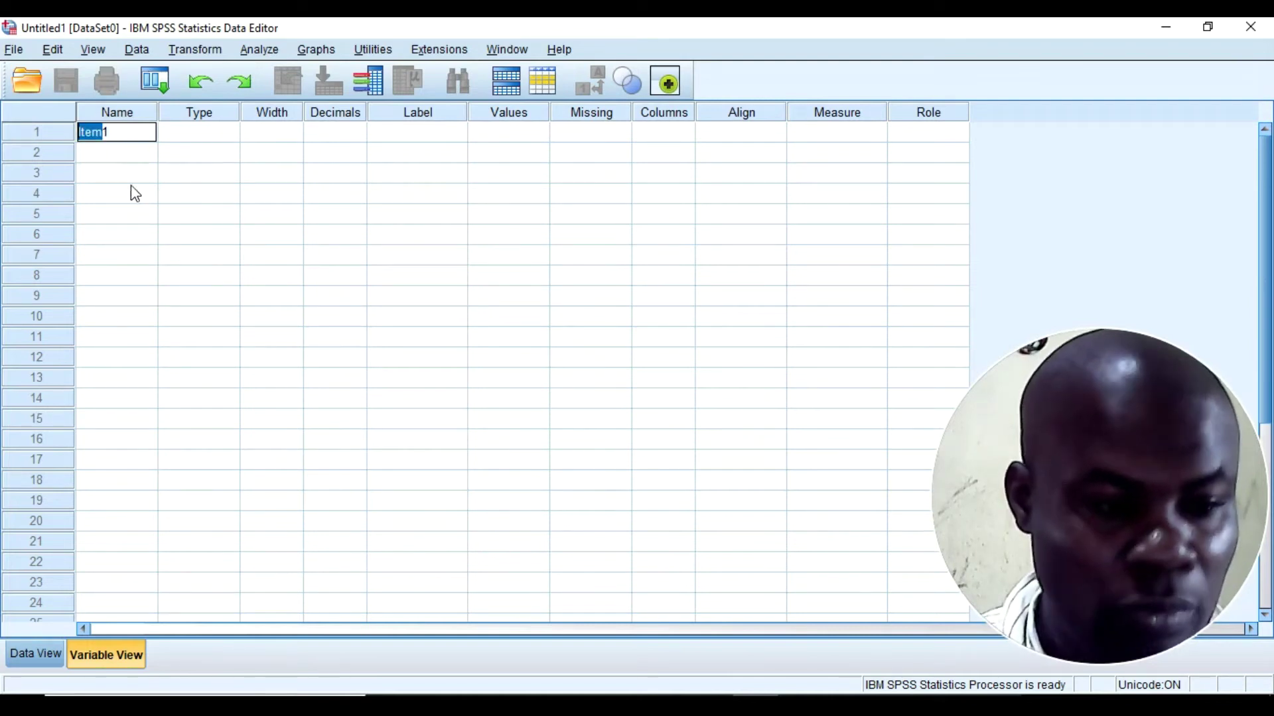
left_click(99, 154)
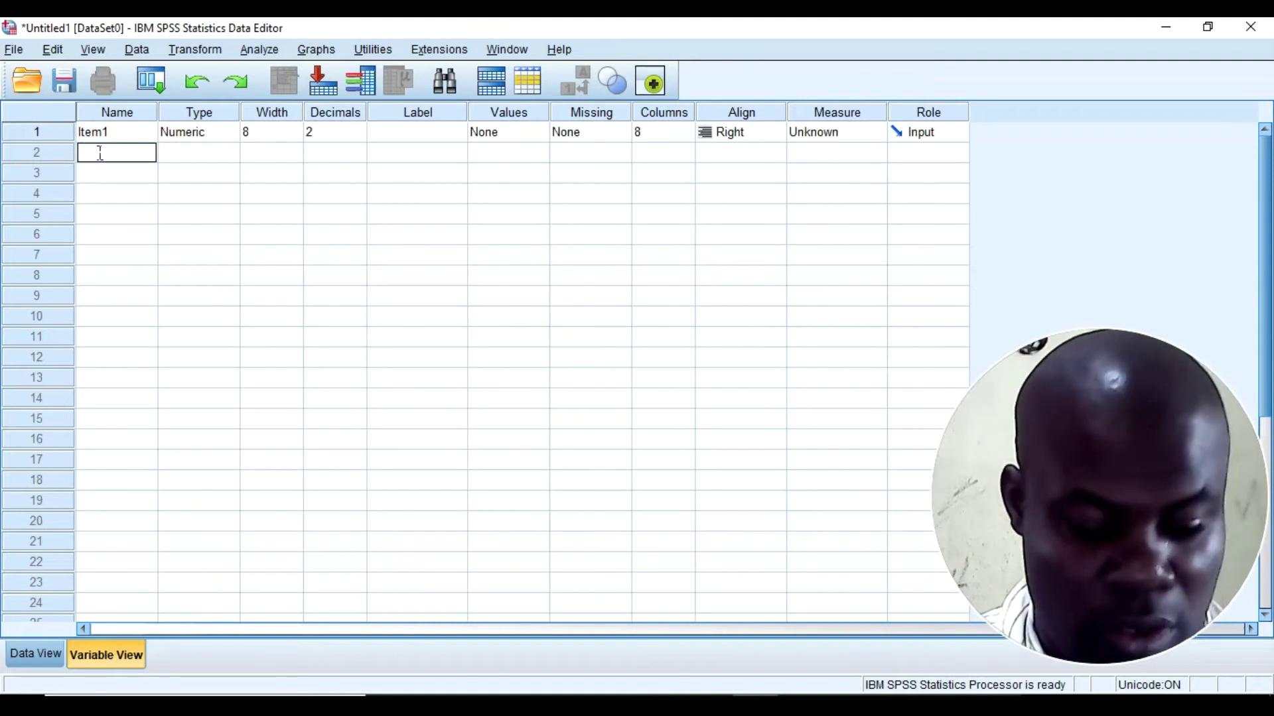
key("ctrl+v")
left_click(98, 175)
key("ctrl+v")
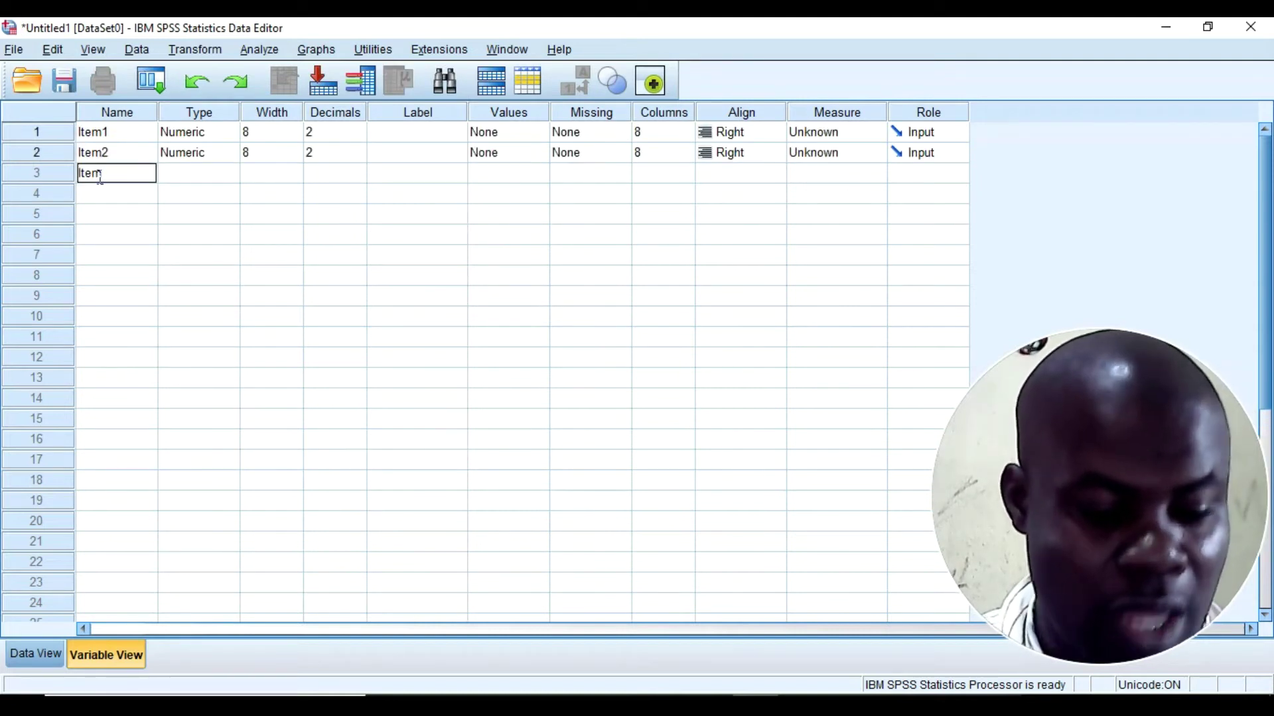
type("3")
left_click(99, 196)
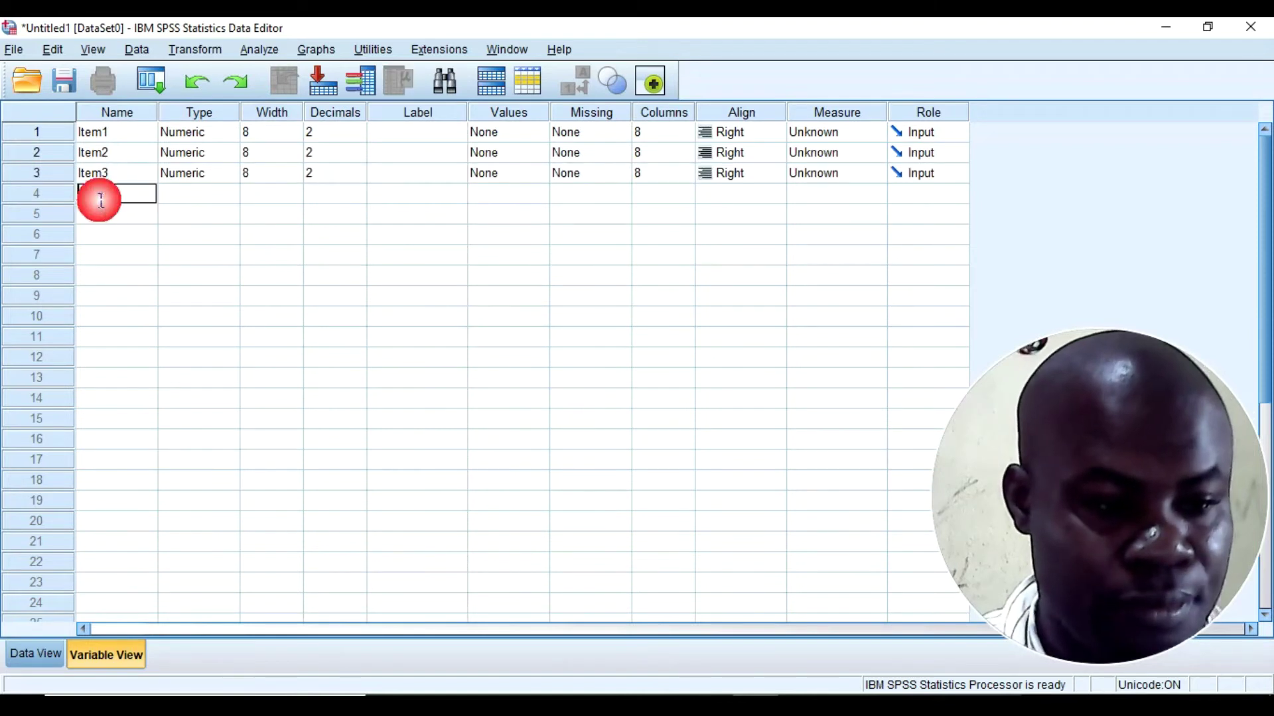
key("ctrl+v")
type("4")
Step: Name the next variables Item5, Item6 and Item7
left_click(100, 215)
key("ctrl+v")
type("5")
left_click(97, 235)
key("ctrl+v")
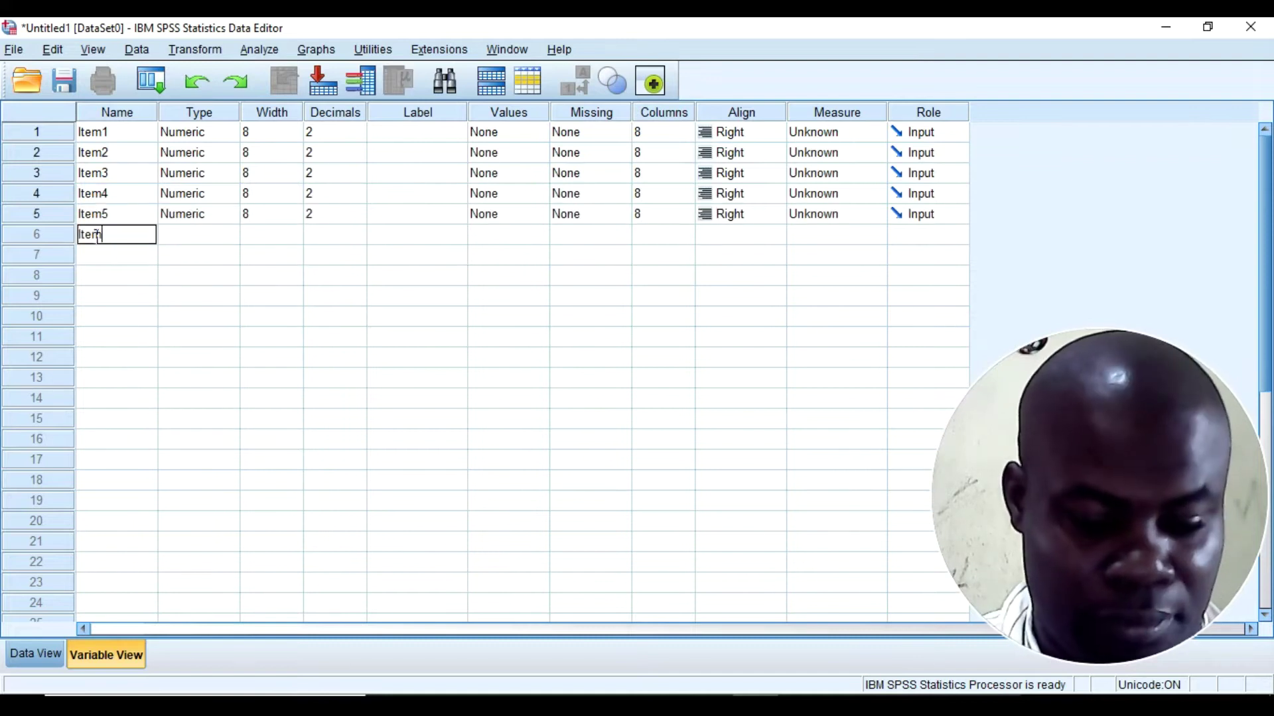
type("6")
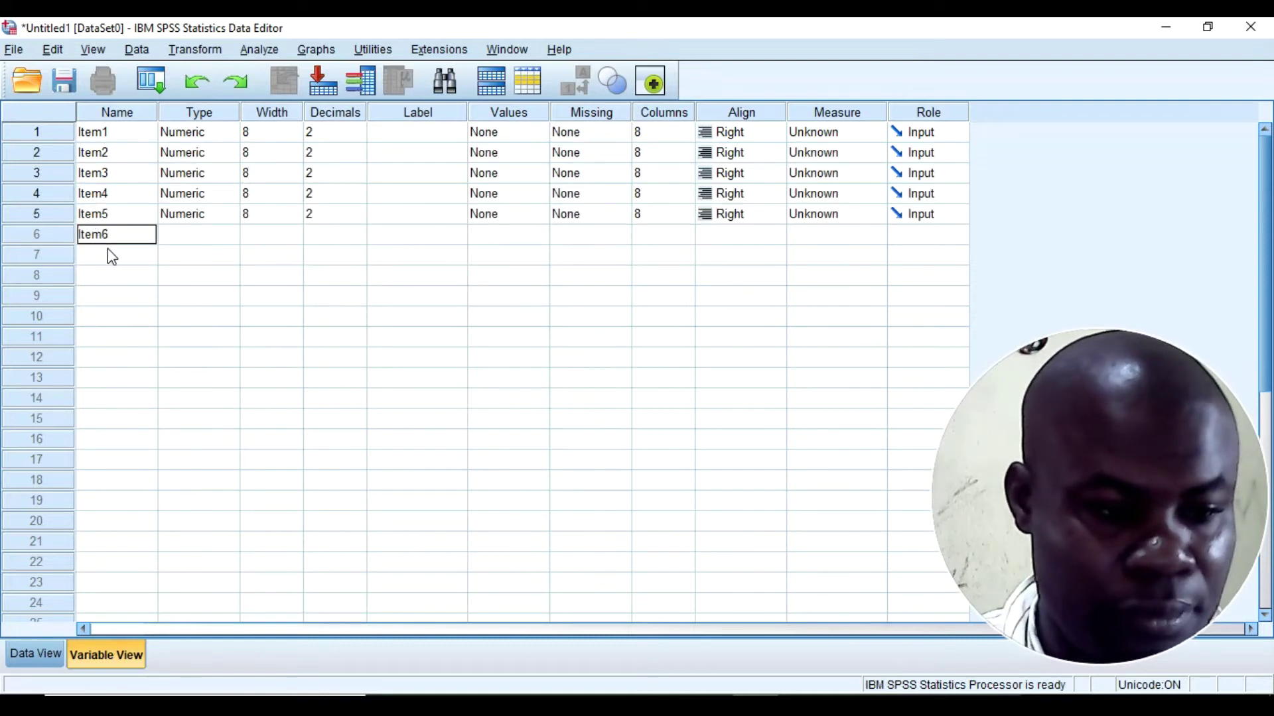
left_click(107, 251)
key("ctrl+v")
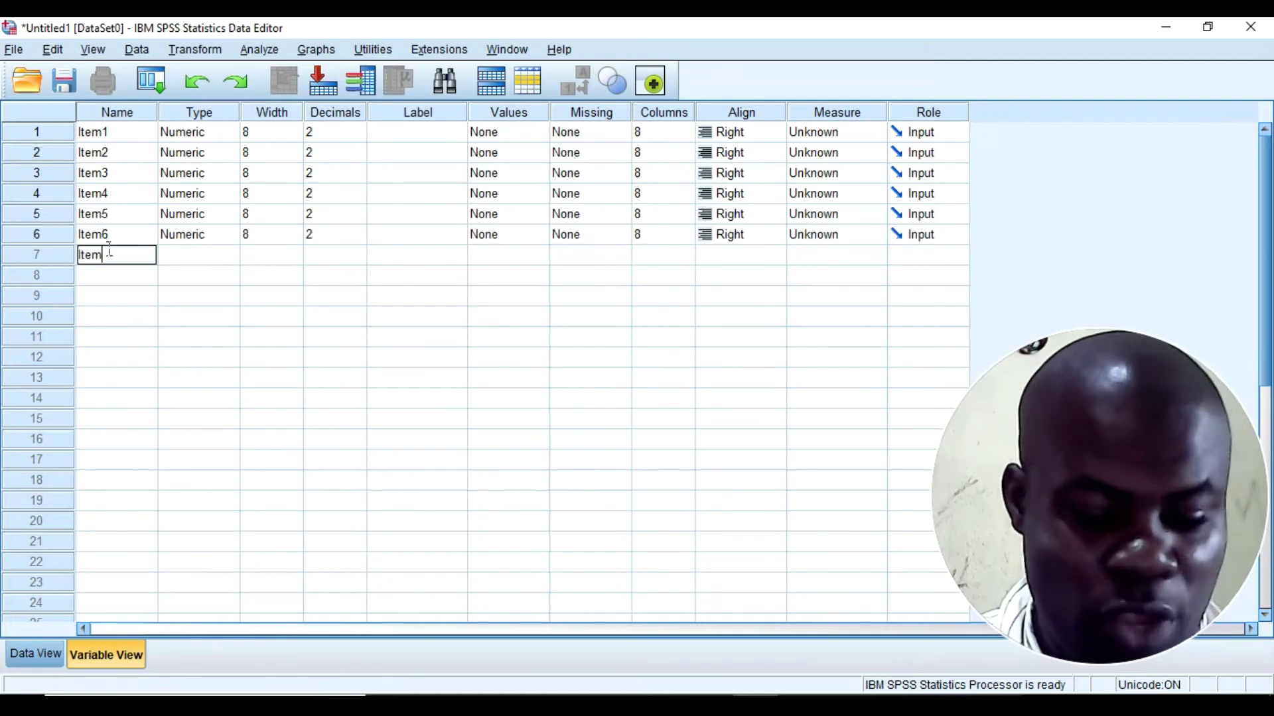
type("7")
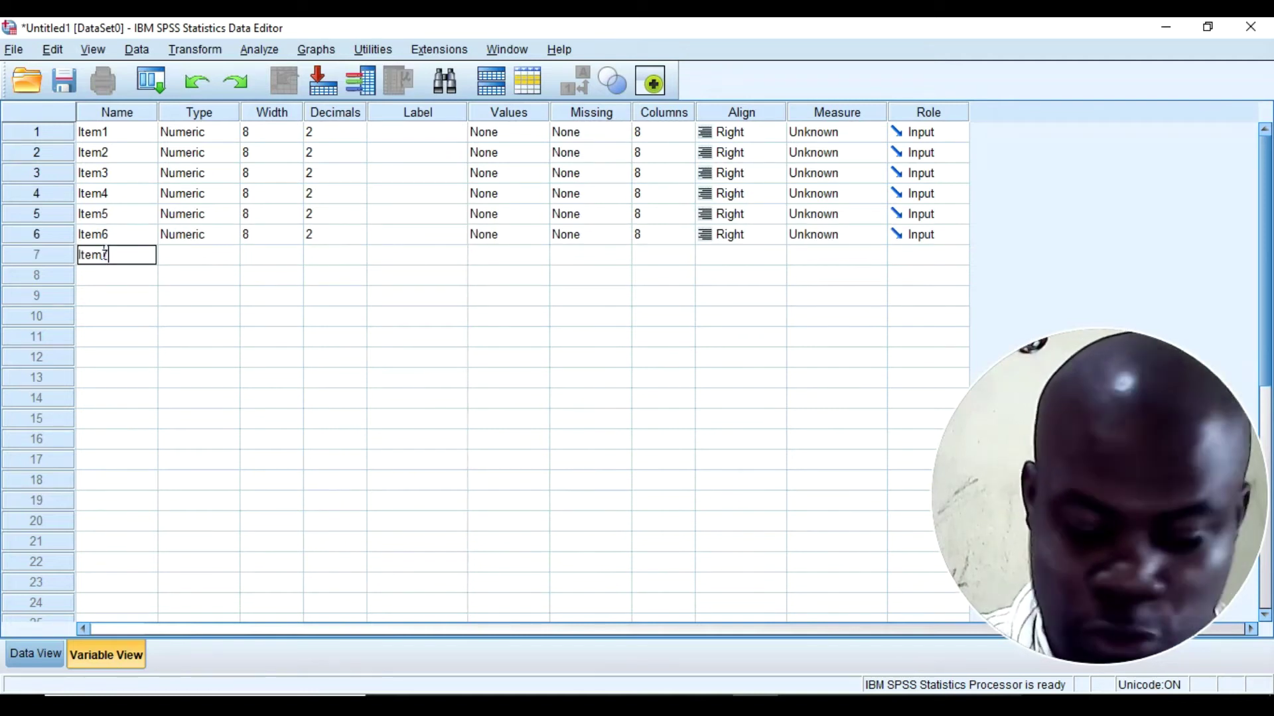
key("Return")
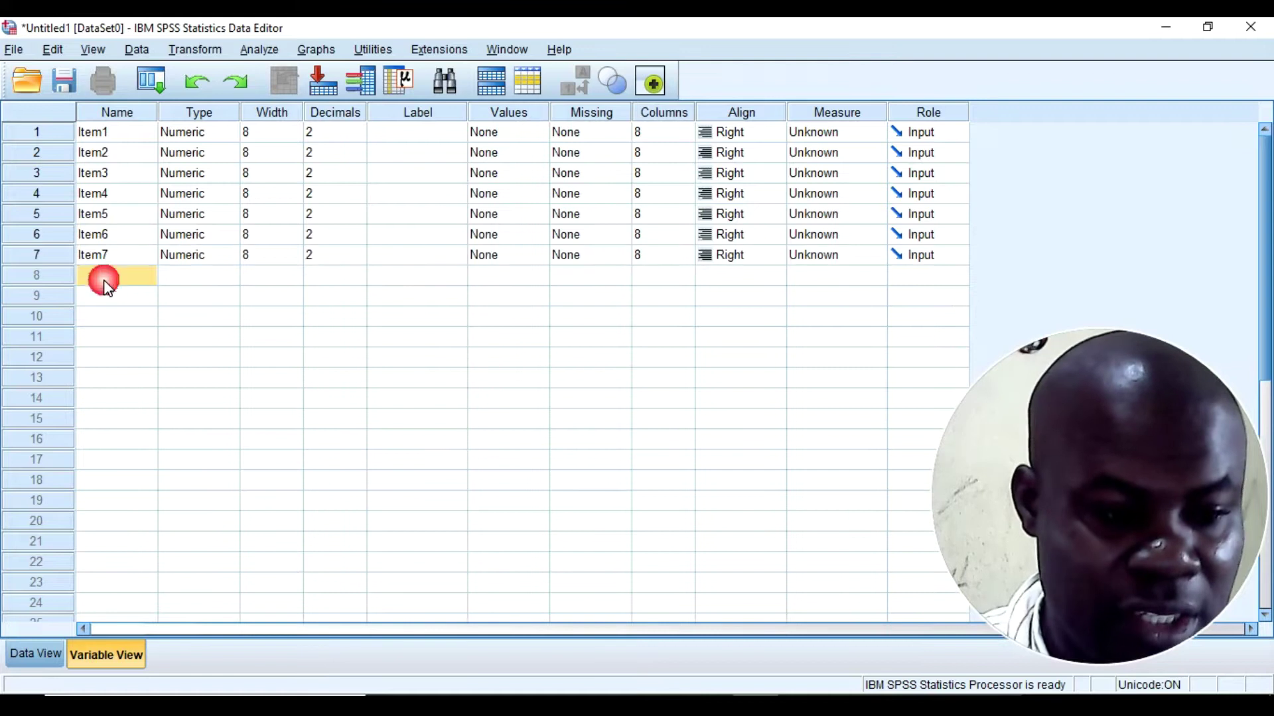
Step: Name variables Item8 to Item11, fixing Item8 after the illegal-character warning
left_click(103, 276)
type("Item")
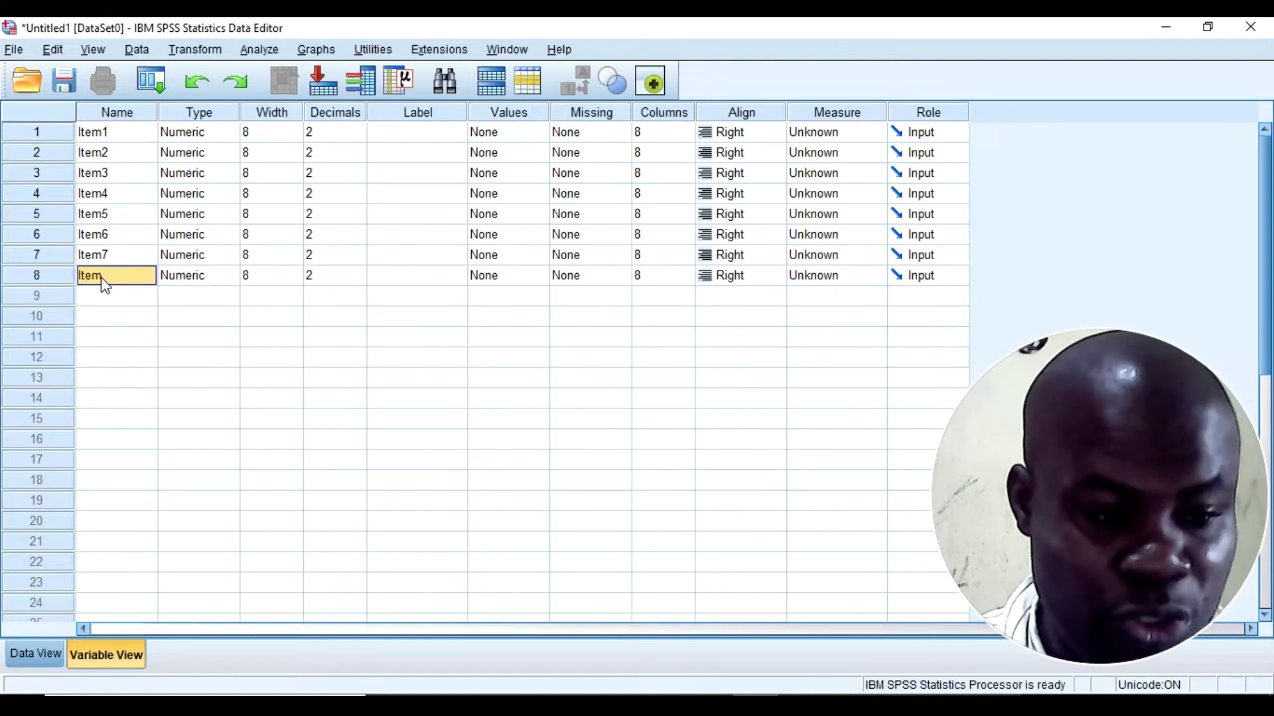
key("Return")
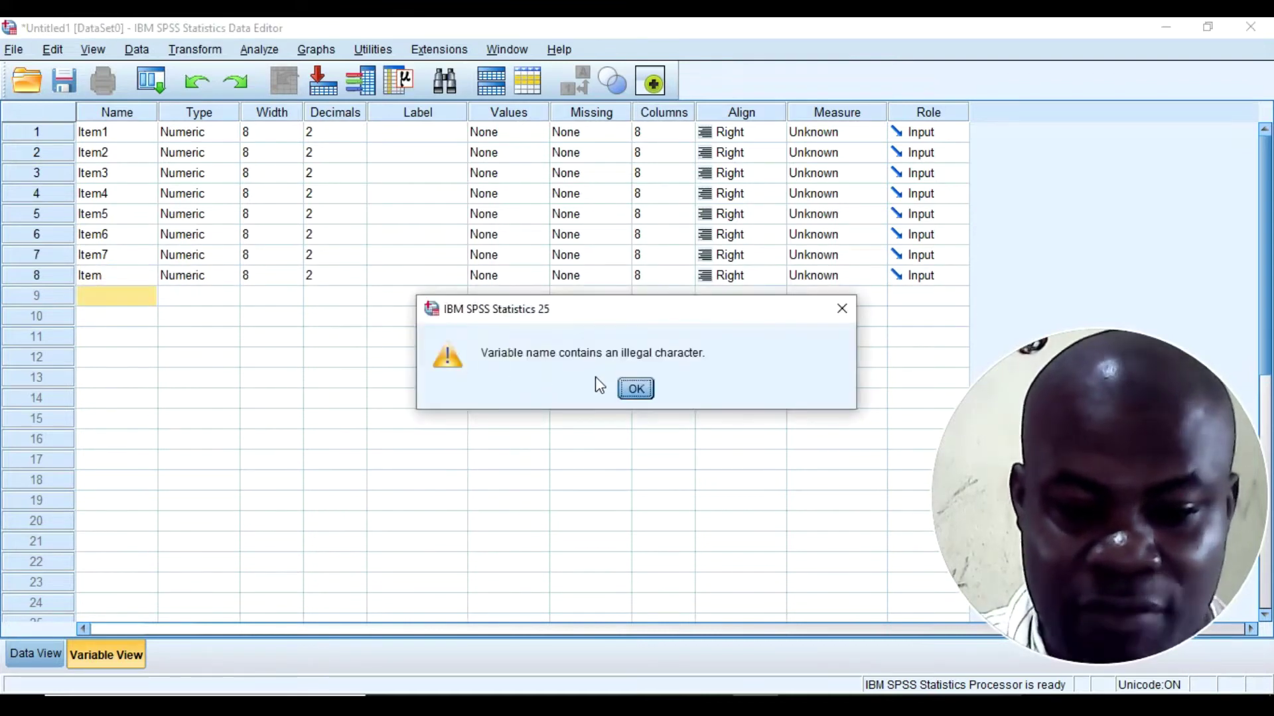
left_click(635, 391)
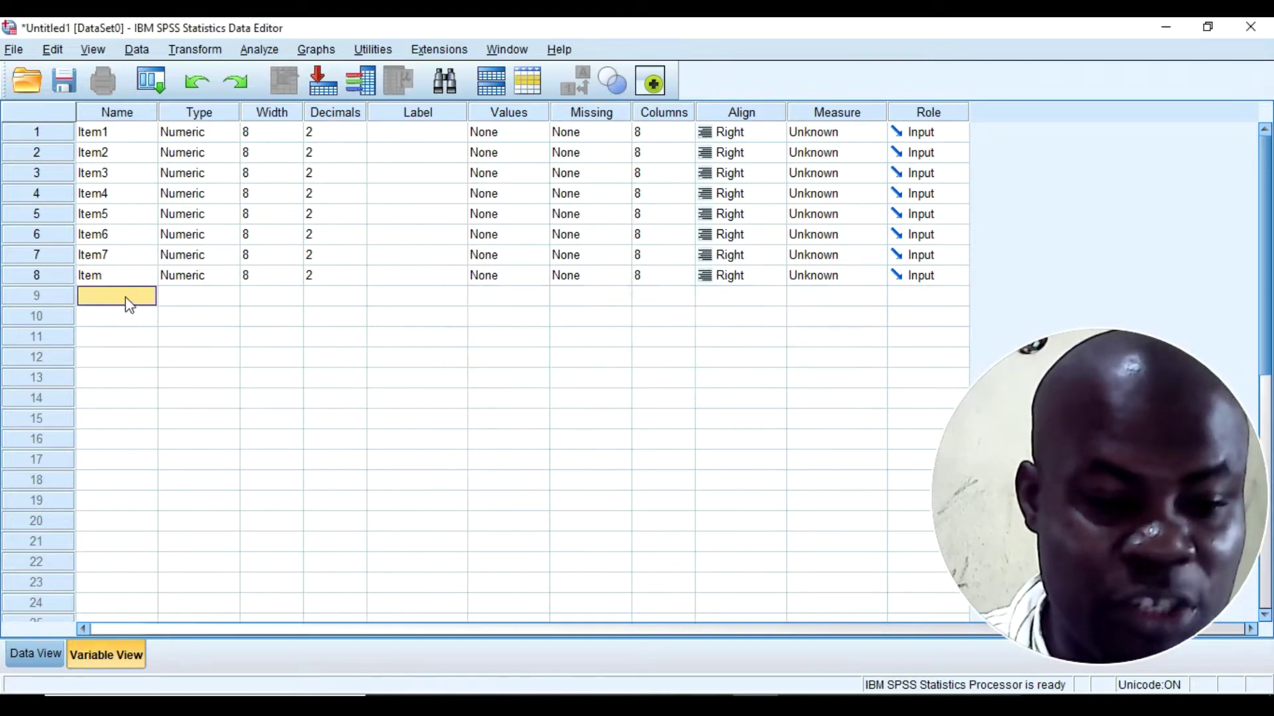
left_click(125, 275)
left_click(125, 275)
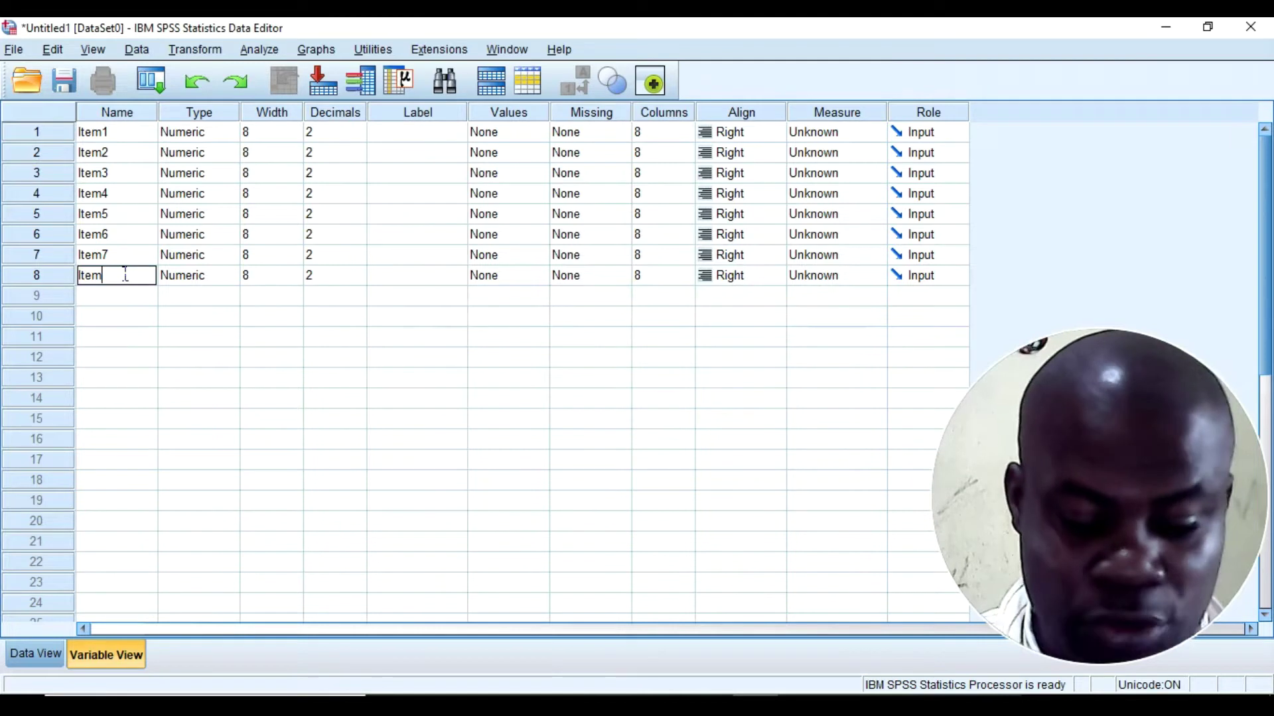
type("8")
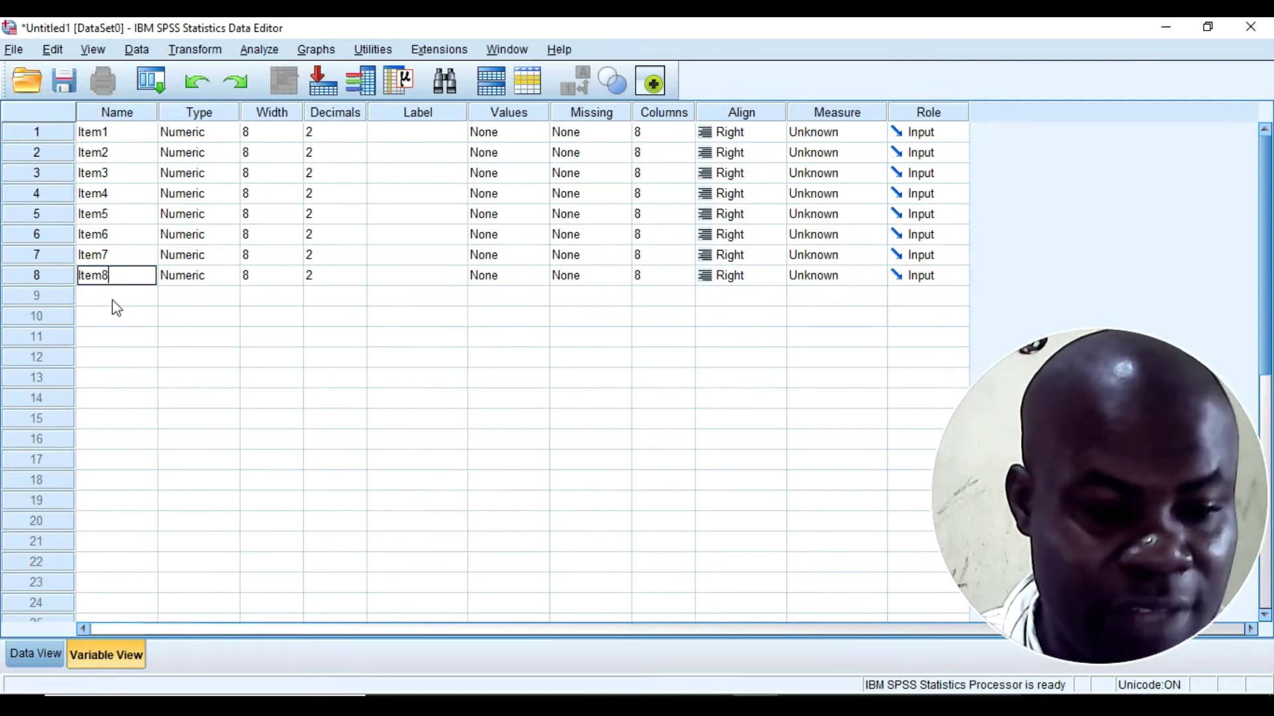
left_click(113, 299)
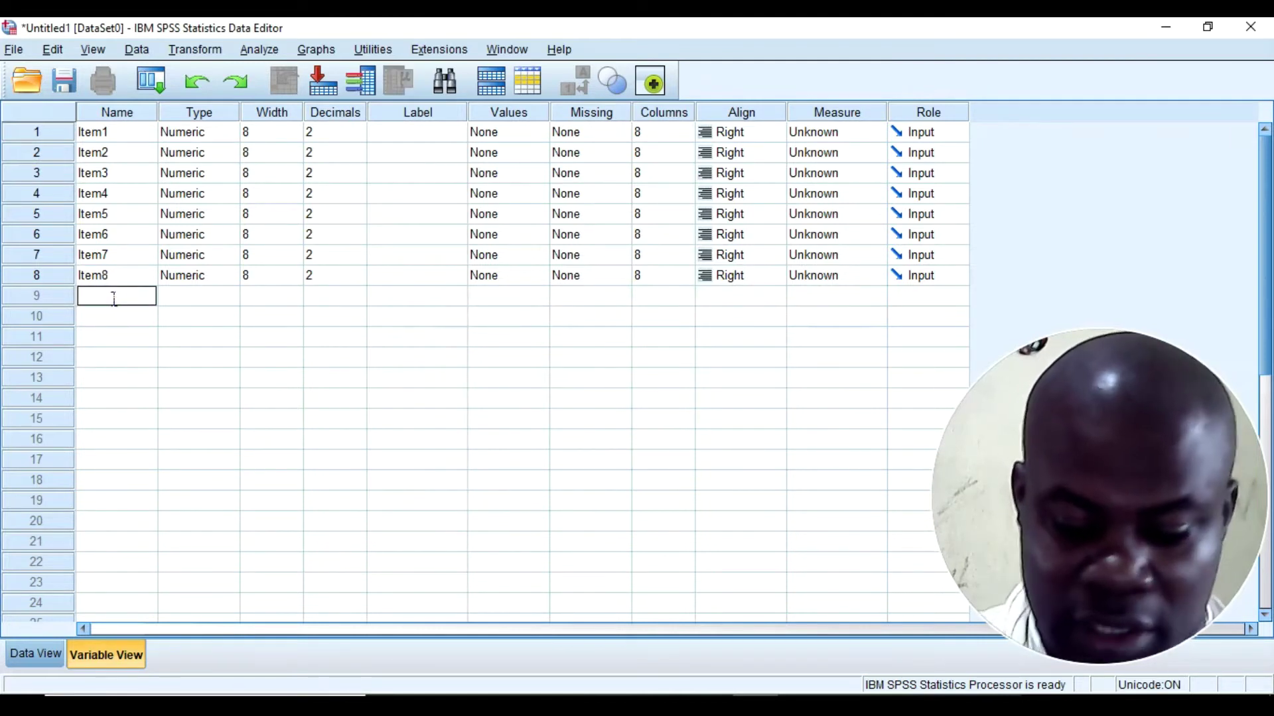
type("Item")
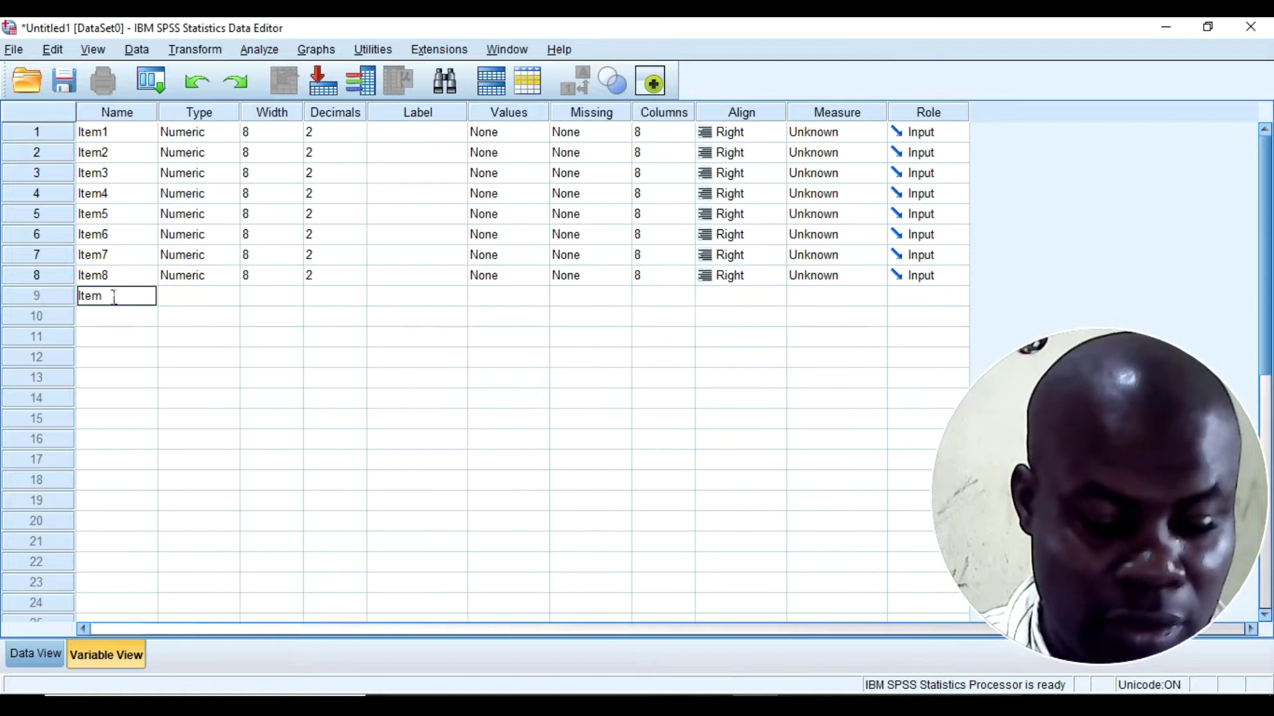
type("9")
left_click(114, 316)
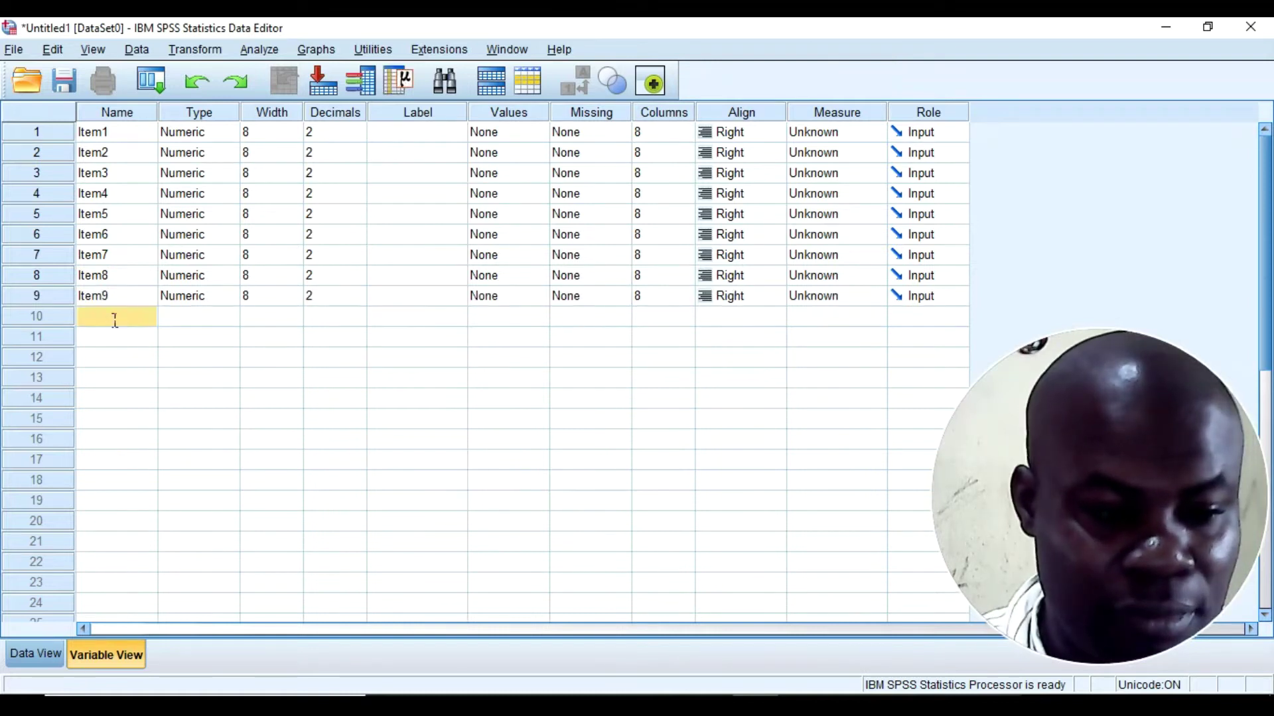
type("Item10")
left_click(96, 337)
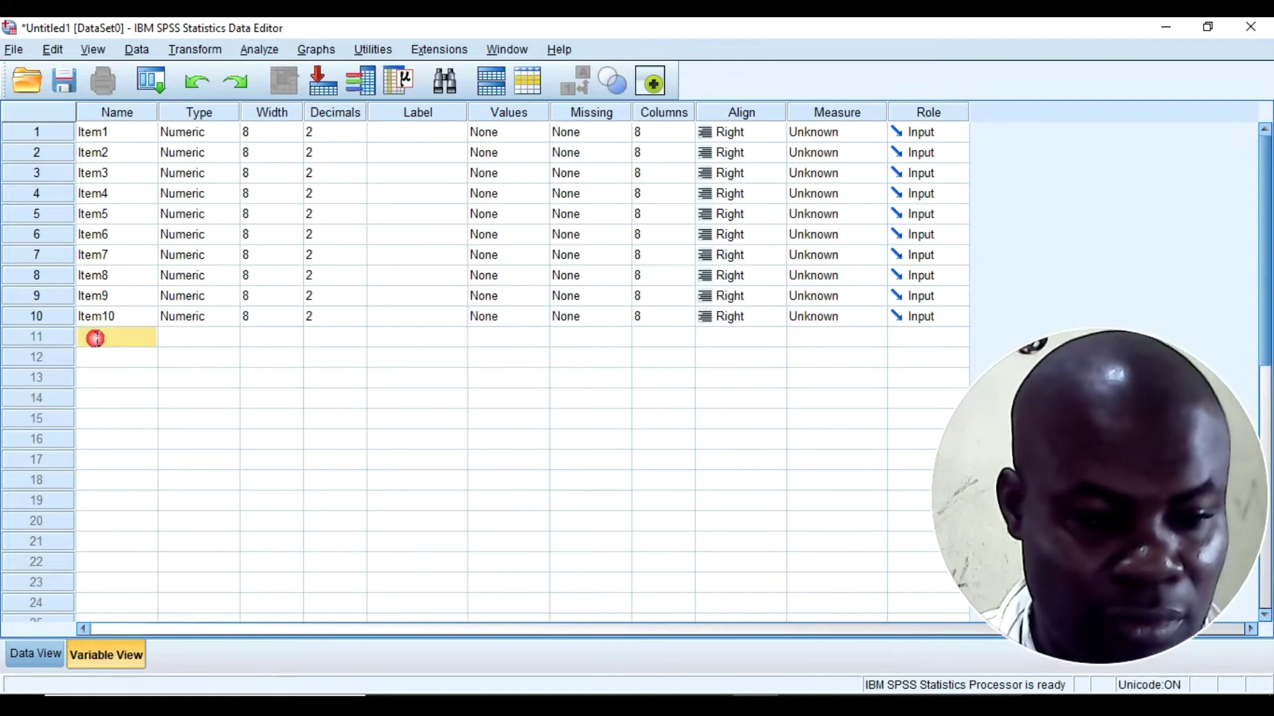
type("Item1")
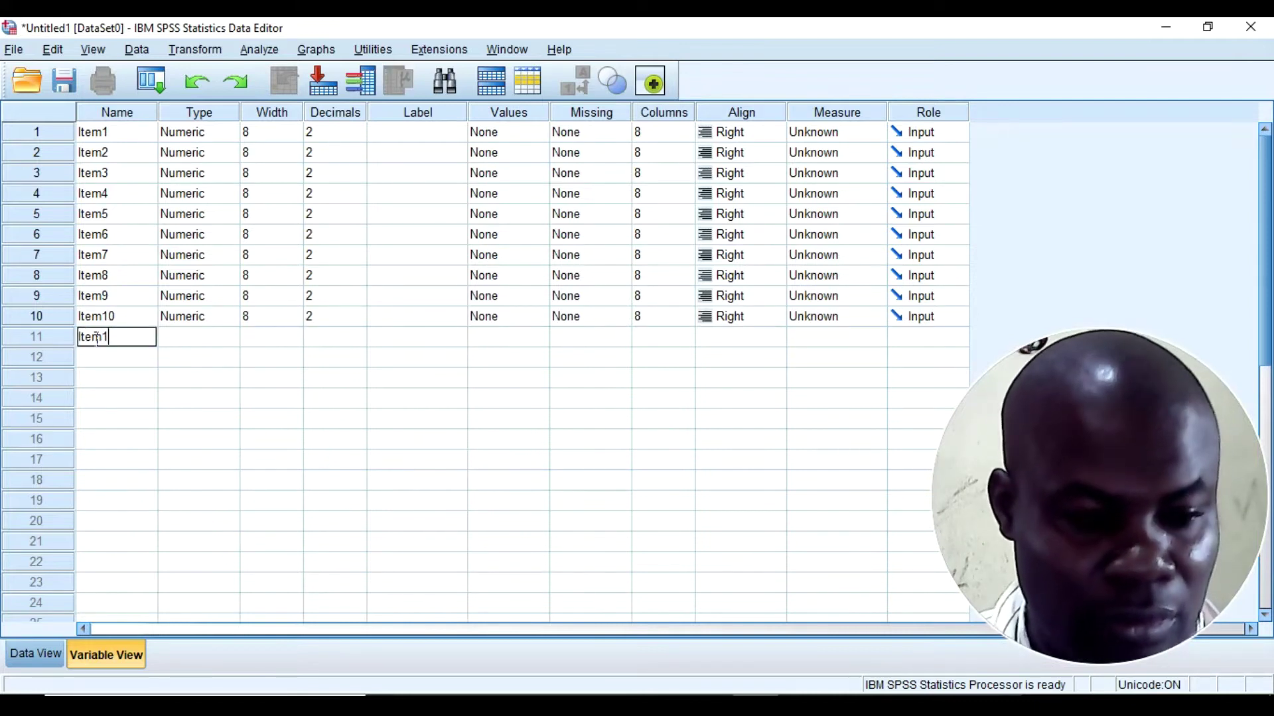
type("1")
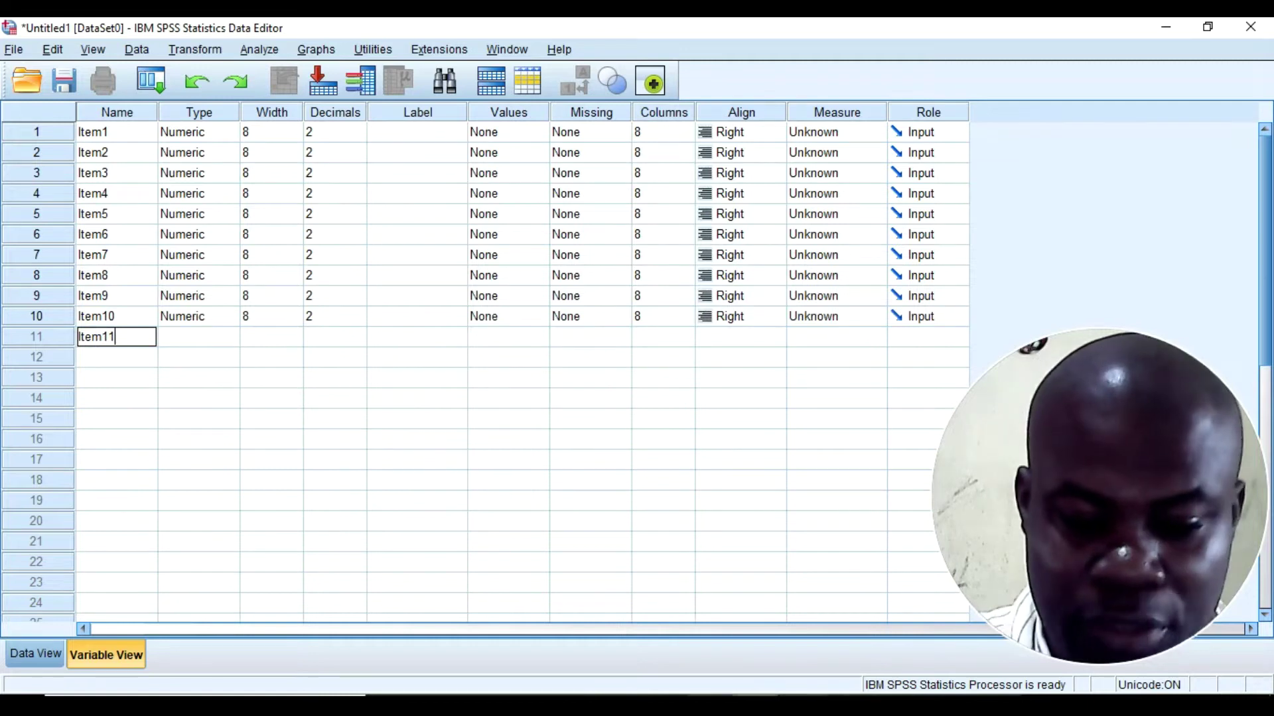
Step: Confirm in the Word questionnaire that the table's last item is the eleventh
key("alt+Tab")
scroll(408, 524, "down", 3)
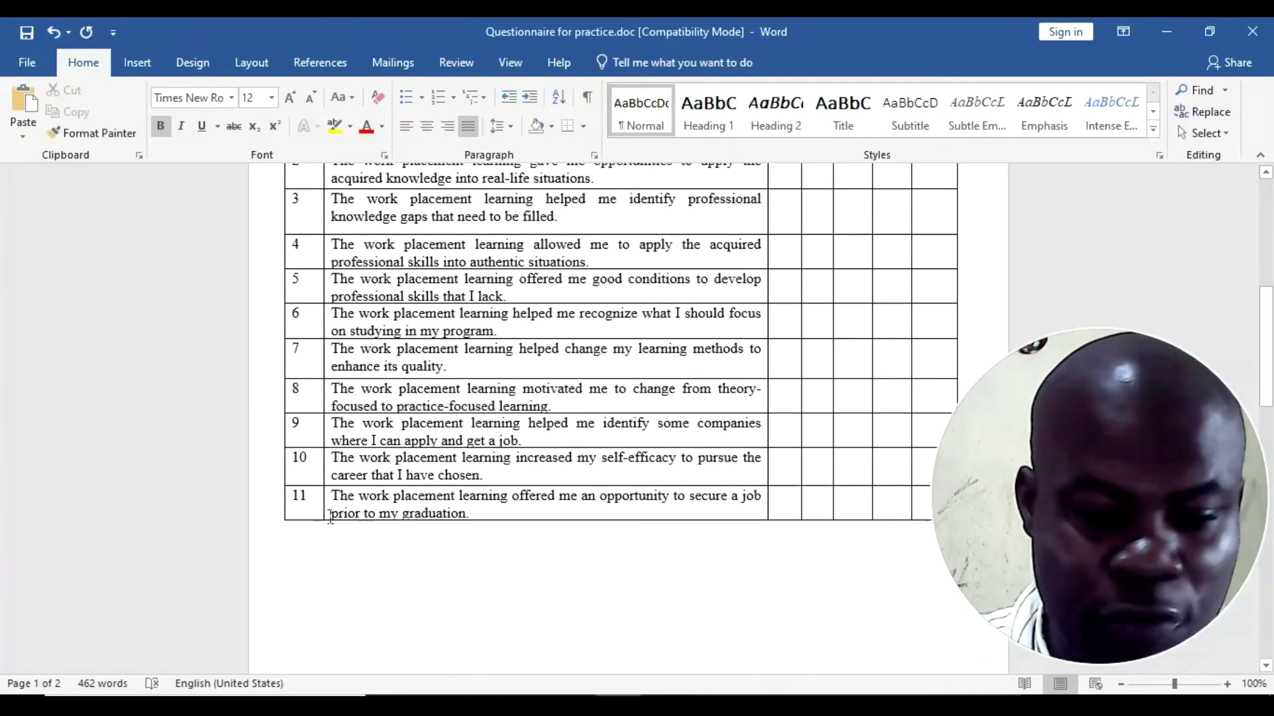
scroll(320, 503, "up", 3)
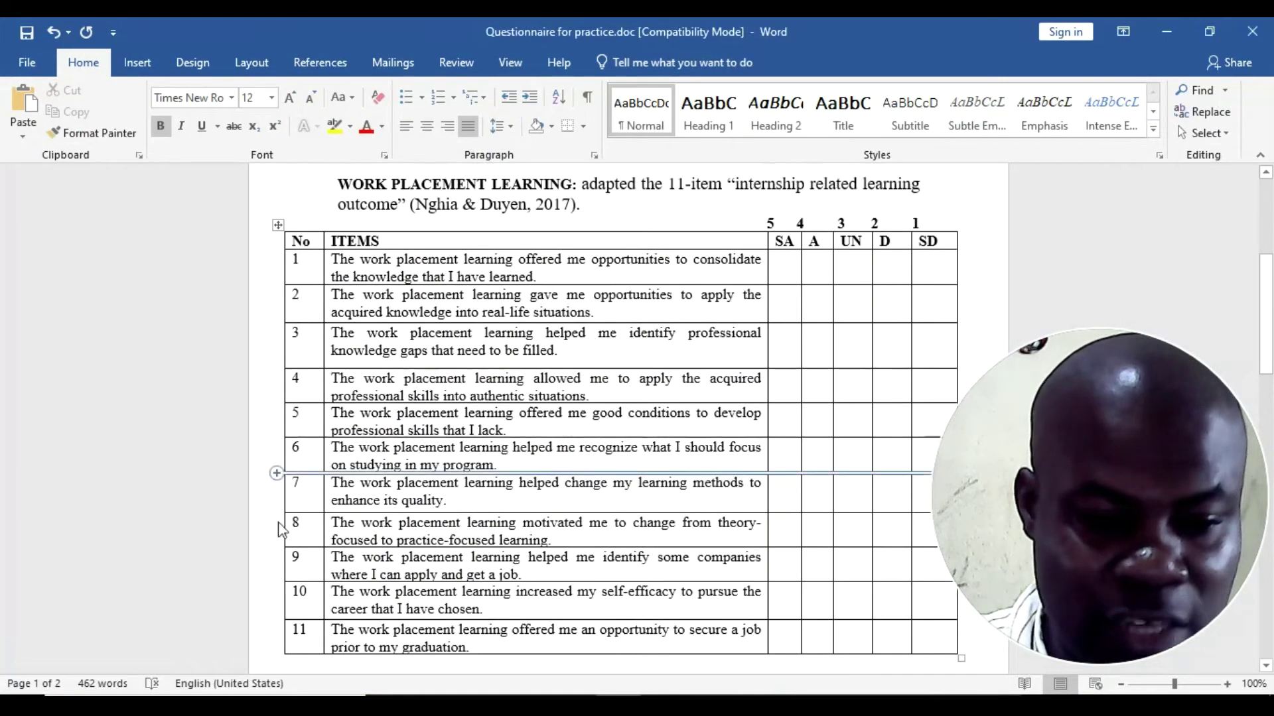
left_click(312, 635)
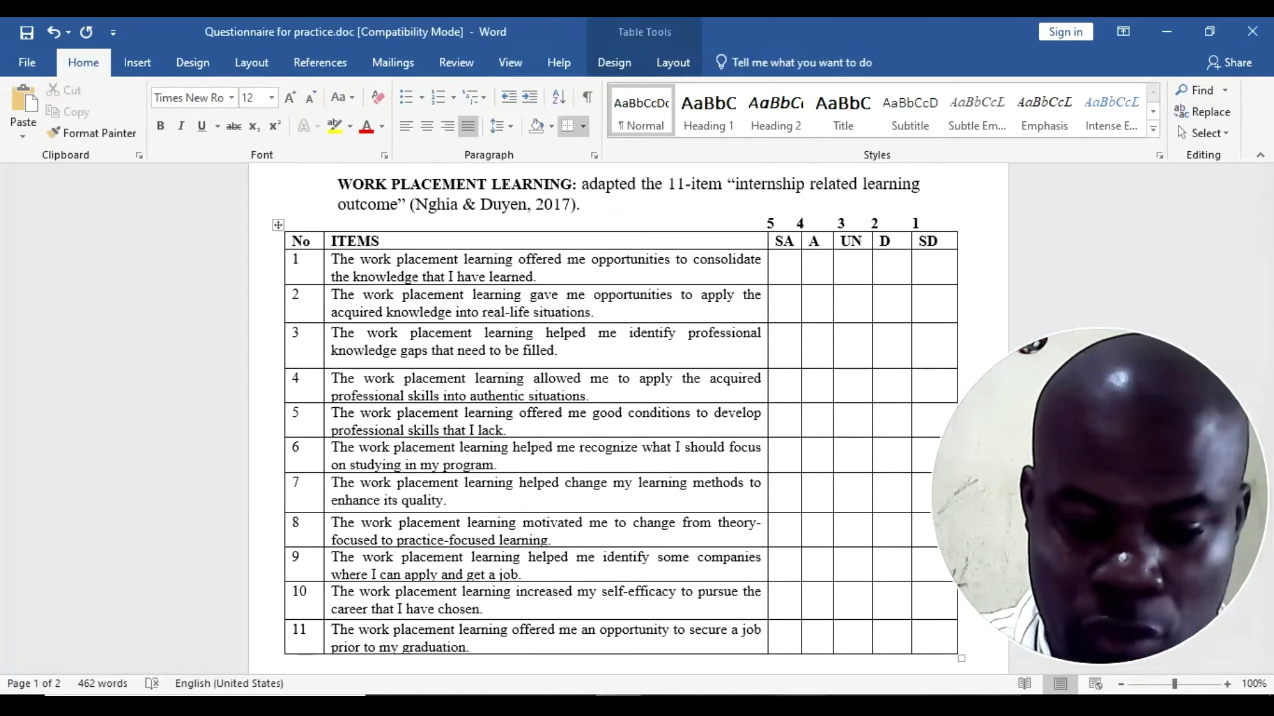
key("alt+Tab")
Step: Set Decimals to 0 for Item1 through Item5
left_click(339, 131)
double_click(338, 131)
type("0")
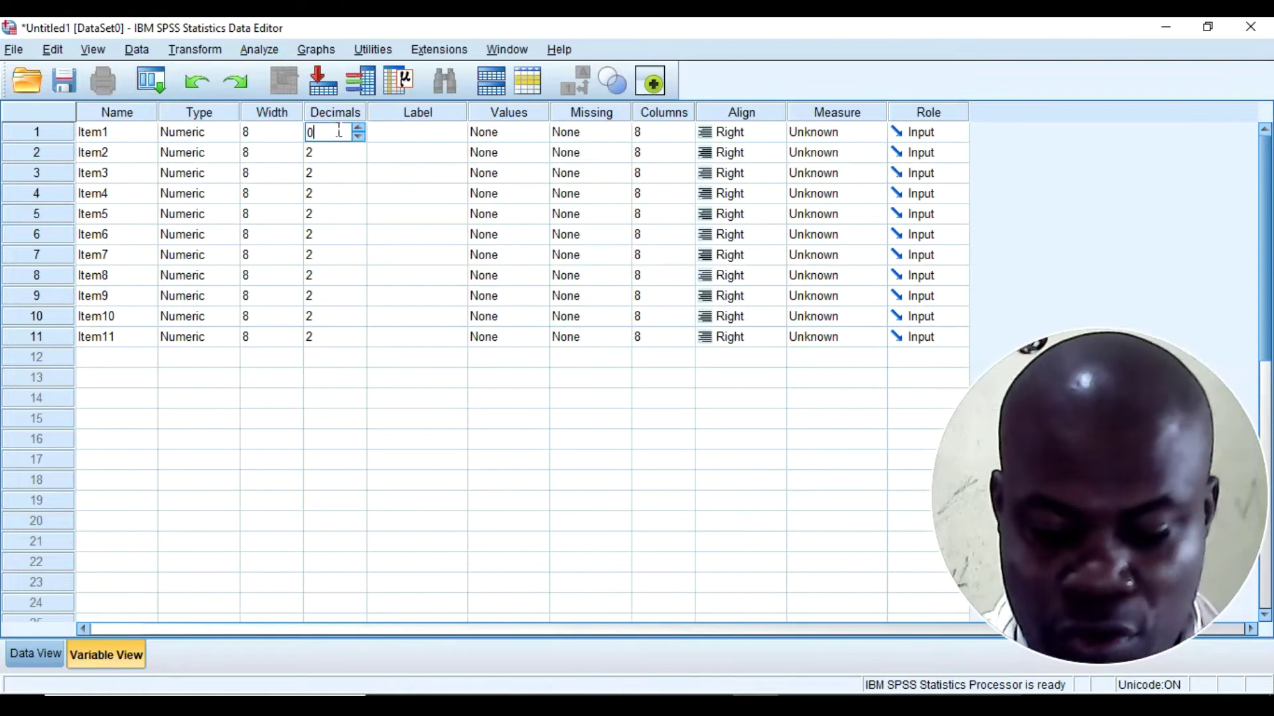
double_click(332, 152)
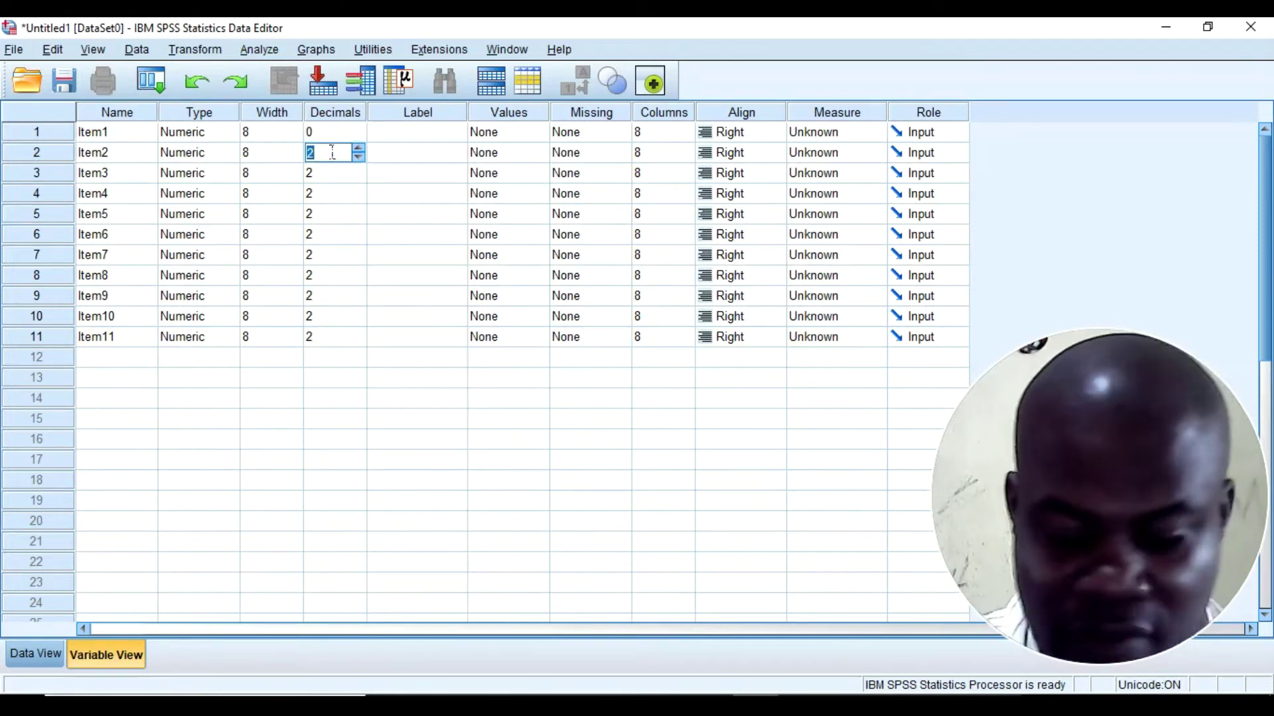
type("0")
double_click(333, 174)
type("0")
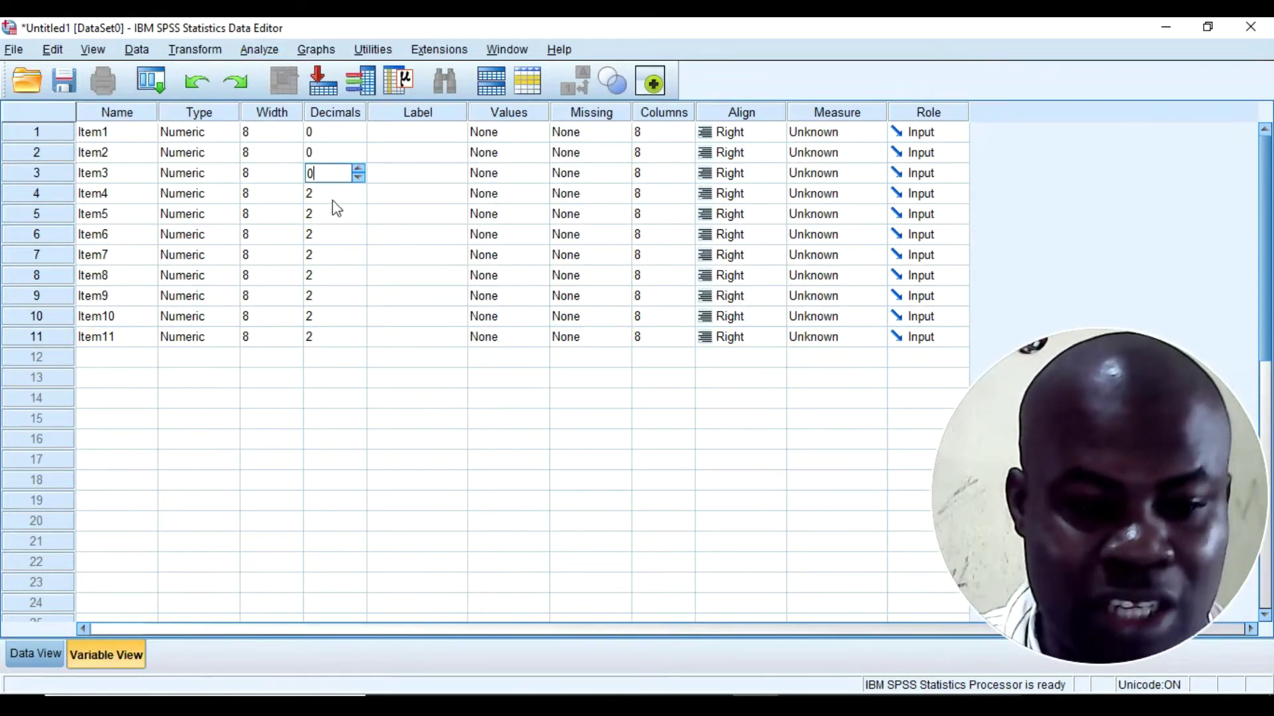
left_click(333, 191)
type("0")
double_click(325, 214)
type("0")
Step: Set Decimals to 0 for Item6 through Item11 and widen the Label column
double_click(319, 235)
type("0")
double_click(319, 255)
type("0")
double_click(319, 276)
type("0")
double_click(317, 297)
type("0")
double_click(317, 317)
type("0")
double_click(316, 337)
type("0")
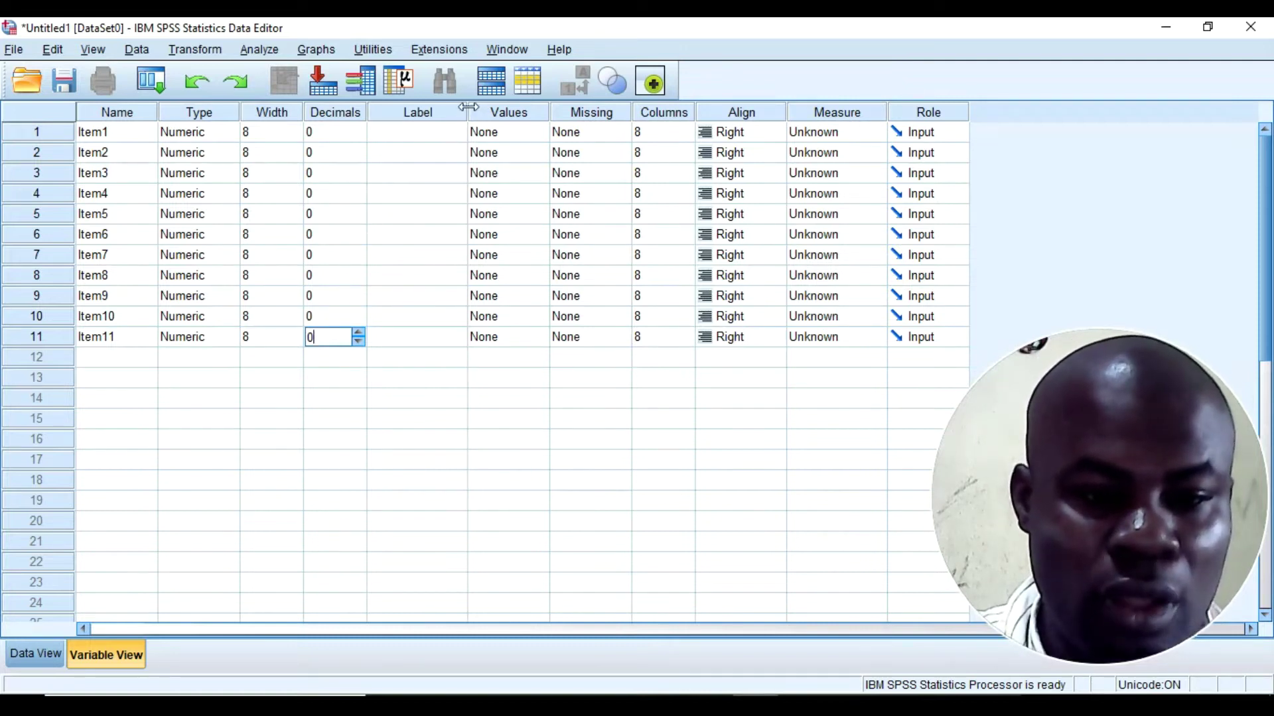
left_click_drag(467, 110, 523, 114)
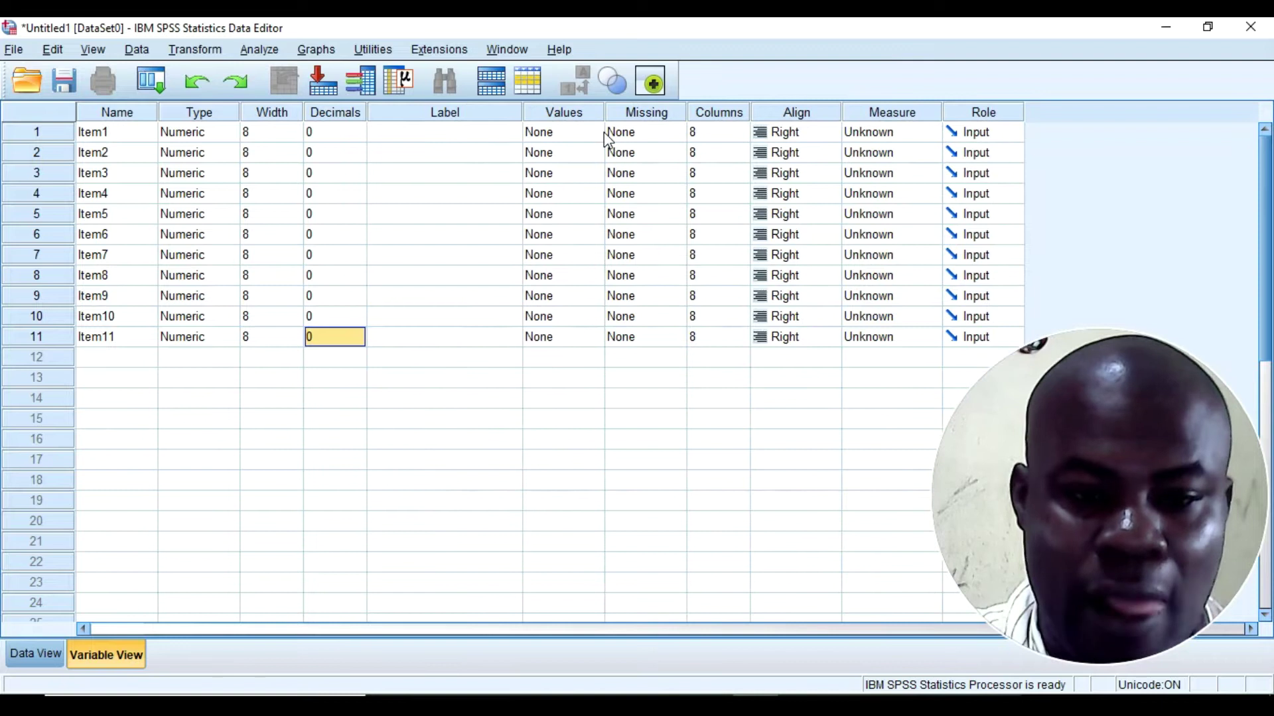
Step: Open Value Labels from Item1's Values cell and add 5 = 'Strongly Agree'
left_click(601, 135)
left_click(594, 134)
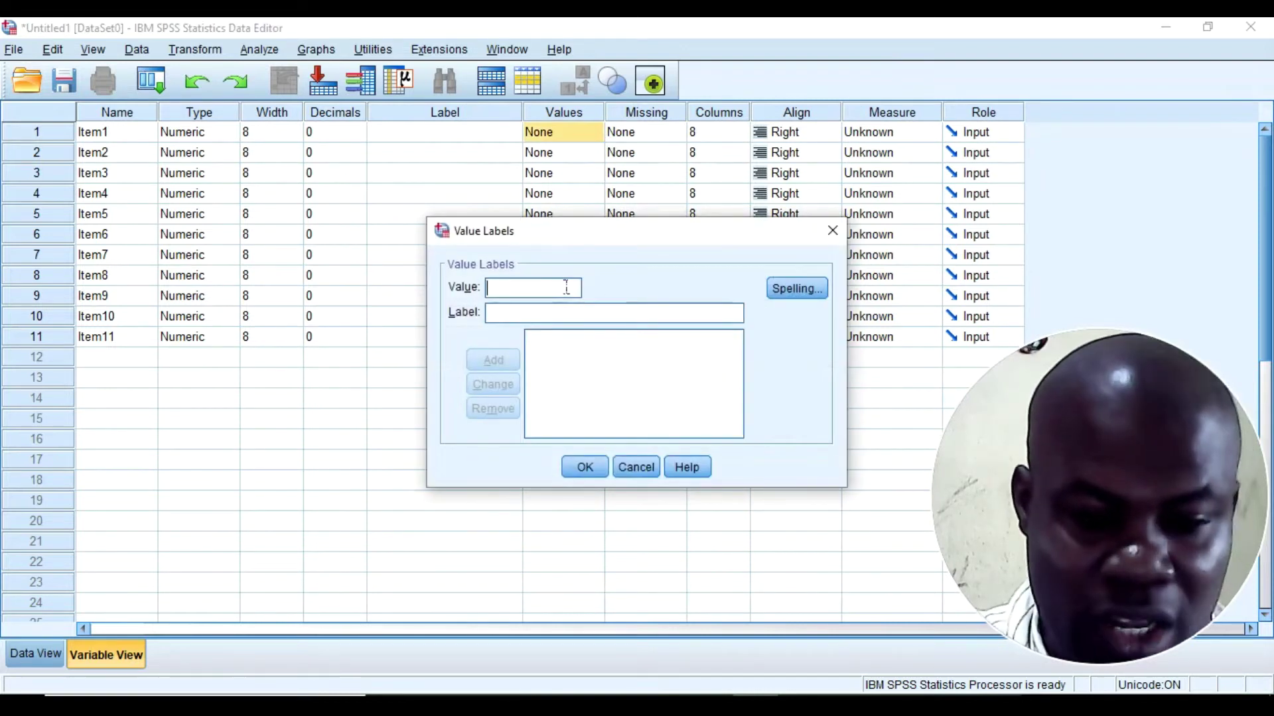
type("5")
left_click(550, 313)
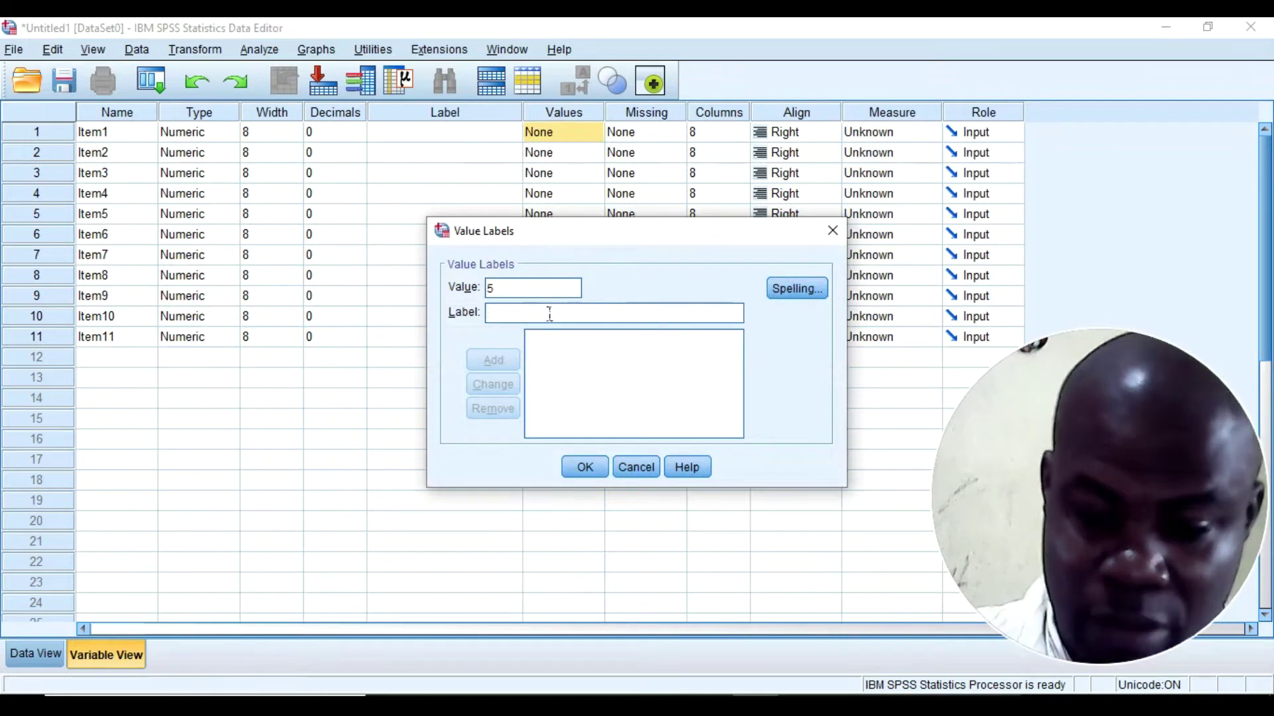
type("Stron")
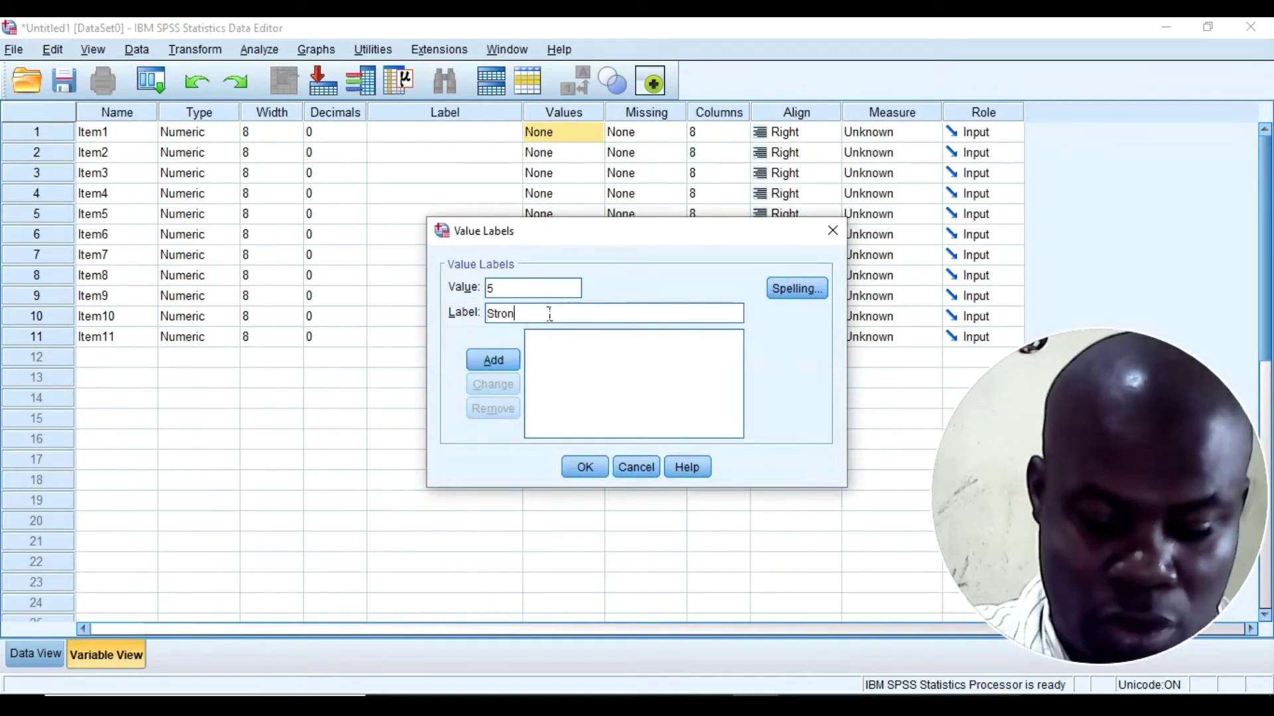
type("gly Agree")
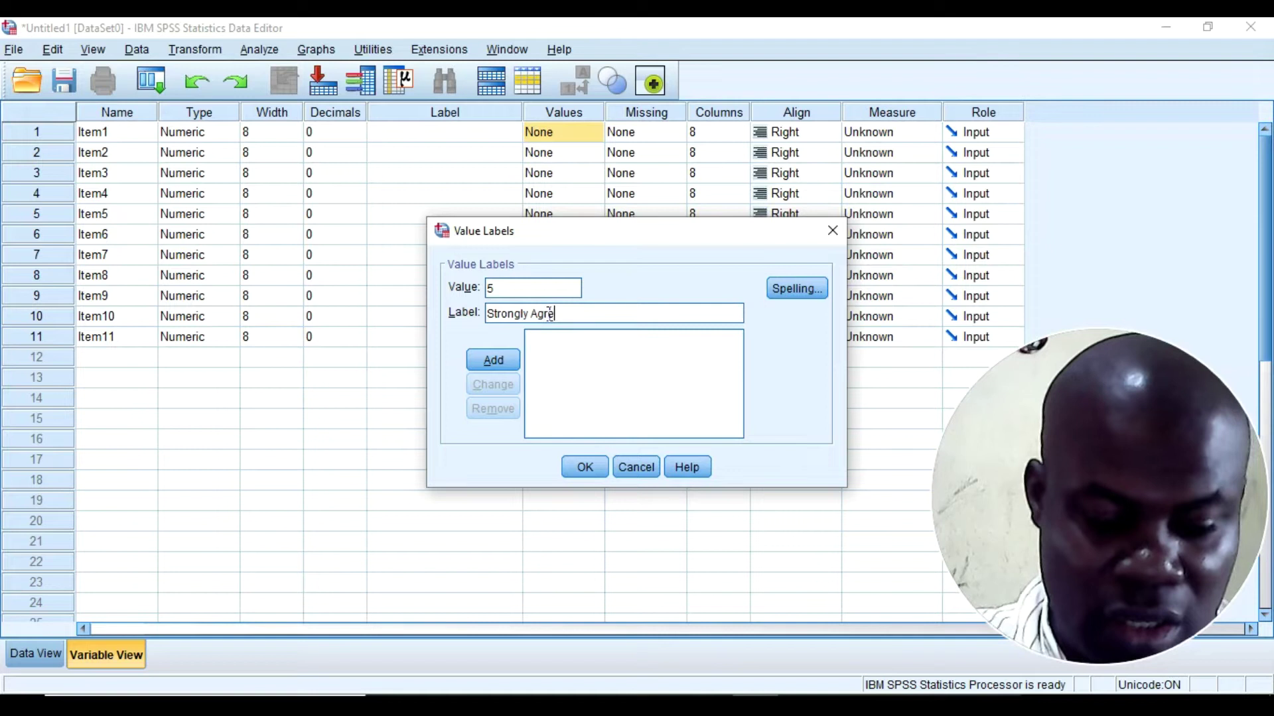
left_click(490, 360)
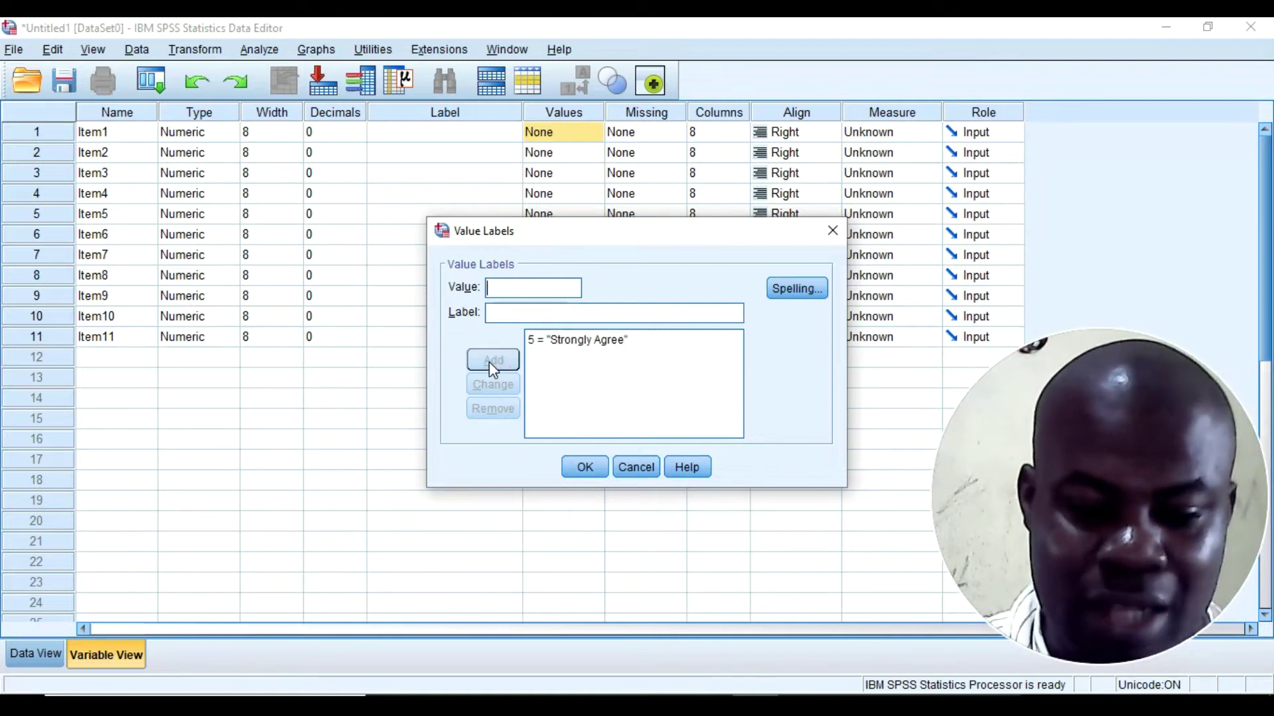
Step: Check the SA heading of the questionnaire's 5-to-1 scale, then return to SPSS's Value Labels
key("alt+Tab")
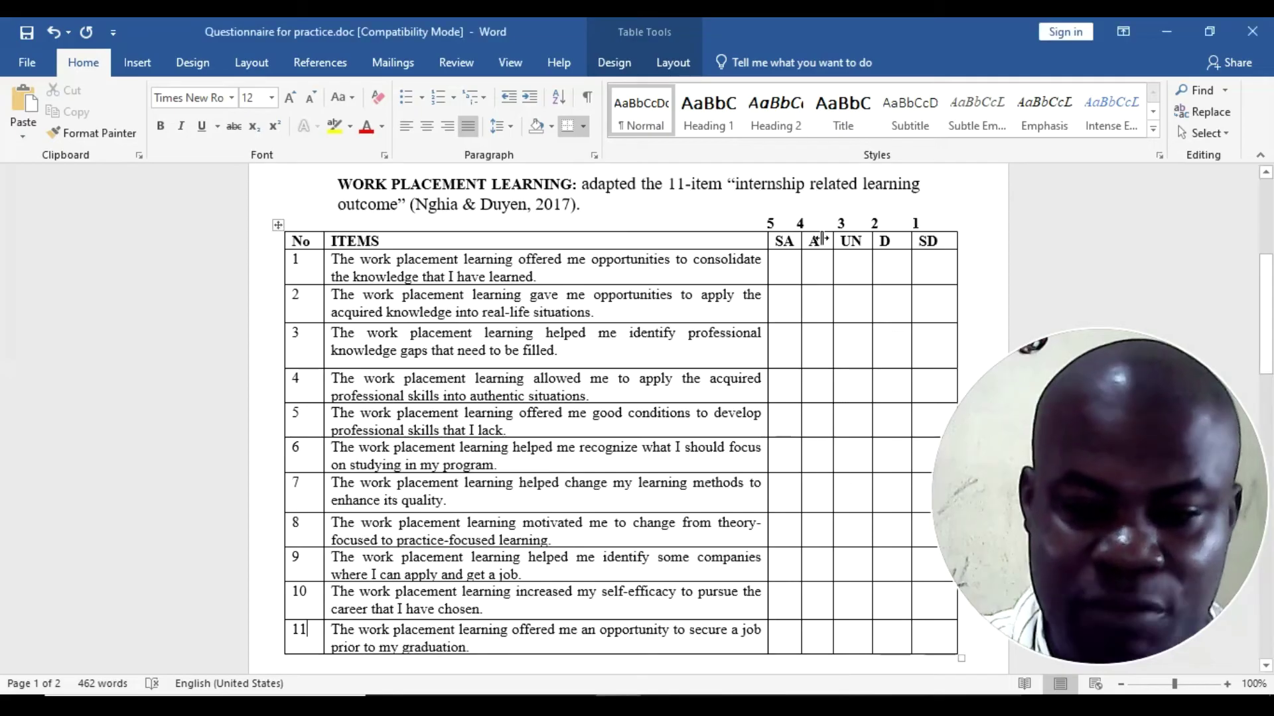
left_click_drag(779, 241, 795, 246)
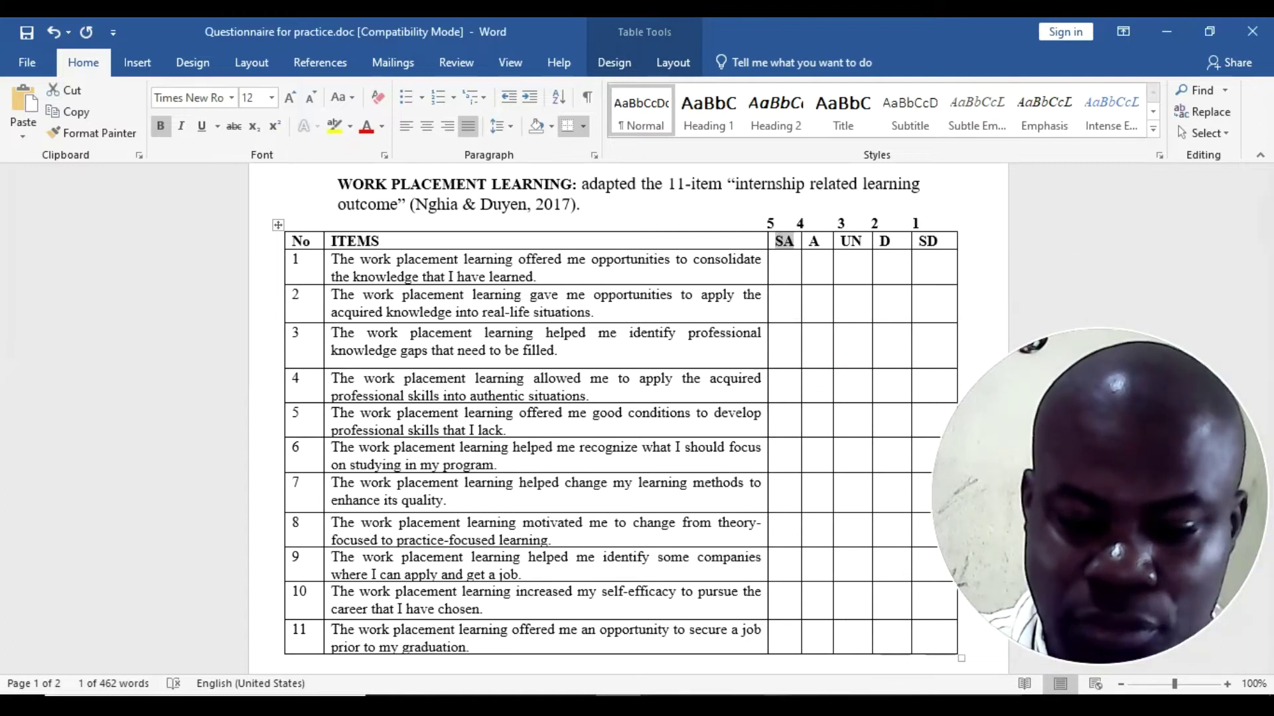
key("alt+Tab")
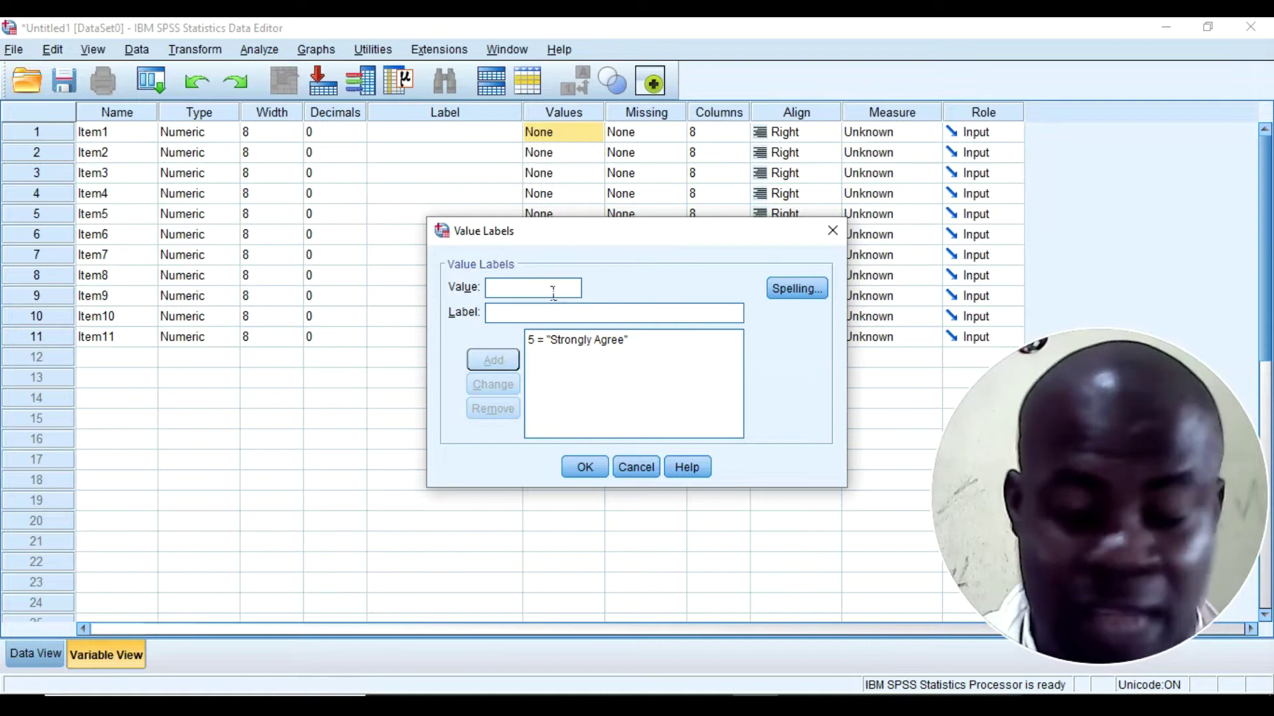
Step: Add value labels 4 = 'Agree' and 3 = 'Undecided' for Item1
type("4")
left_click(551, 314)
type("Aghr")
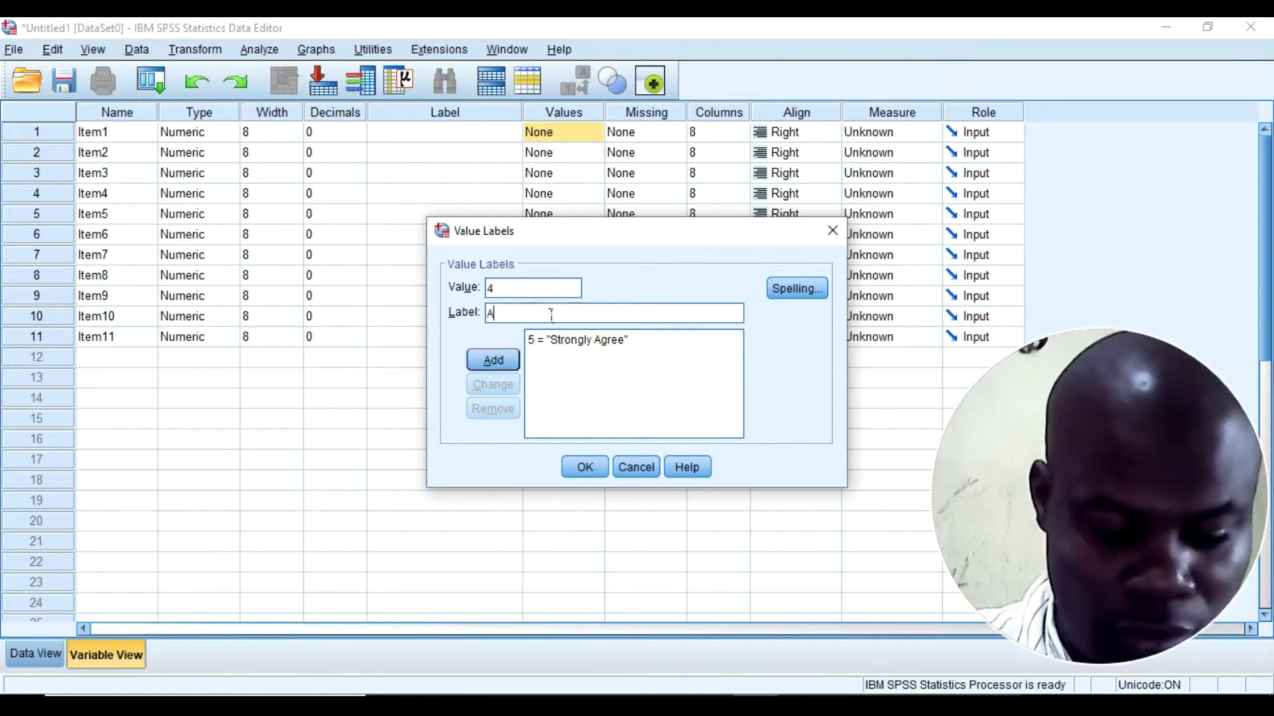
key("BackSpace")
key("BackSpace")
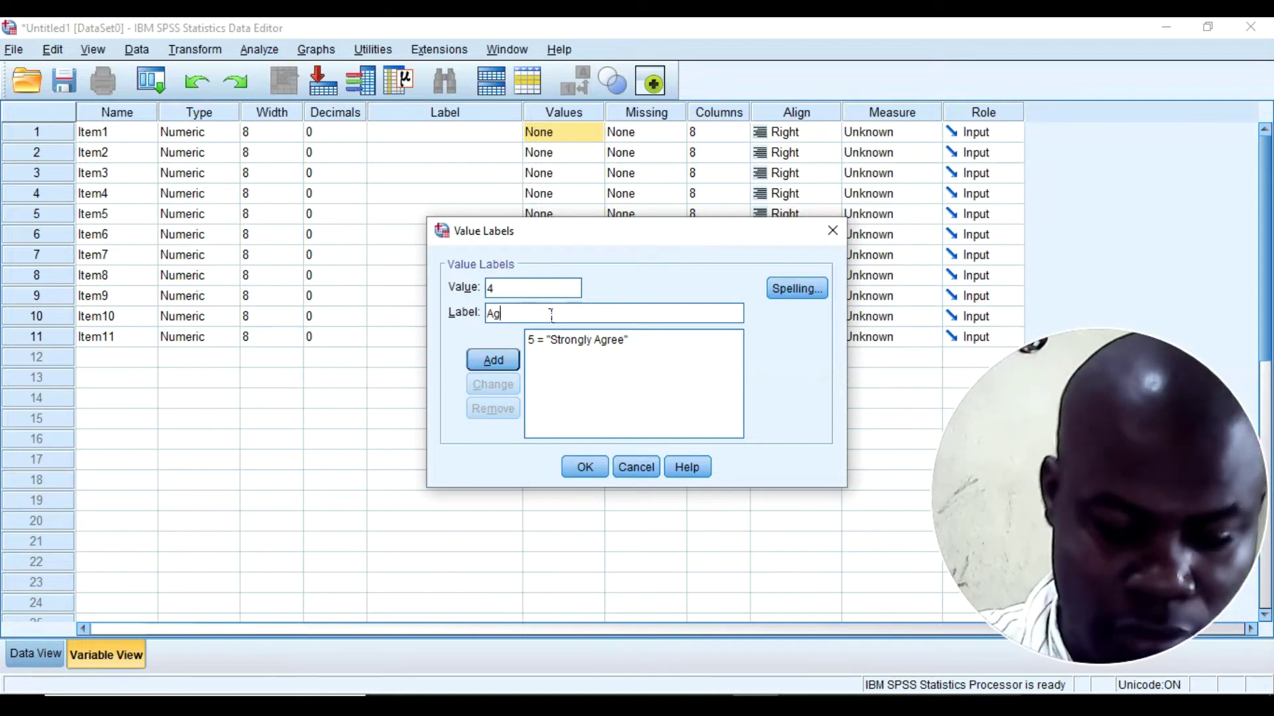
type("ree")
left_click(507, 357)
left_click(523, 295)
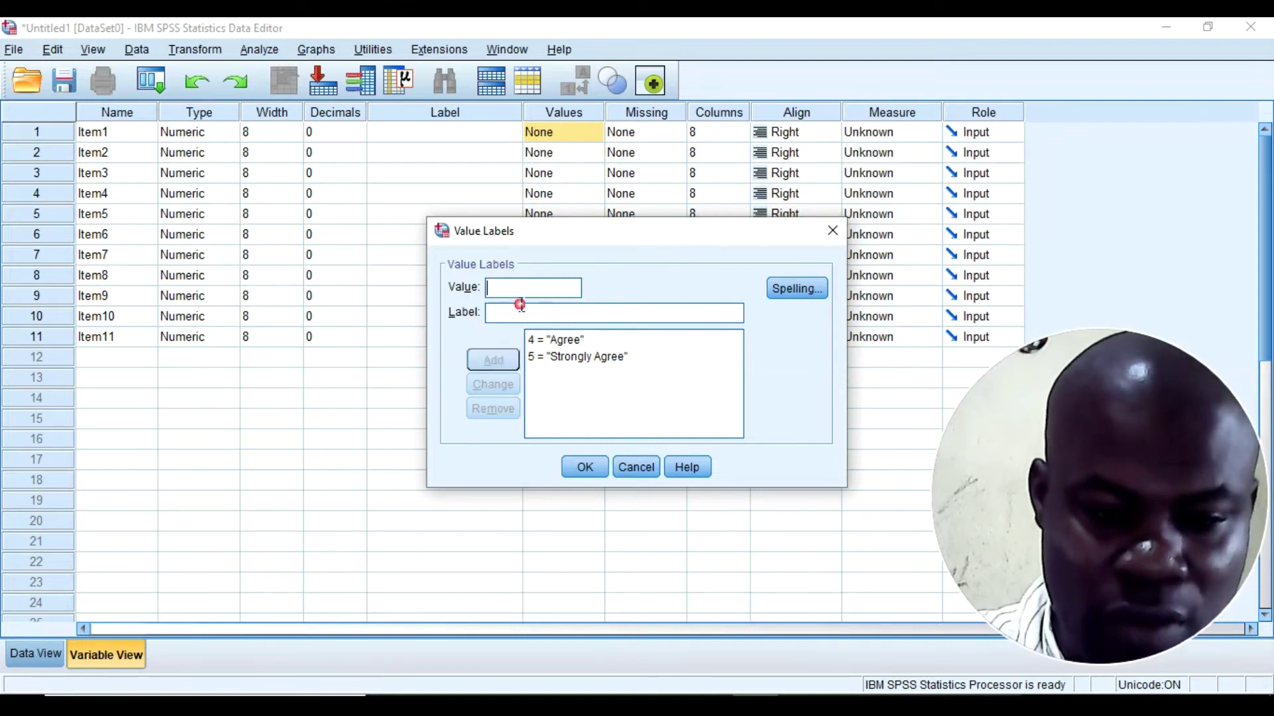
type("3")
left_click(522, 313)
type("Undecided")
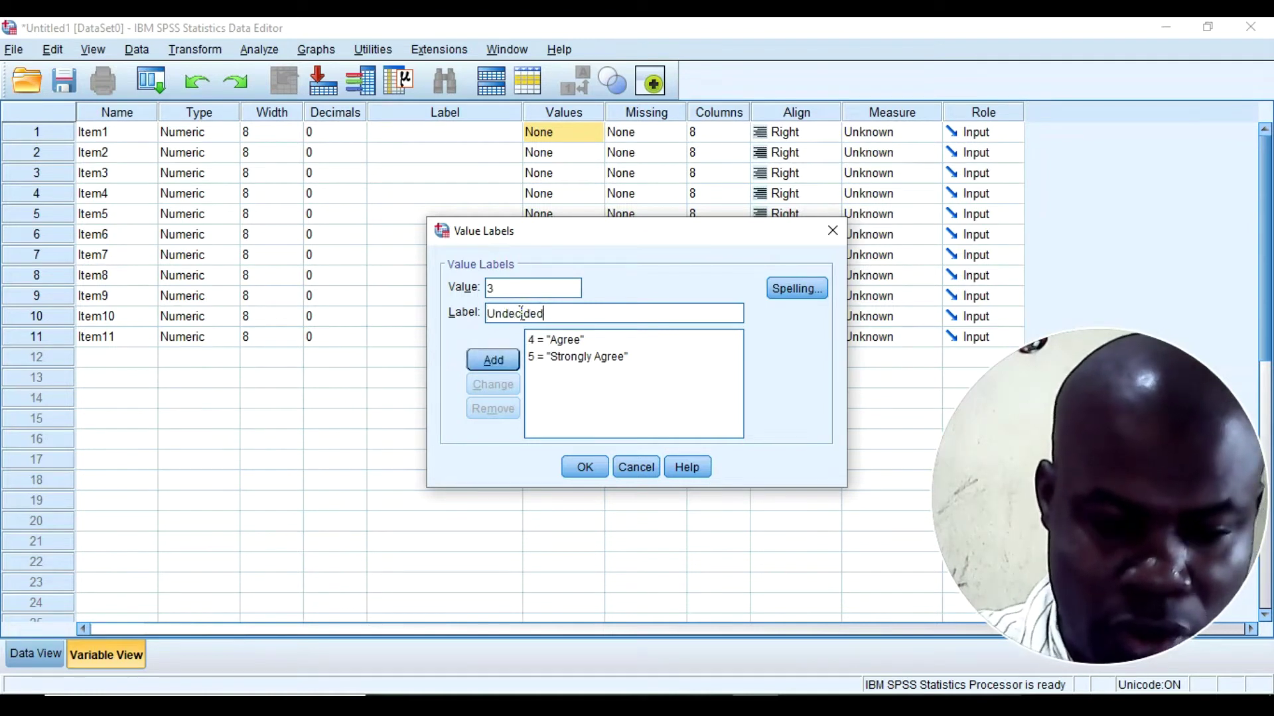
left_click(488, 363)
Step: Add value labels 2 = 'Disagree' and 1 = 'Strongly Disagree' for Item1
left_click(511, 291)
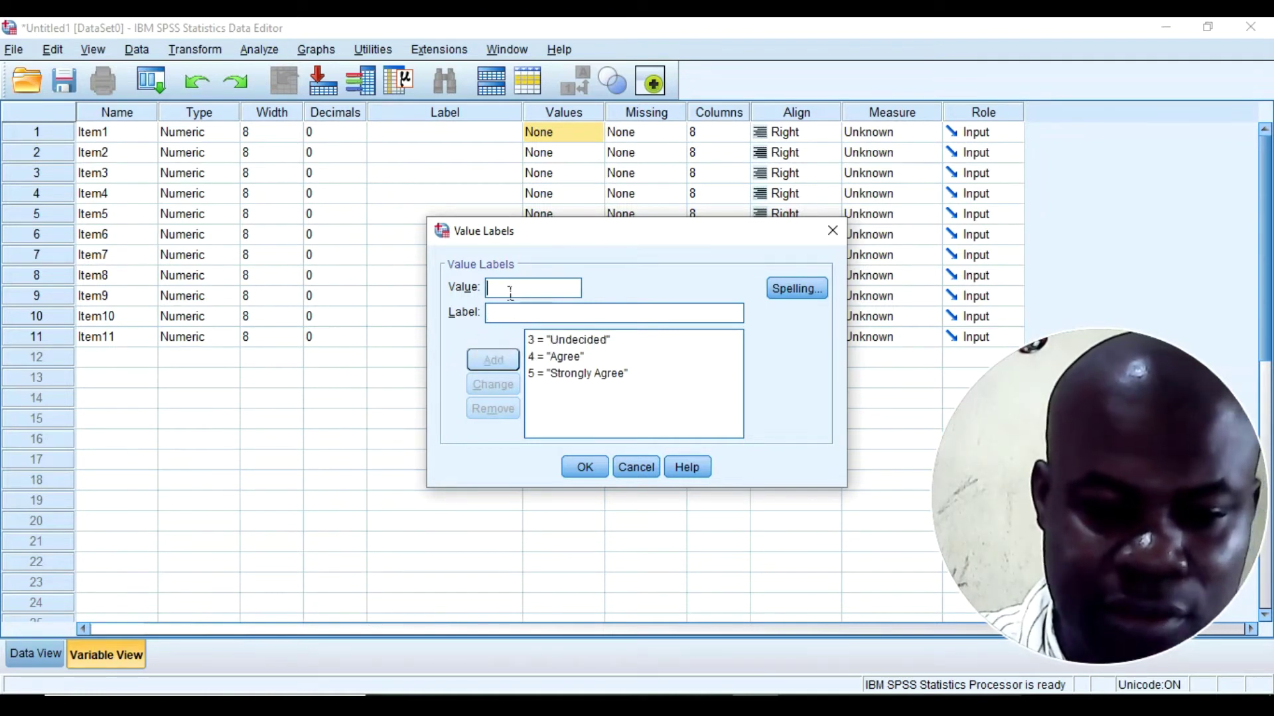
type("2")
left_click(507, 315)
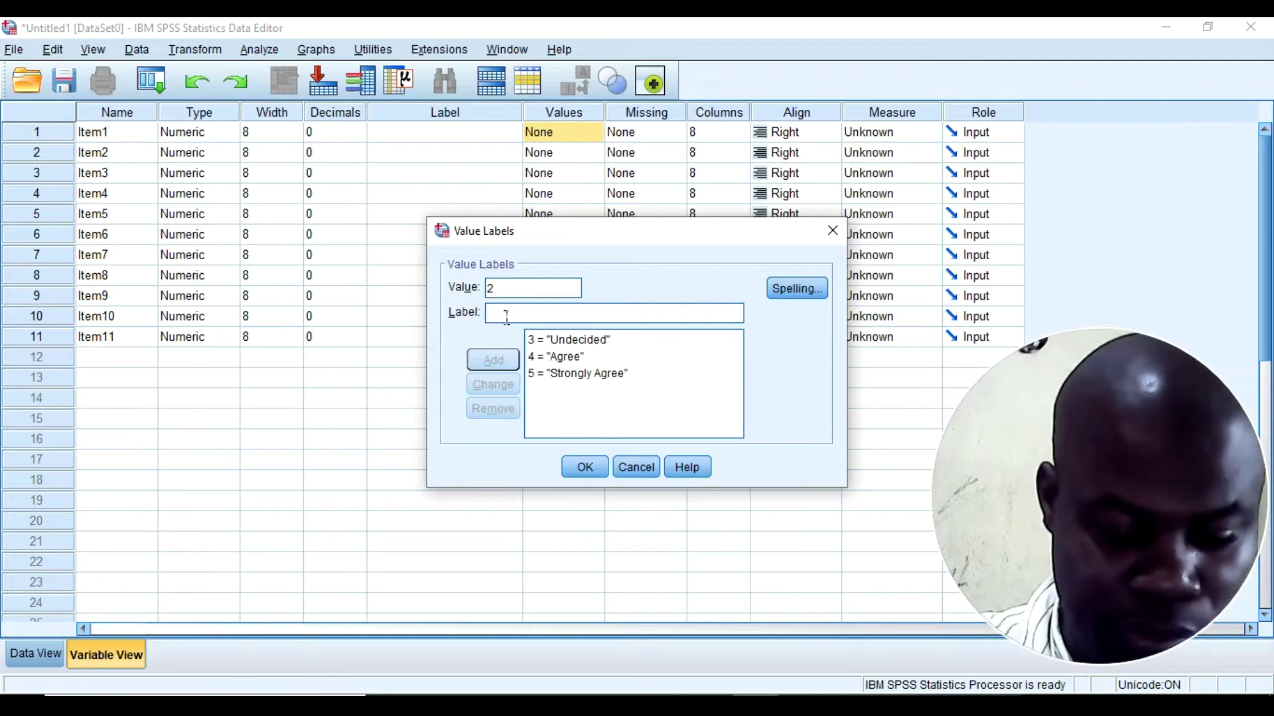
type("Disagree")
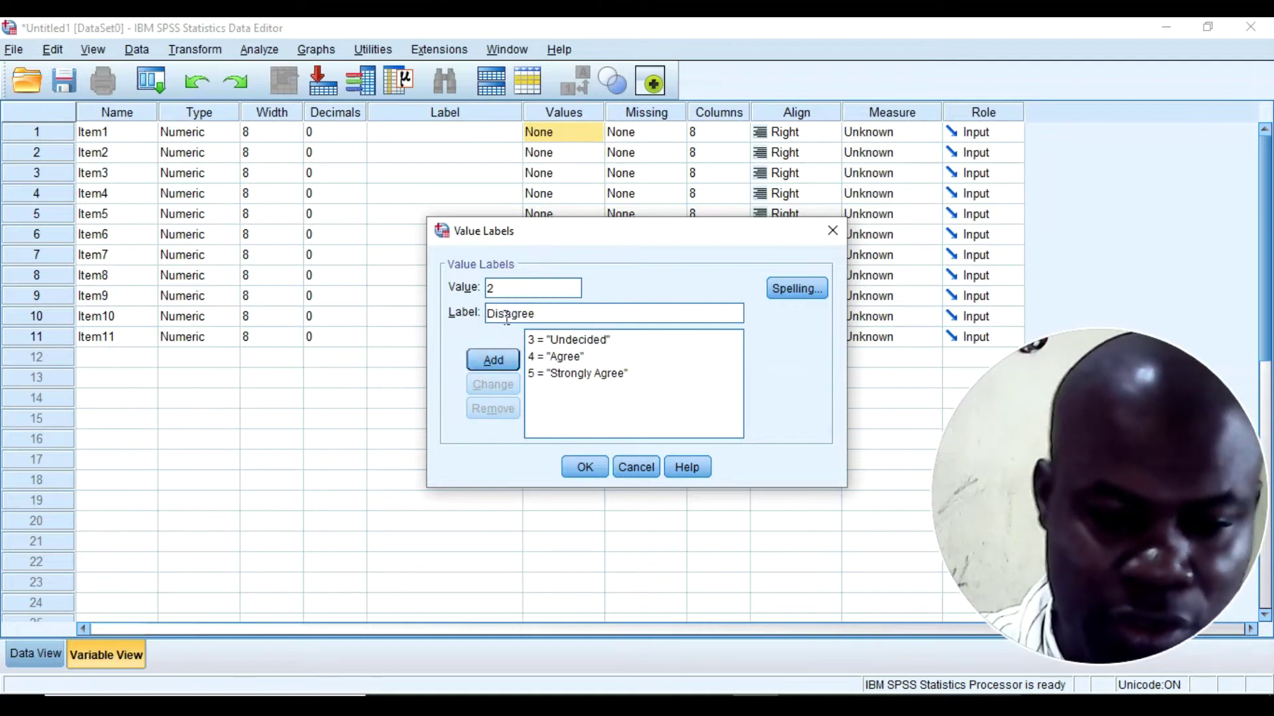
left_click(499, 362)
type("1")
left_click(509, 316)
type("Strongly")
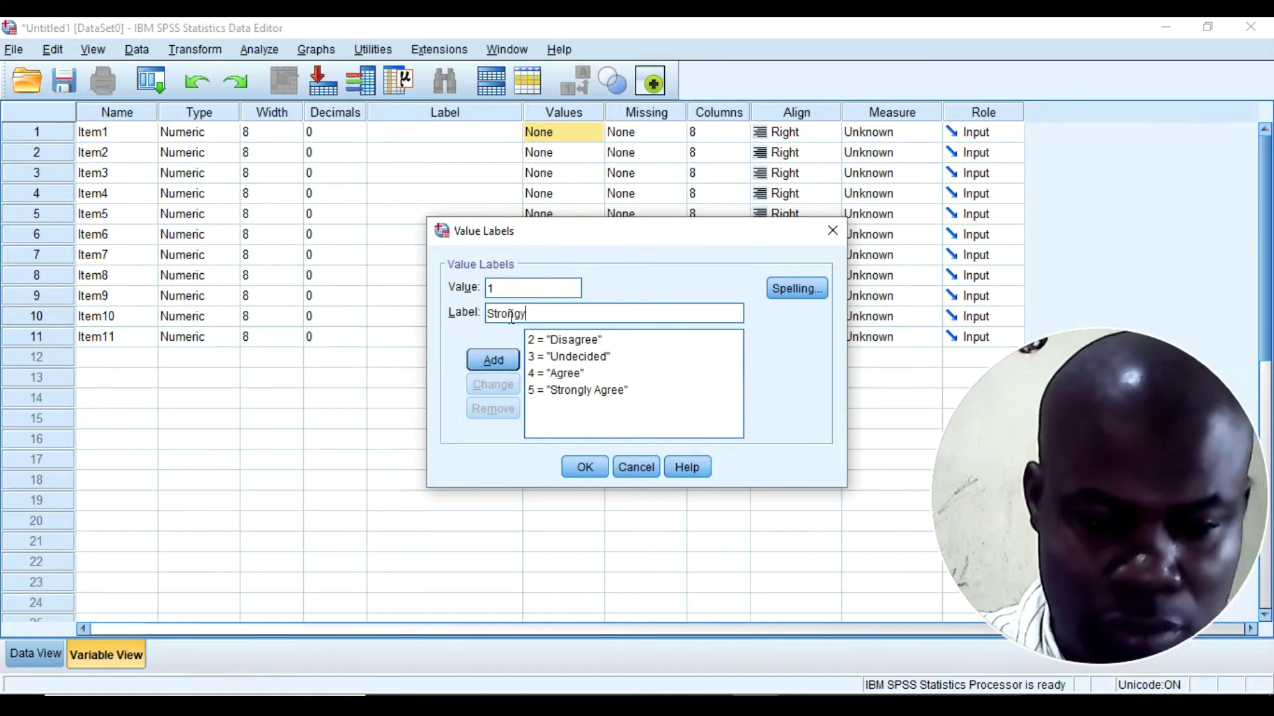
type(" Disagree")
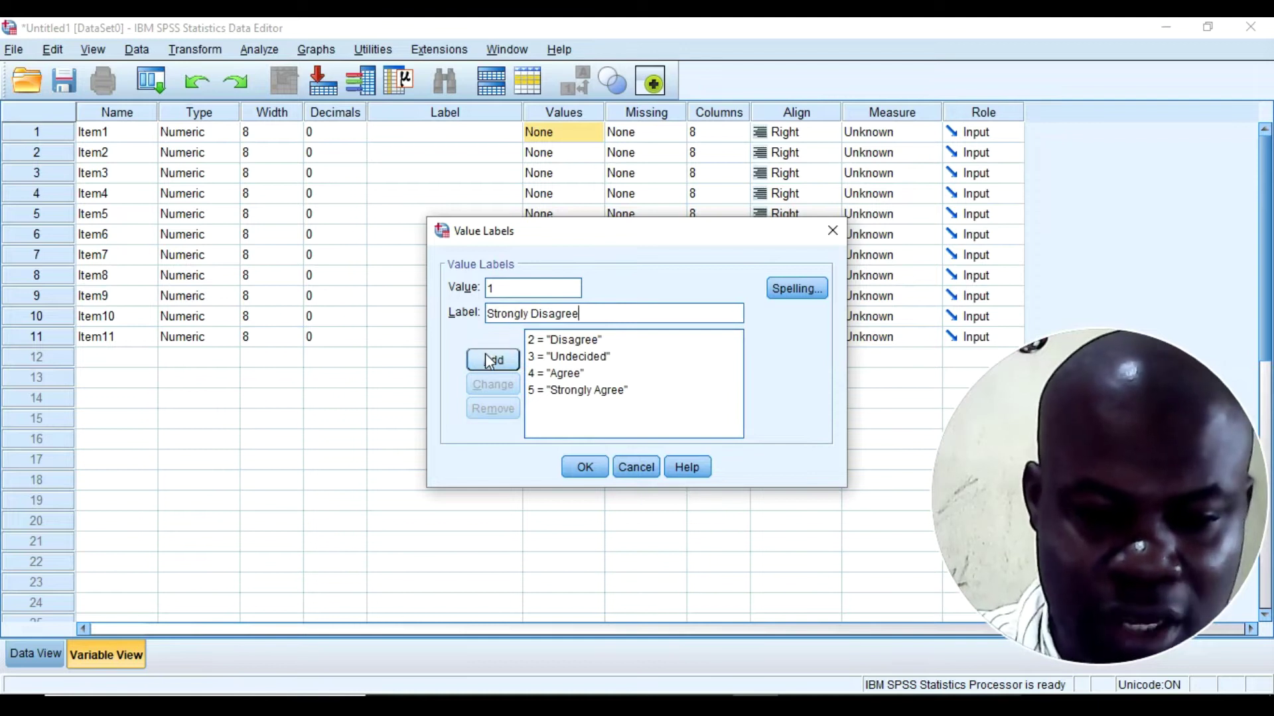
left_click(489, 362)
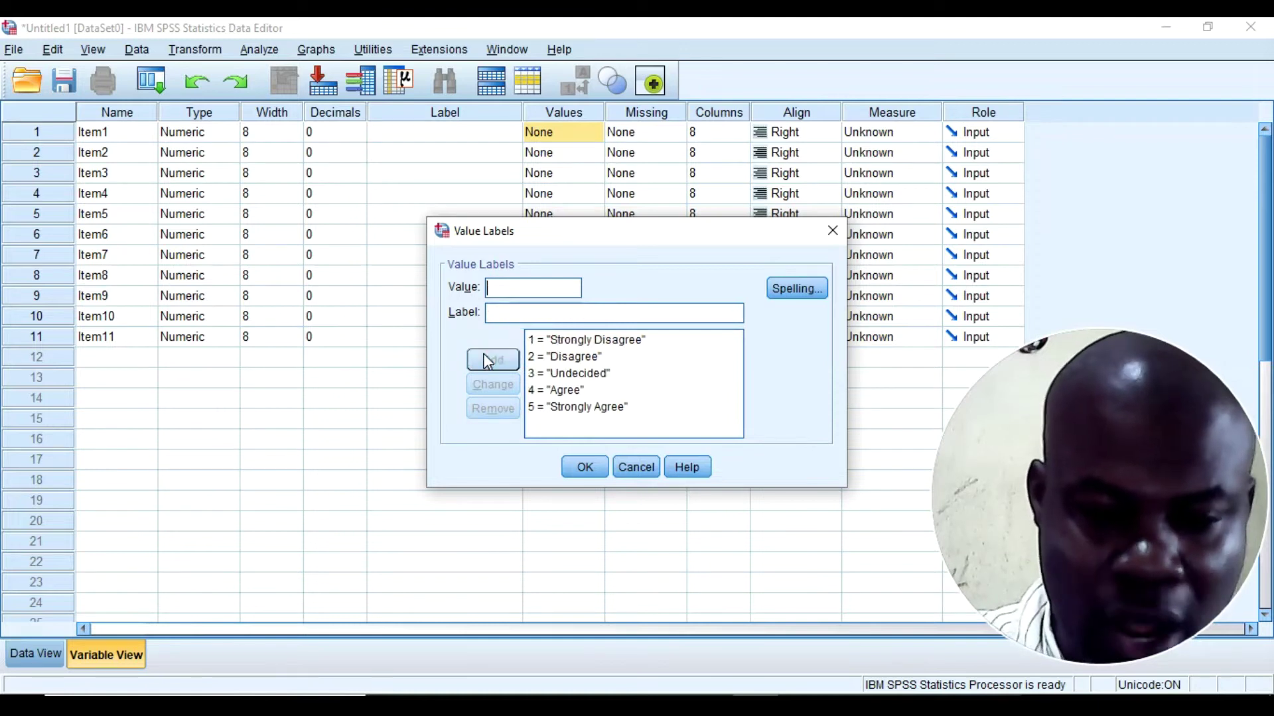
Step: Copy Item1's 1–5 value labels and paste them into Item2, Item3 and Item4
left_click(583, 469)
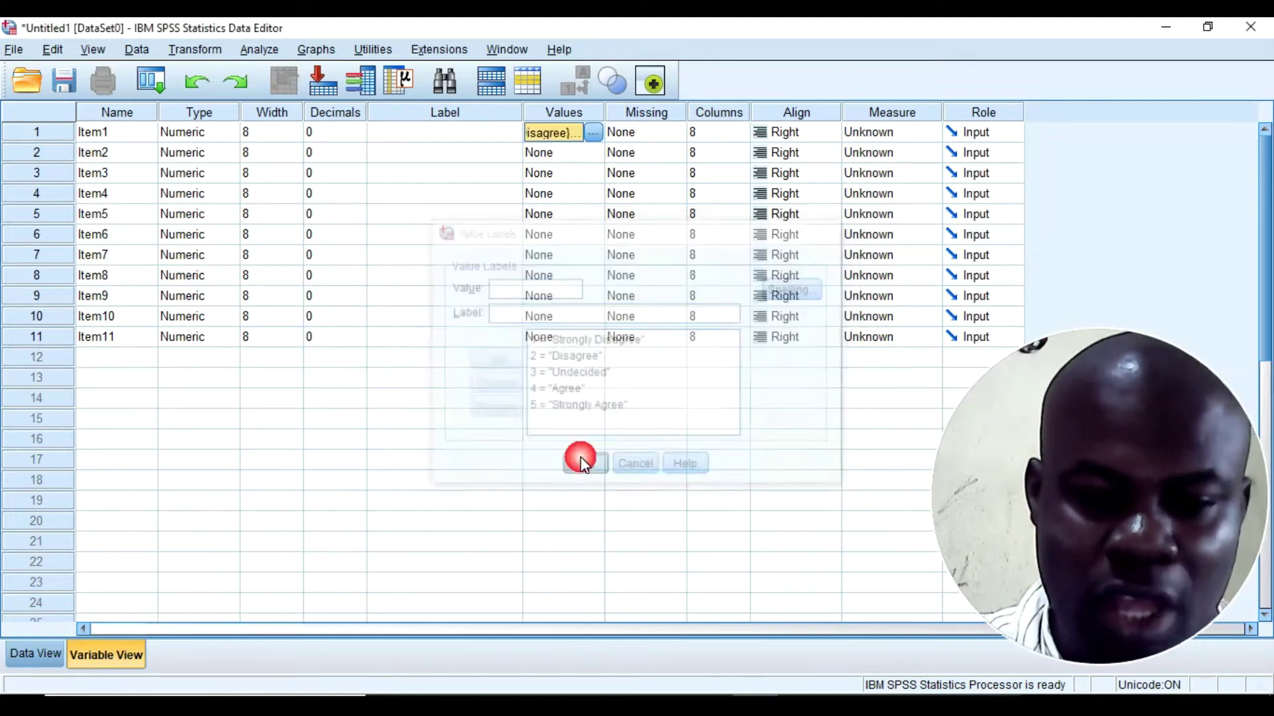
right_click(567, 133)
left_click(593, 150)
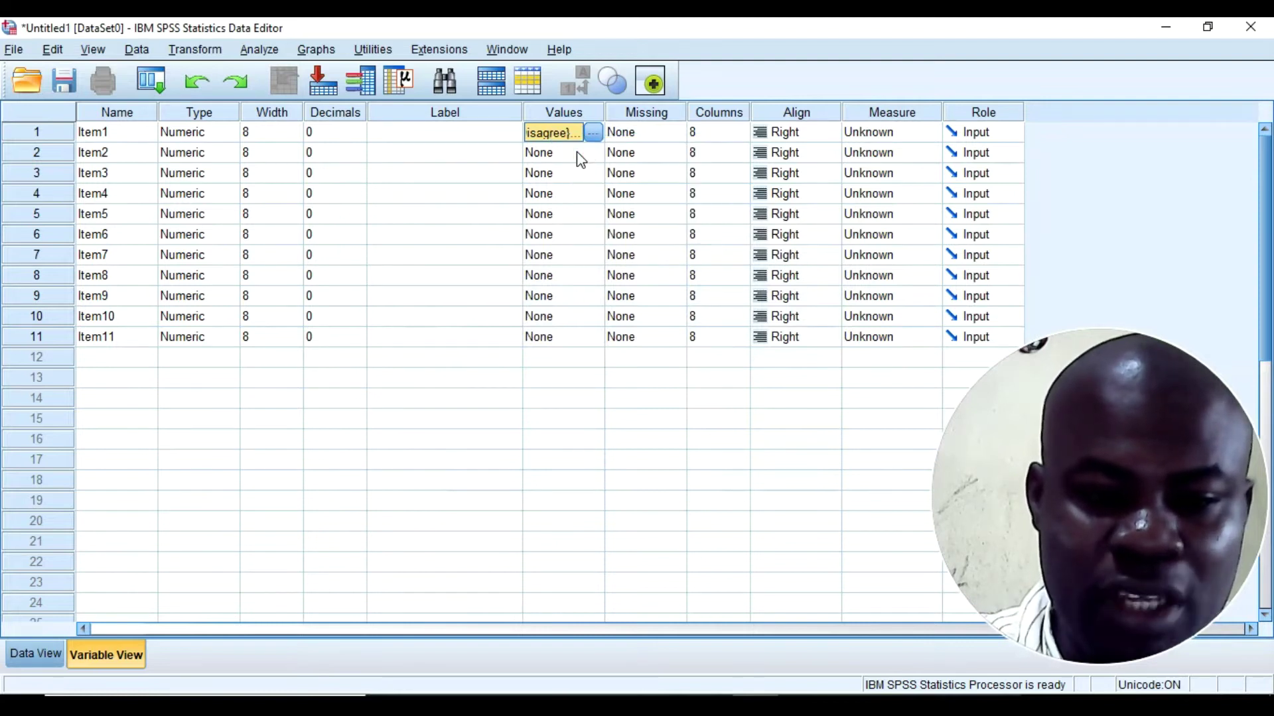
left_click(578, 155)
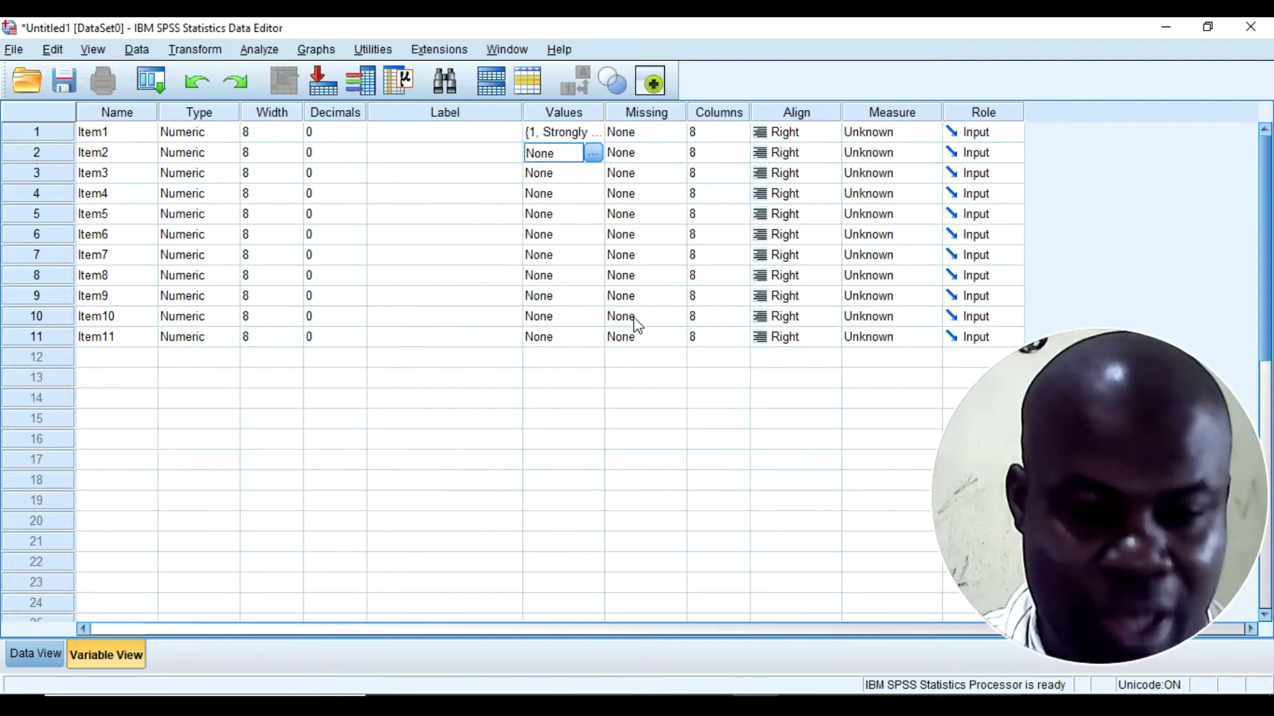
key("ctrl+v")
left_click(563, 173)
key("ctrl+v")
left_click(569, 193)
key("ctrl+v")
Step: Remove the text wrongly pasted into Item5's value labels editor and close it unchanged
double_click(585, 217)
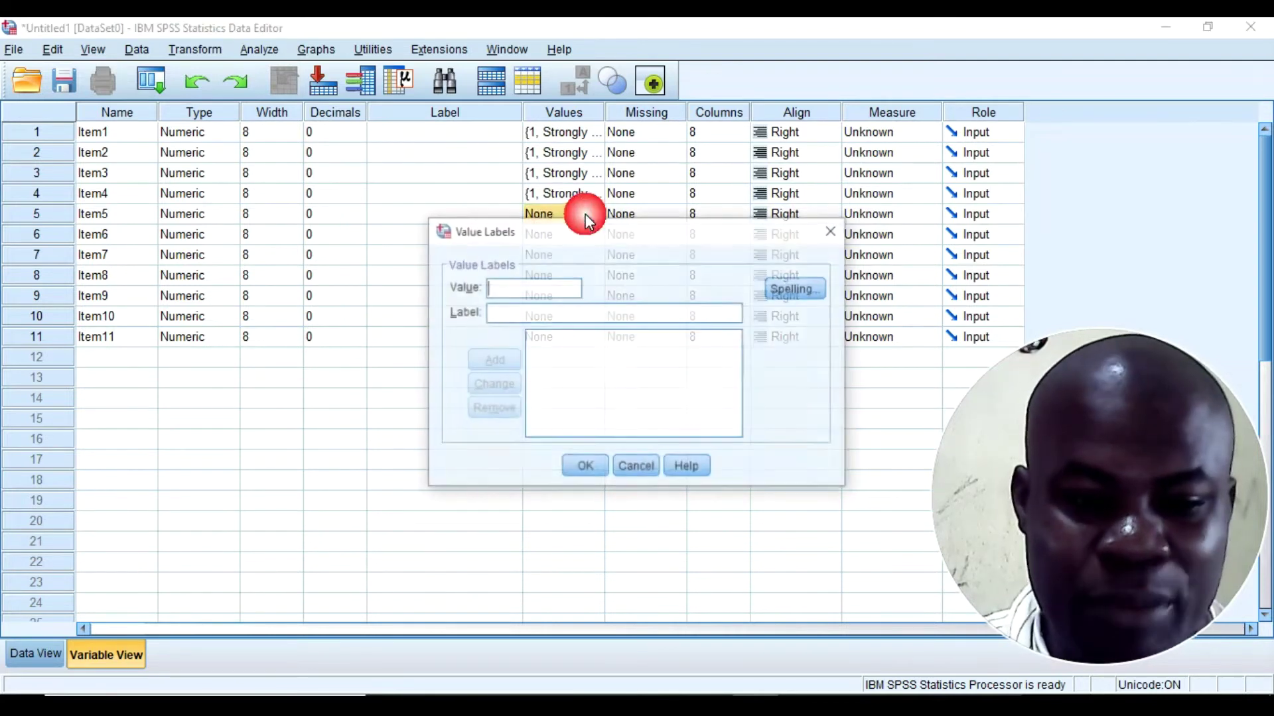
key("ctrl+v")
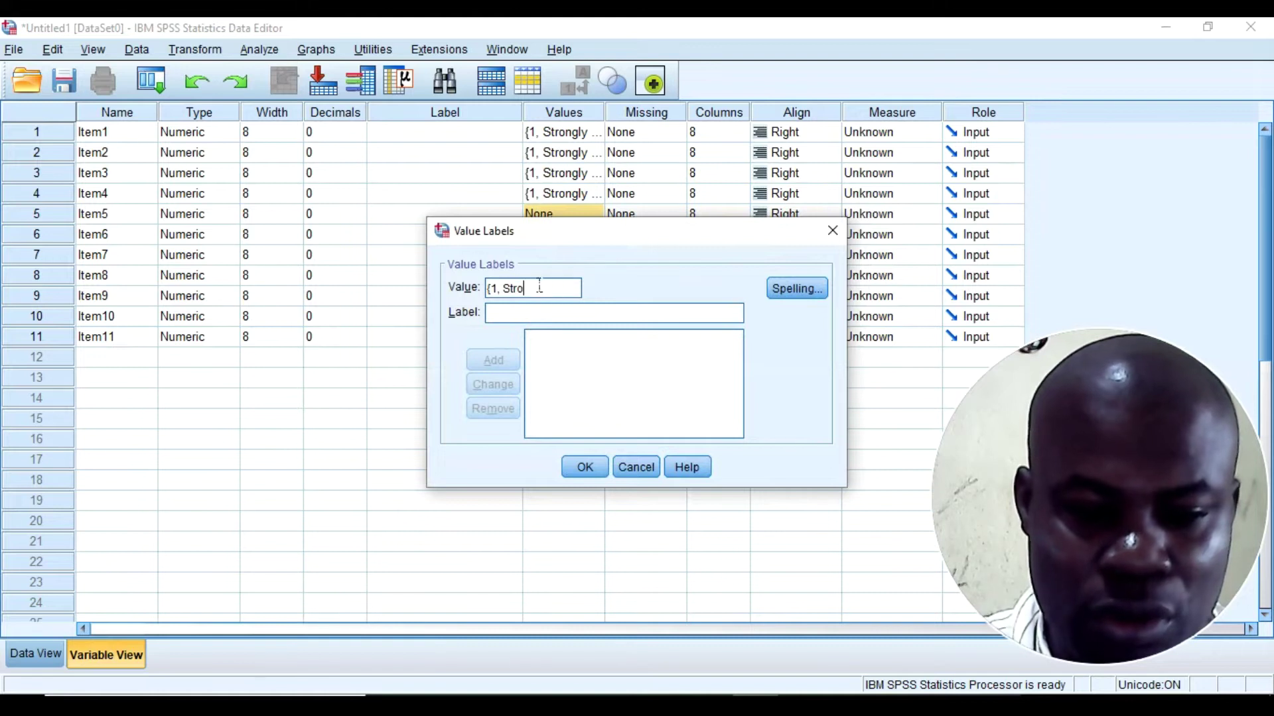
left_click_drag(525, 288, 464, 287)
key("BackSpace")
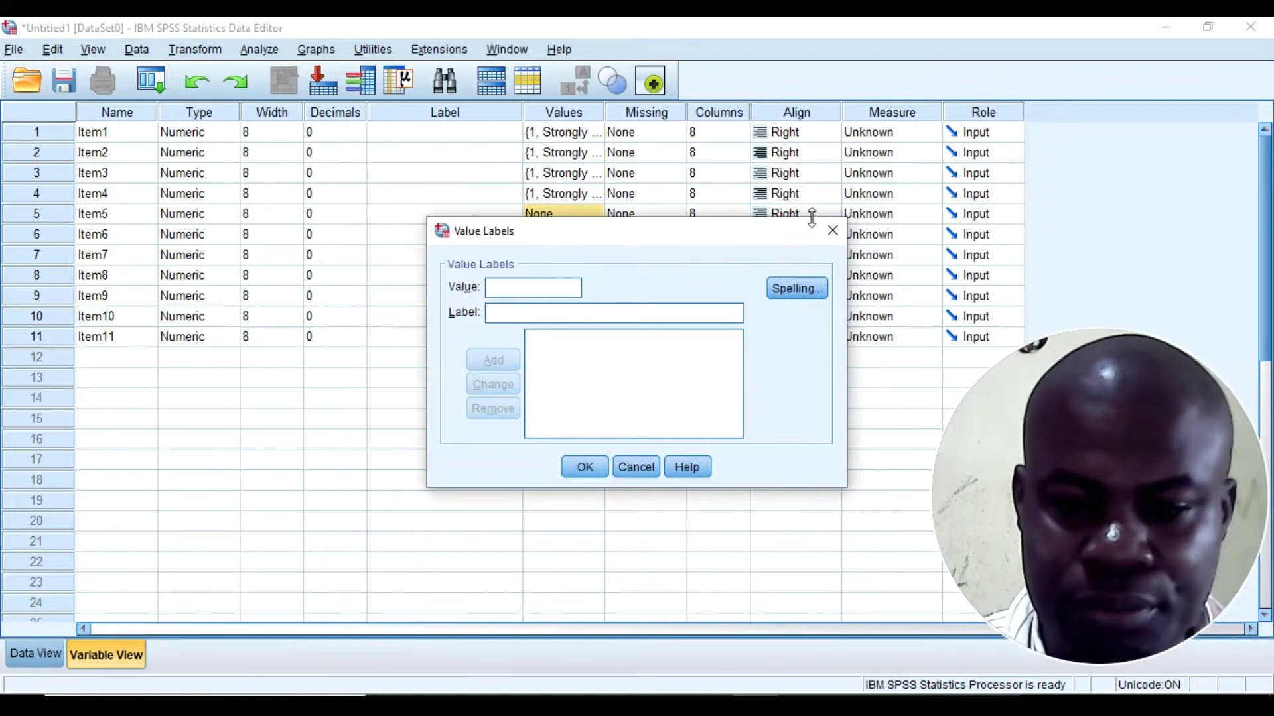
left_click(831, 230)
Step: Paste Item1's value labels into the Values cells of Item5, Item6 and Item7
right_click(570, 221)
left_click(577, 247)
left_click(539, 234)
right_click(546, 236)
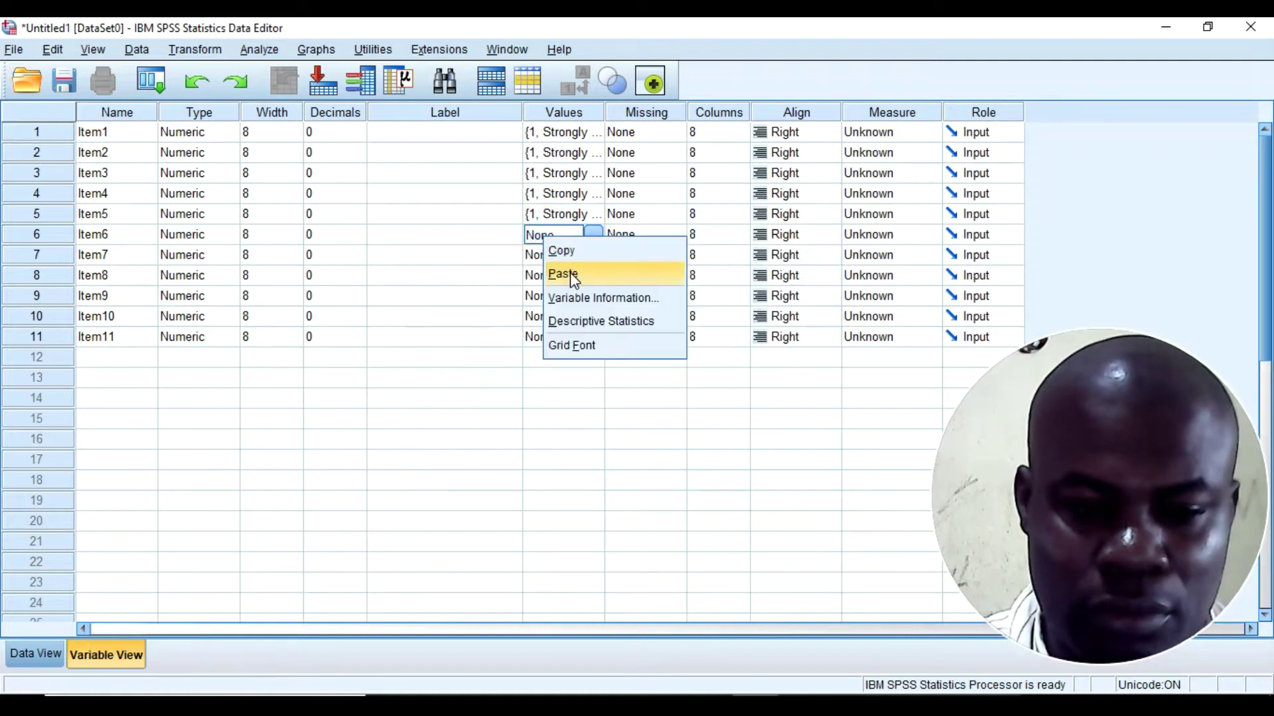
left_click(571, 272)
right_click(562, 256)
left_click(579, 292)
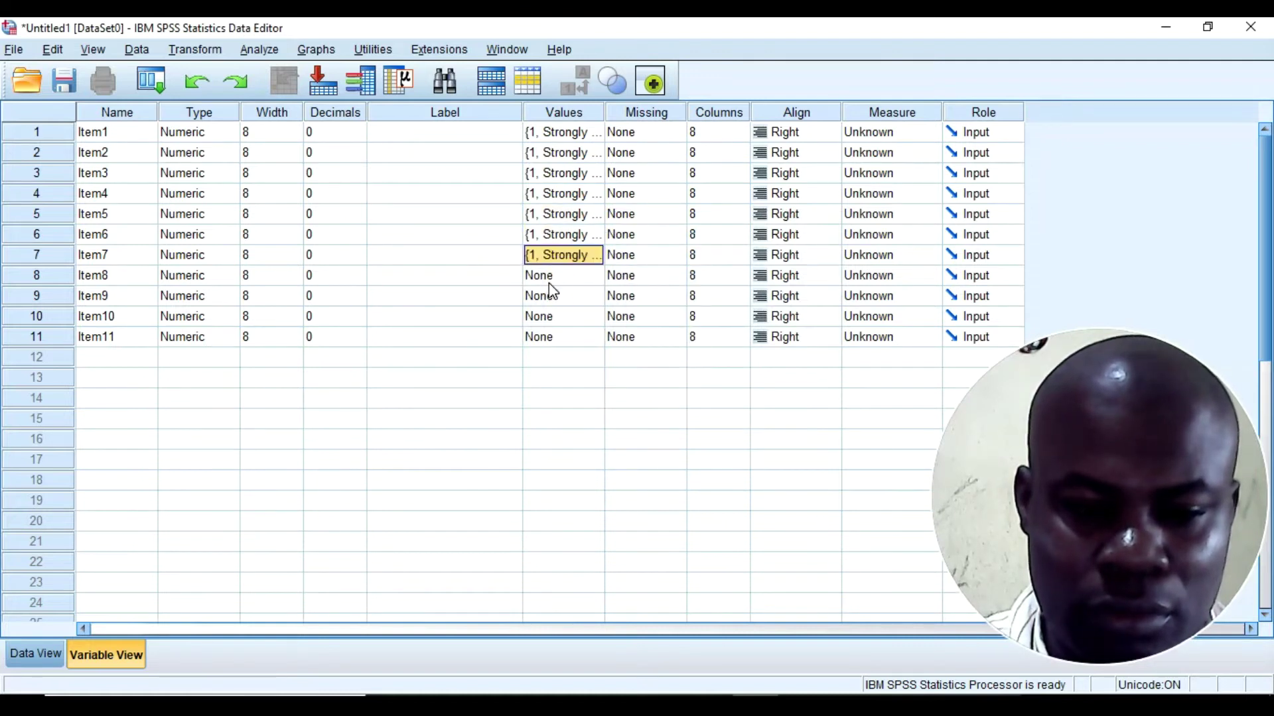
Step: Paste the same value labels into Item8, Item9, Item10 and Item11
left_click(548, 275)
right_click(552, 282)
left_click(564, 313)
right_click(560, 302)
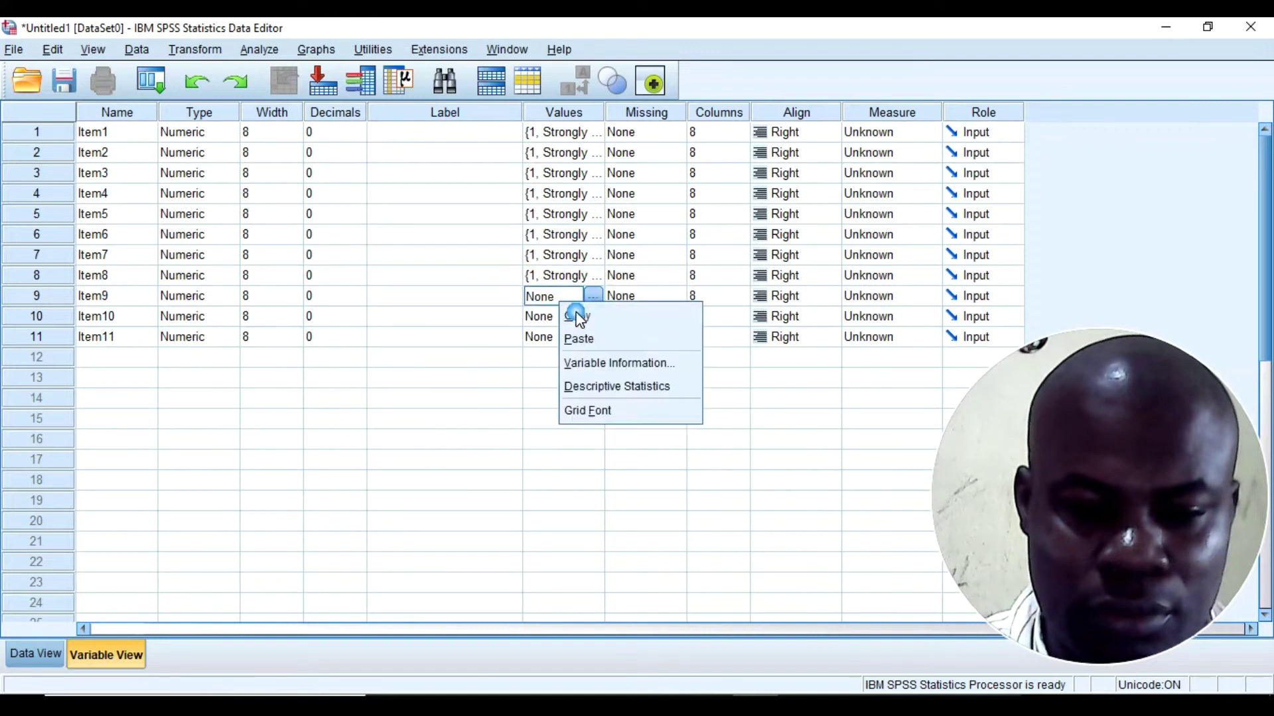
left_click(577, 335)
left_click(555, 315)
right_click(557, 321)
left_click(569, 350)
left_click(558, 341)
right_click(558, 341)
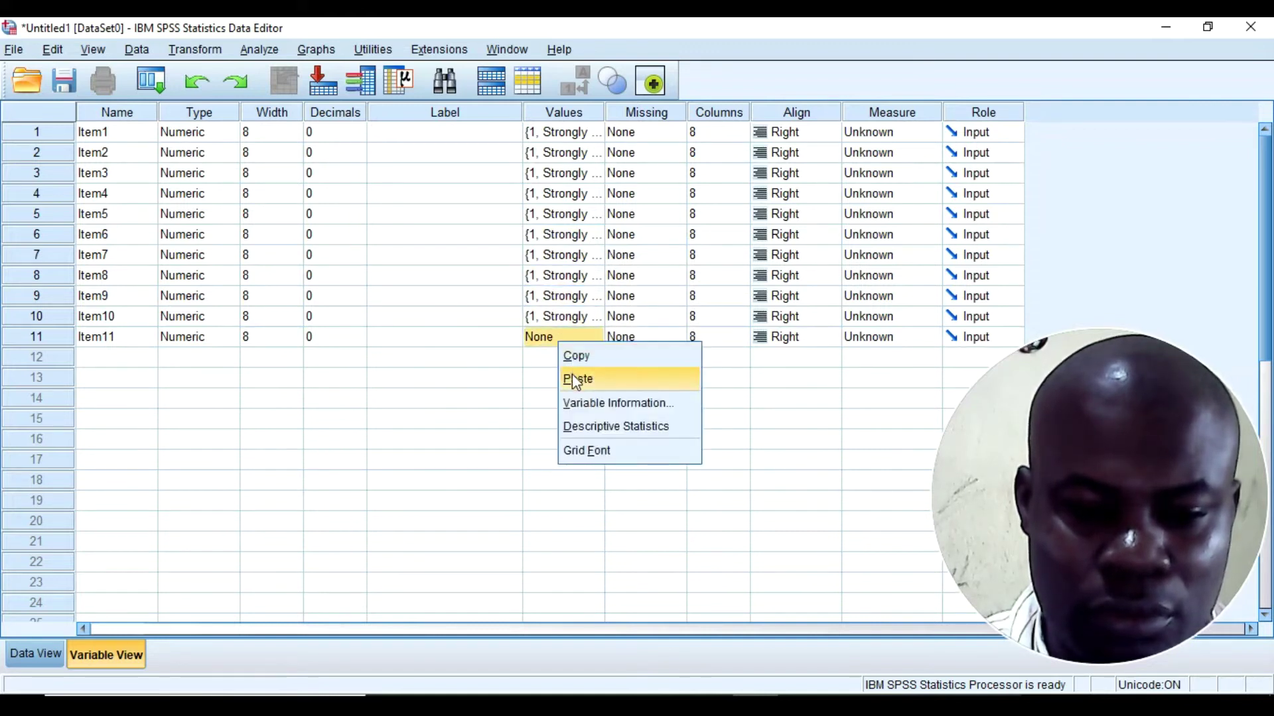
left_click(575, 378)
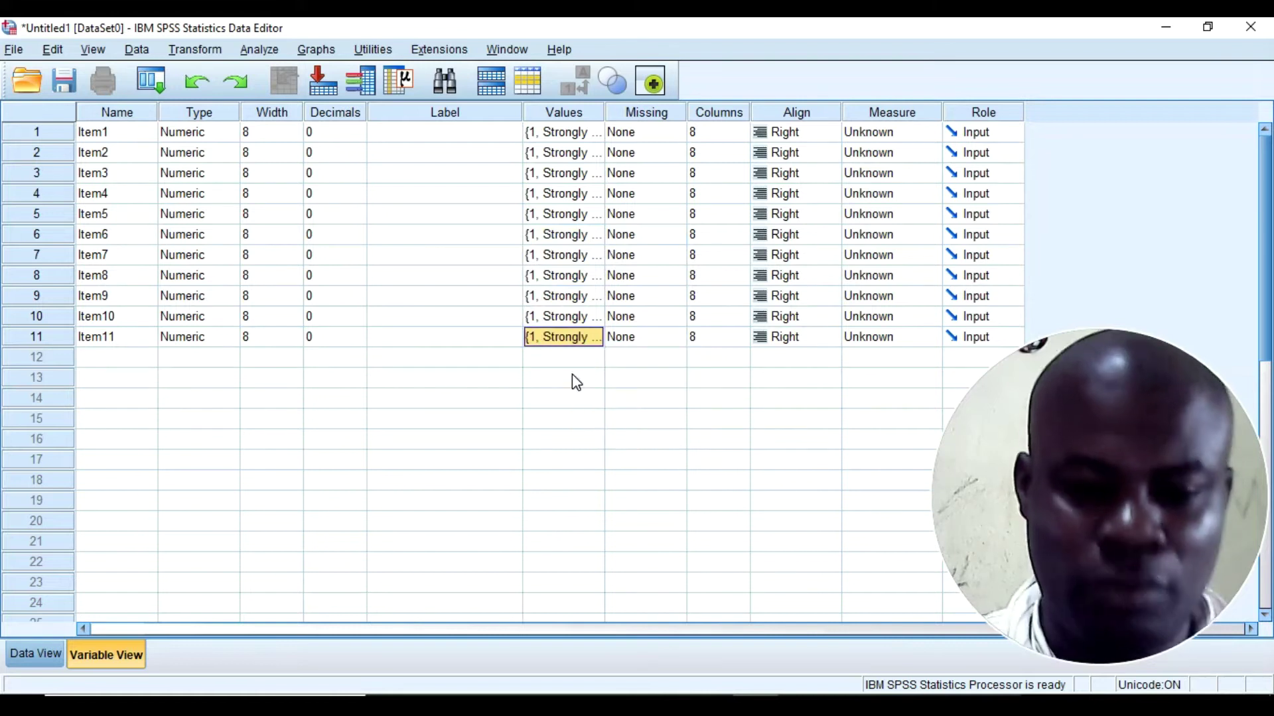
Step: Save the dataset as 'Tutorial data' in the Desktop > My YouTube folder
left_click(65, 83)
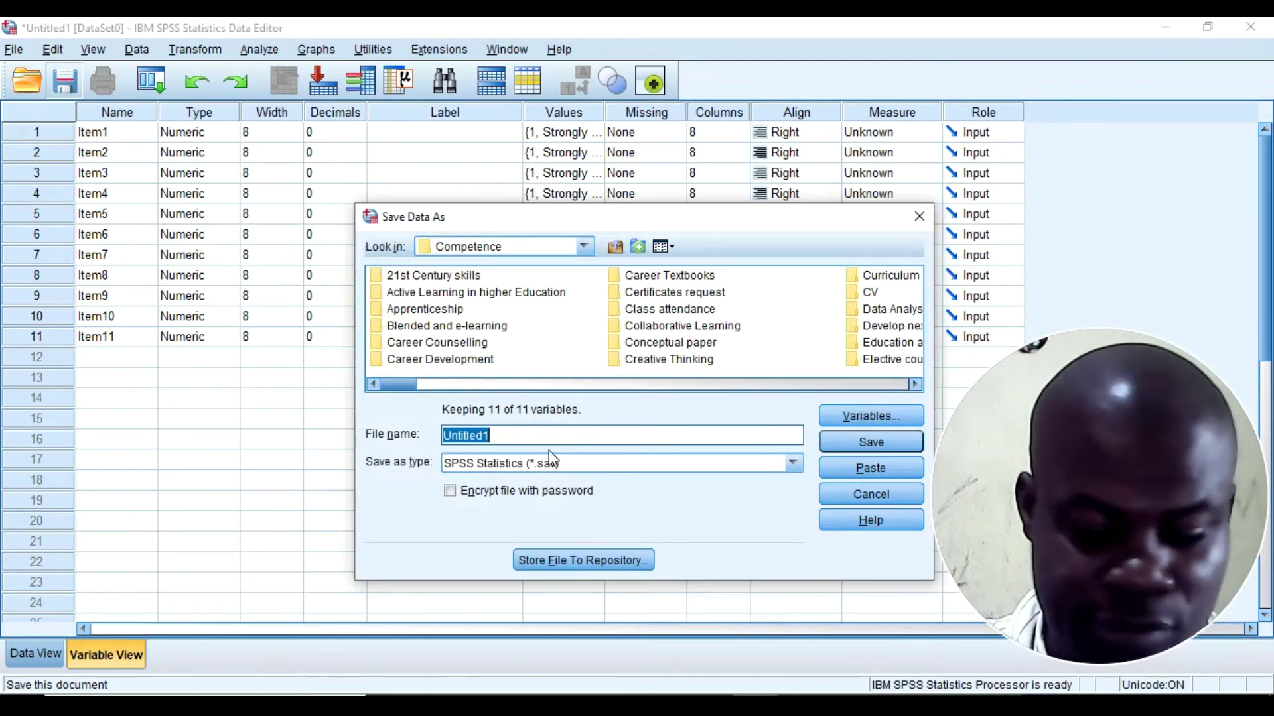
type("Tut")
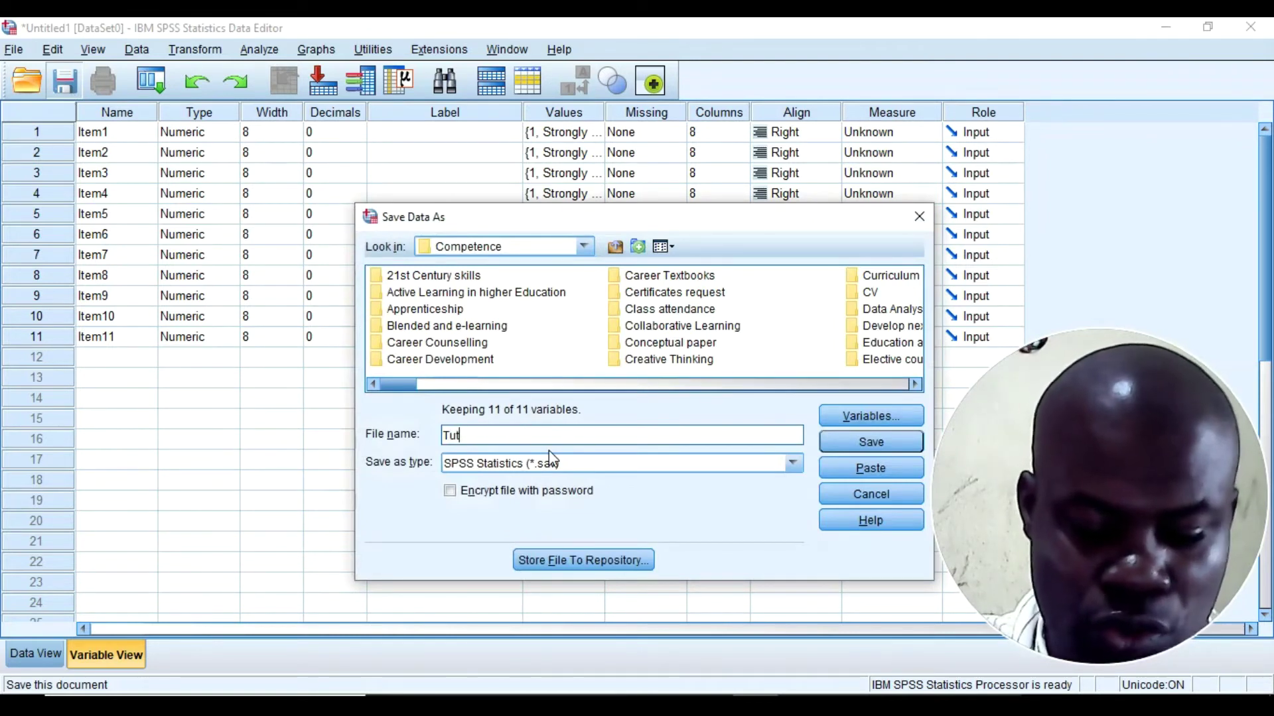
type("orial dat")
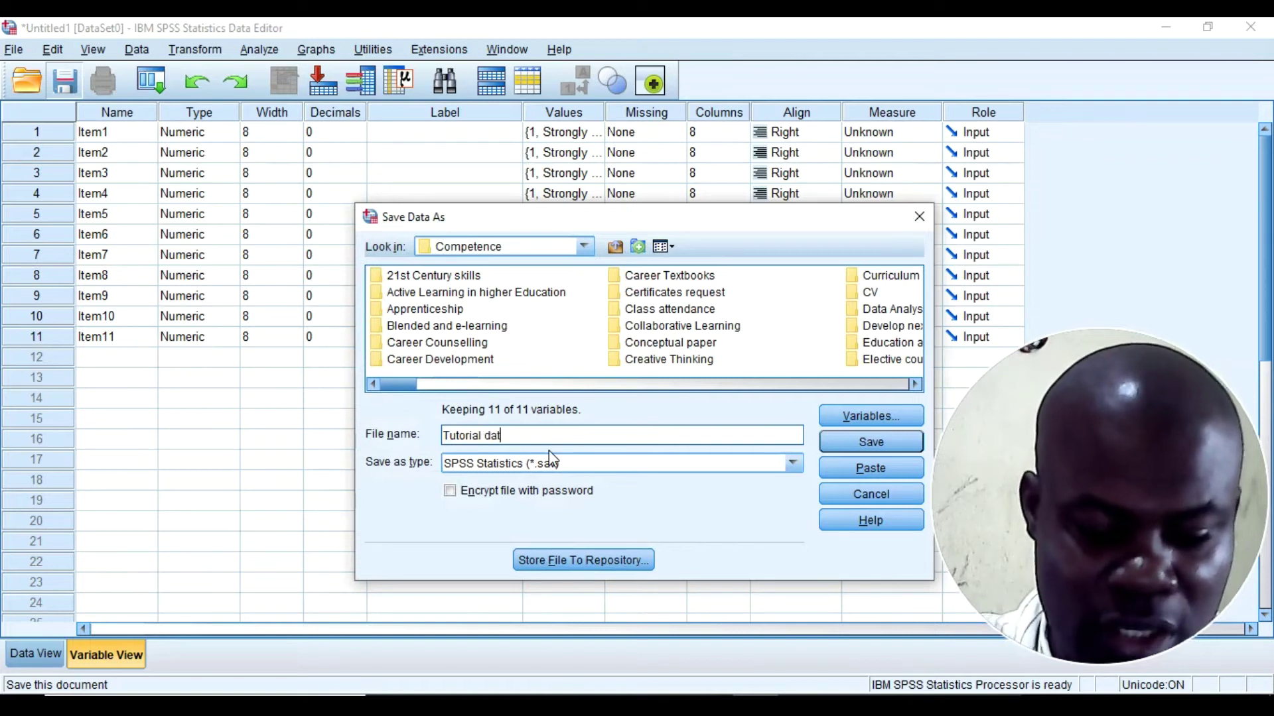
type("a")
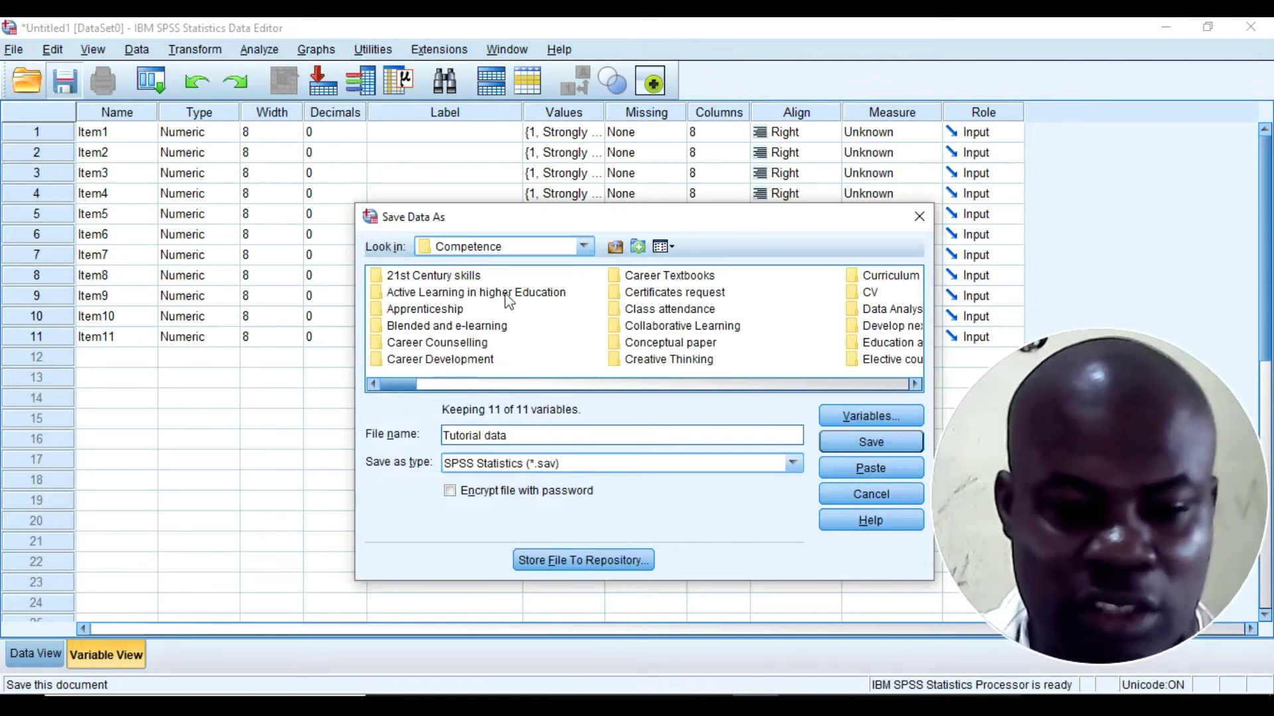
left_click(584, 247)
scroll(531, 338, "up", 2)
scroll(516, 332, "up", 2)
left_click(534, 312)
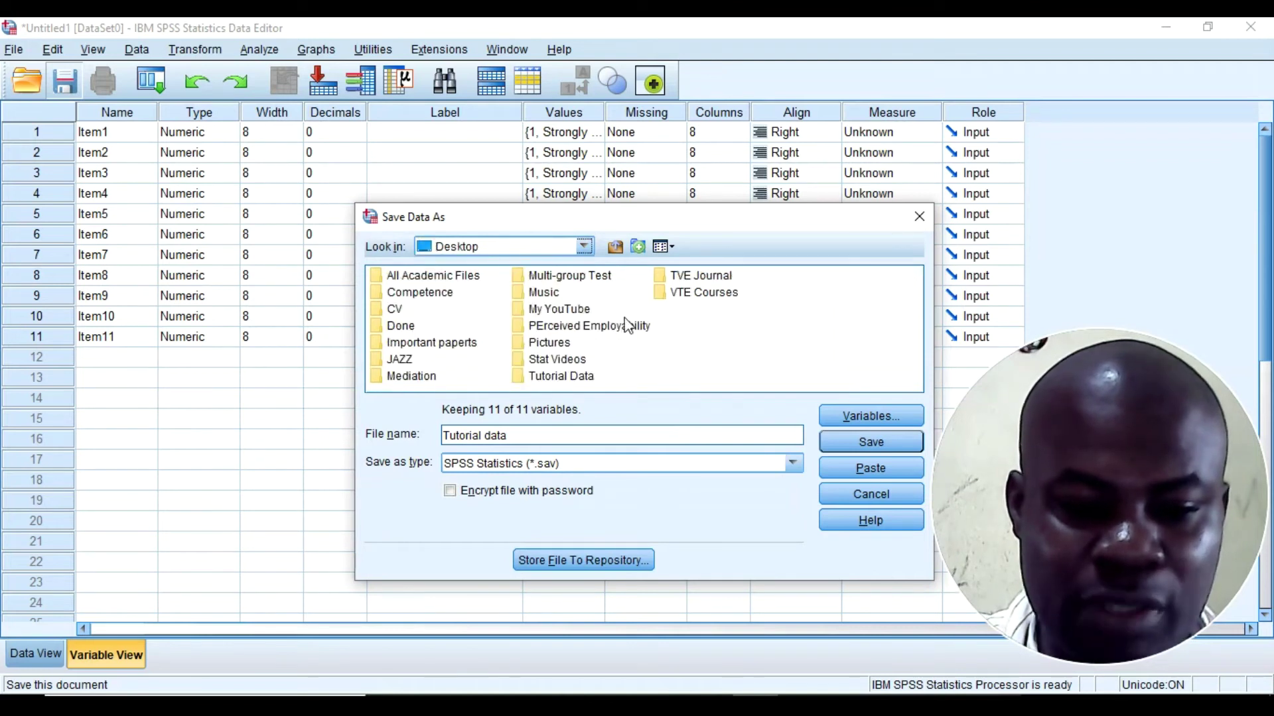
double_click(570, 302)
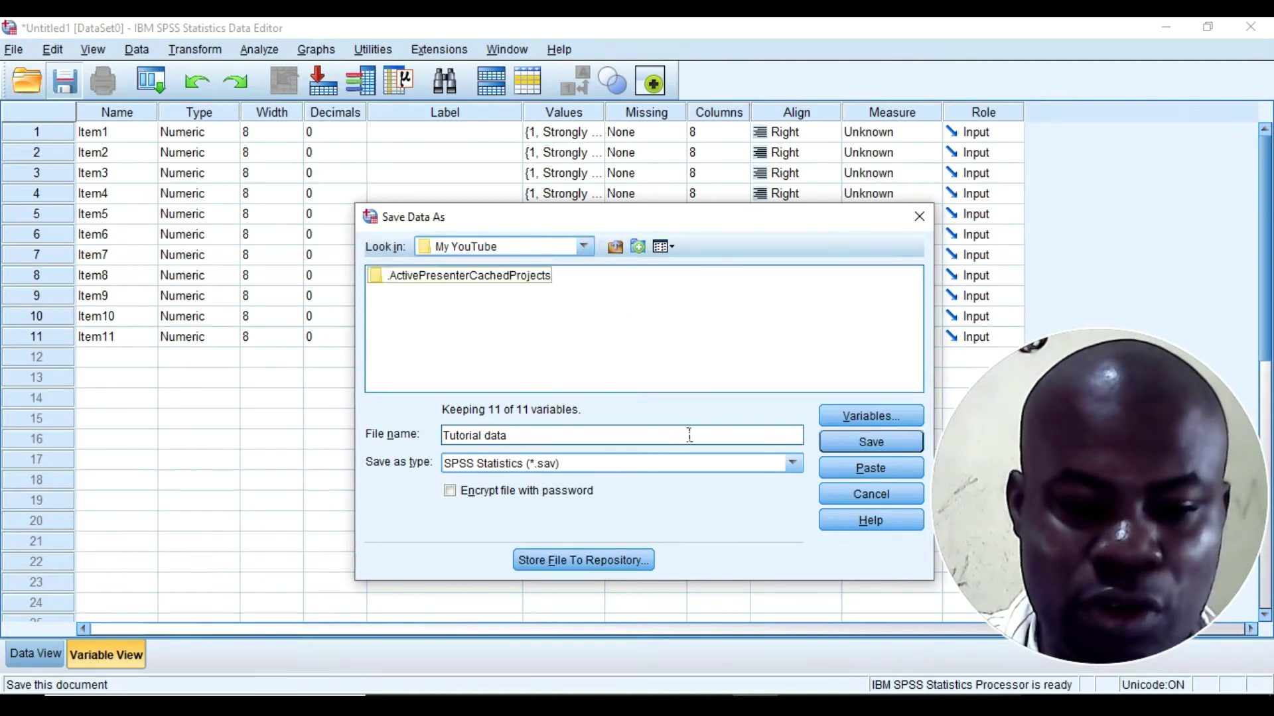
left_click(865, 443)
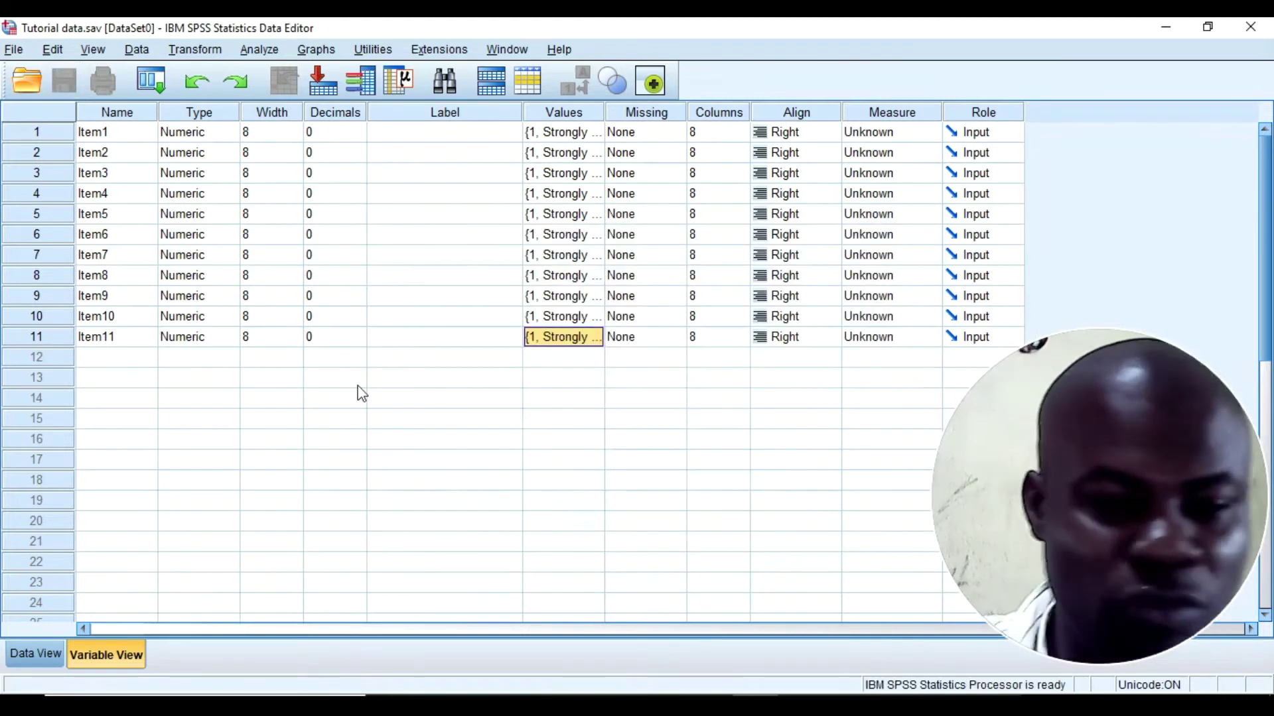
Step: Paste questionnaire item 1's statement from Word as Item1's label, then select item 2's text
left_click(423, 132)
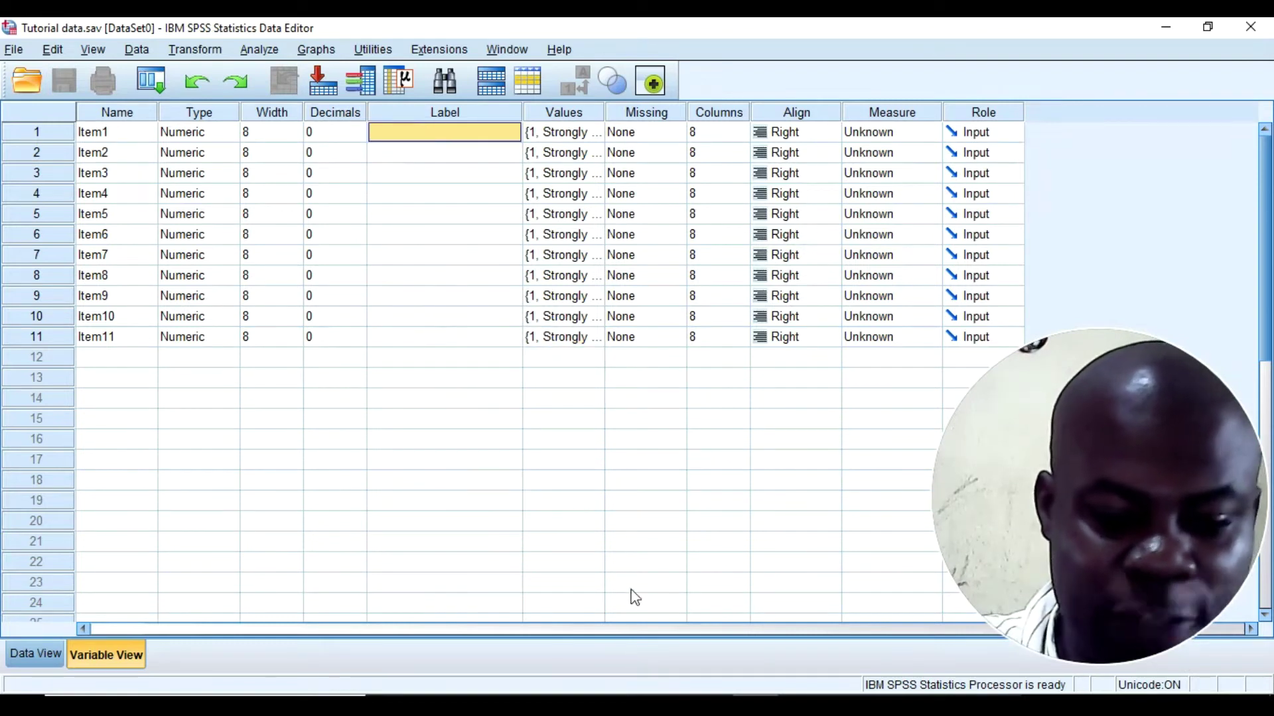
left_click(636, 706)
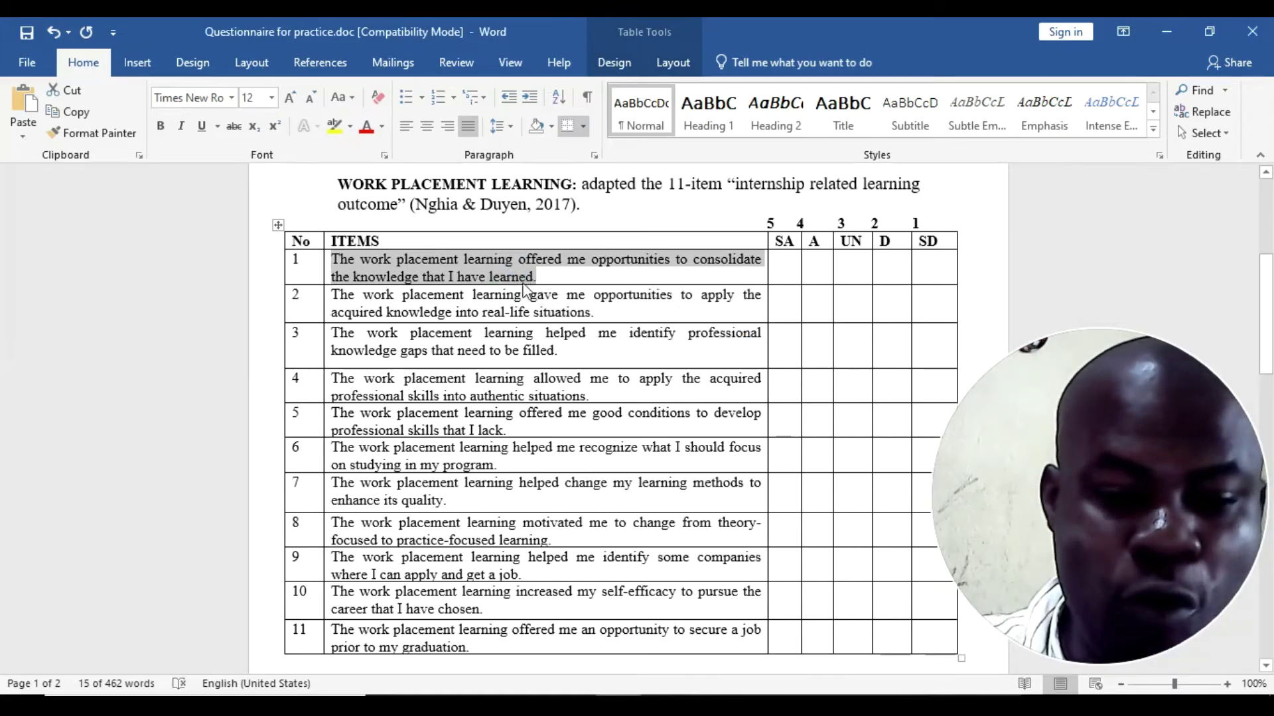
right_click(401, 265)
left_click(443, 302)
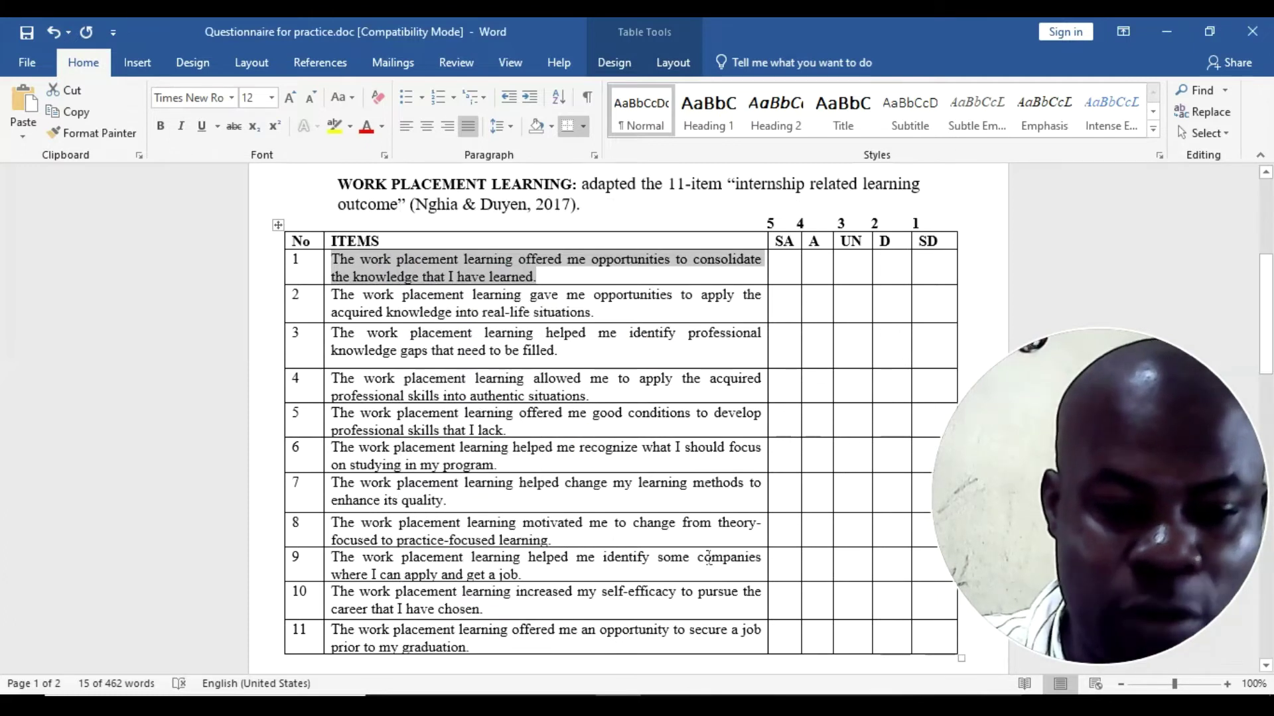
left_click(685, 607)
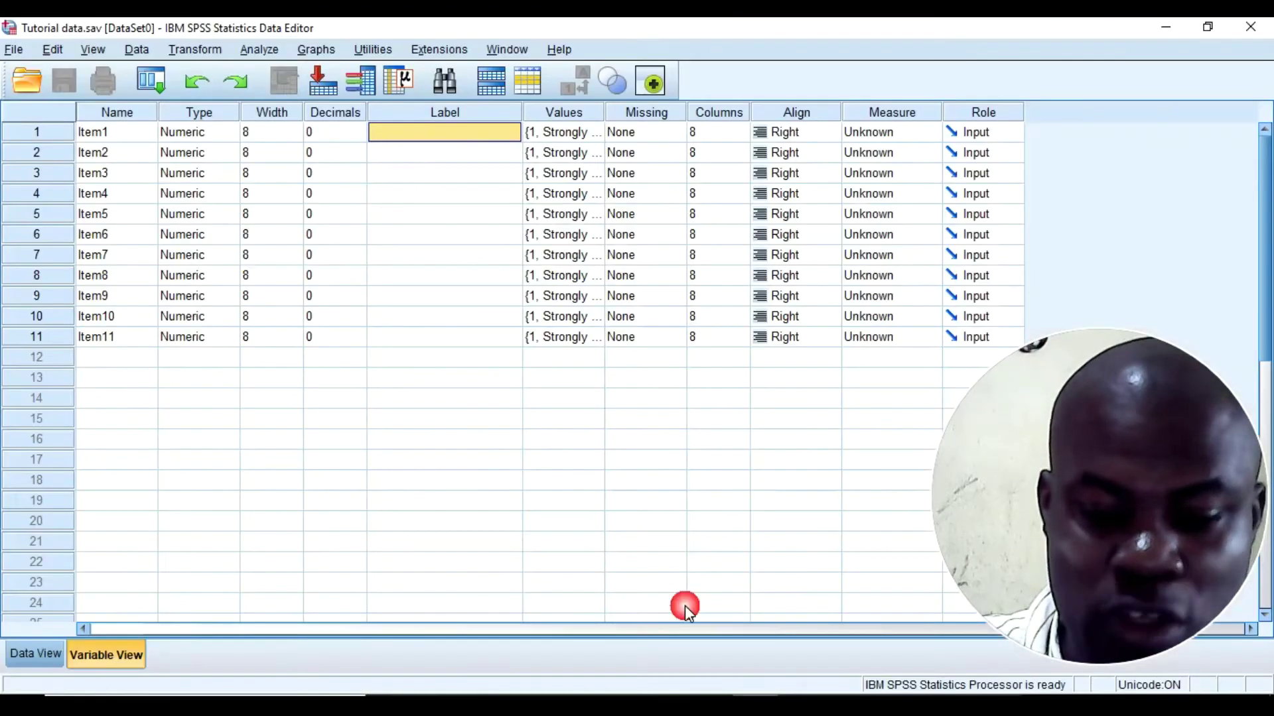
left_click(428, 132)
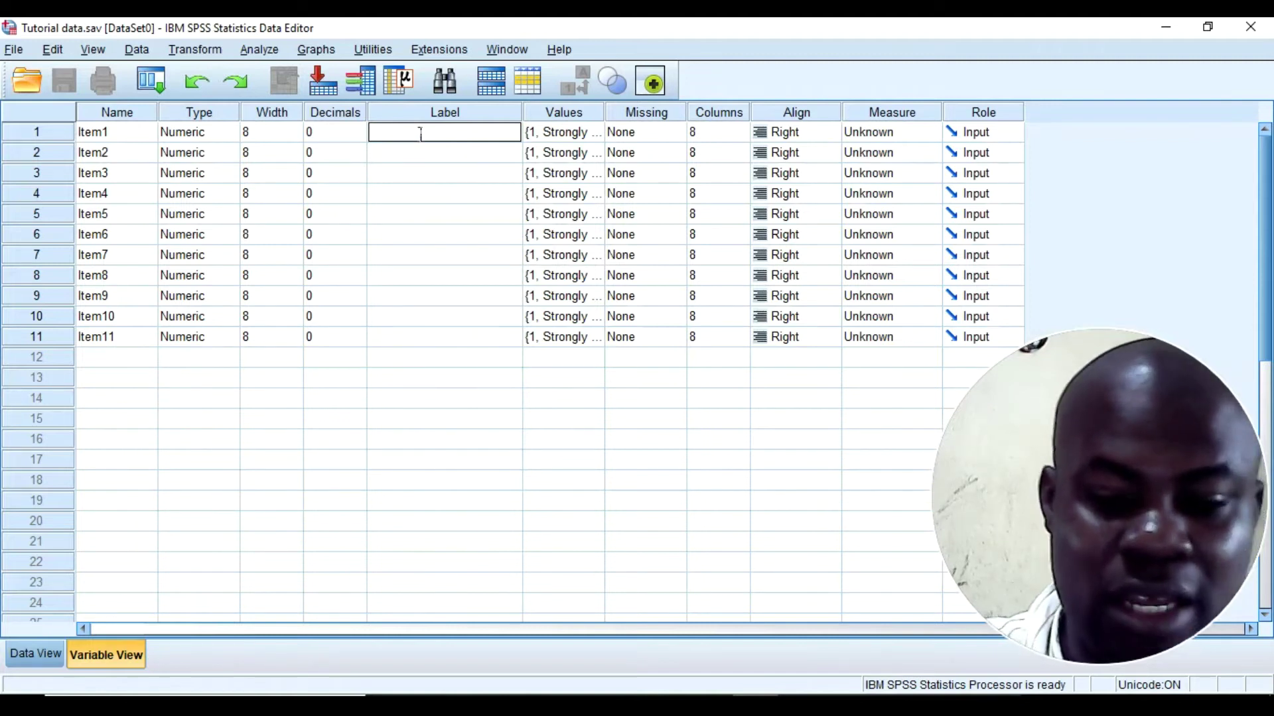
right_click(421, 134)
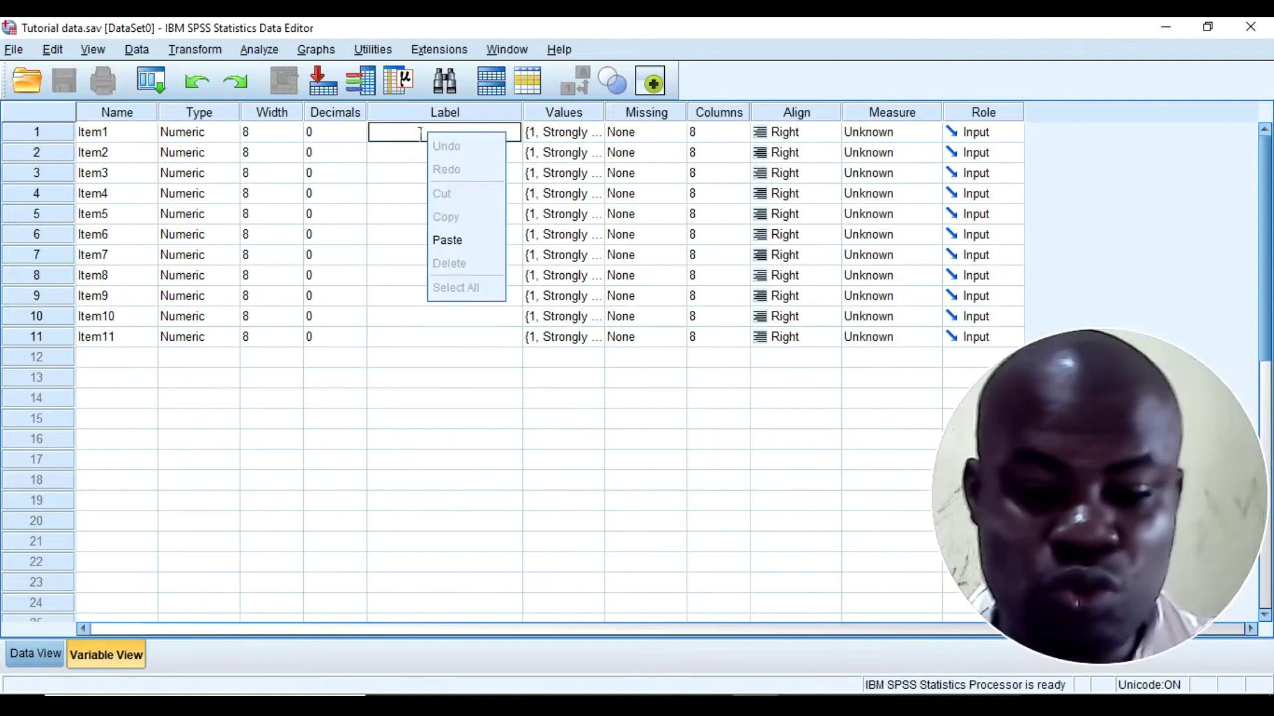
left_click(440, 245)
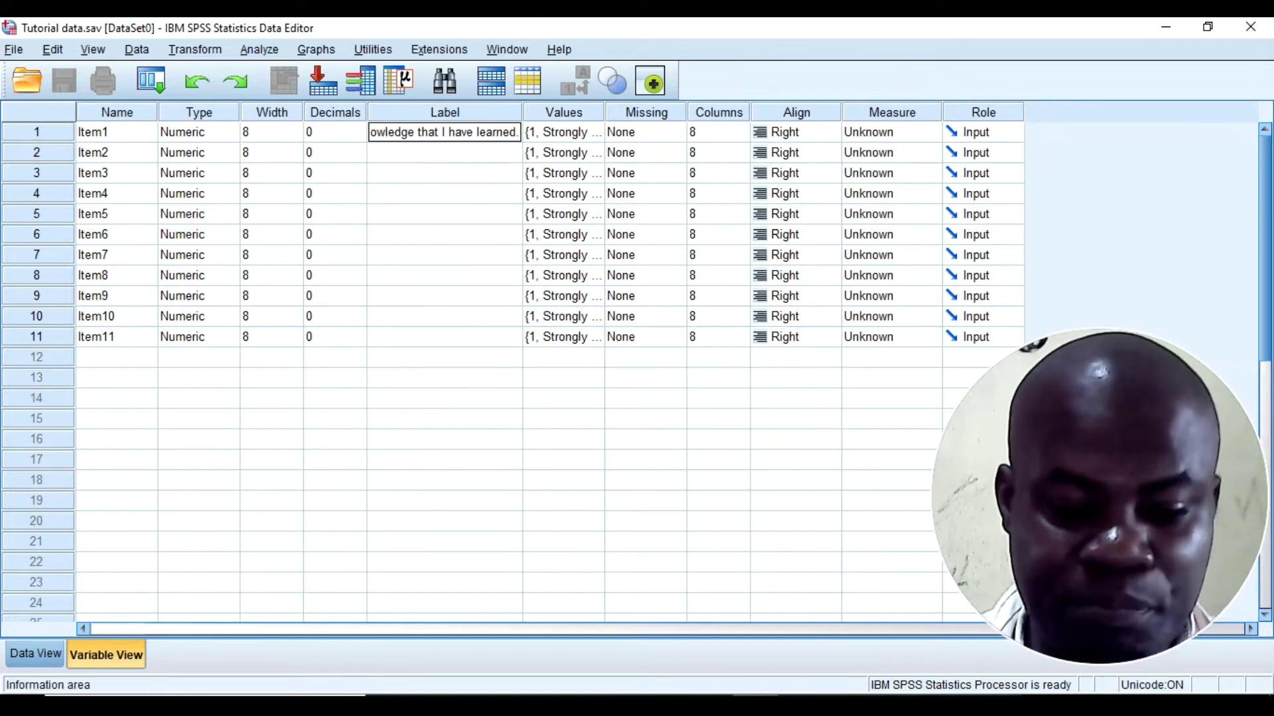
key("alt+Tab")
mouse_move(595, 312)
left_mouse_down()
mouse_move(415, 326)
mouse_move(333, 297)
mouse_move(587, 315)
left_mouse_up()
Step: Copy questionnaire item 2's statement and paste it as Item2's label
left_click(360, 312)
right_click(532, 296)
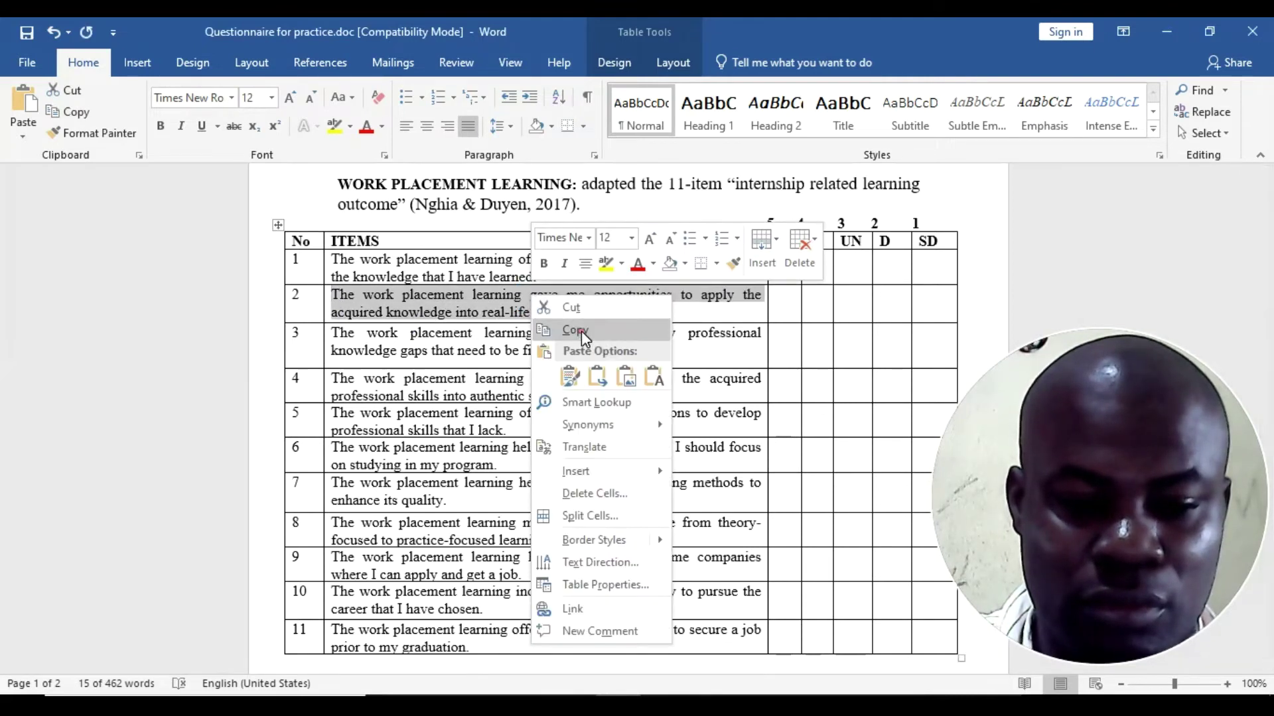
left_click(576, 334)
left_click(698, 633)
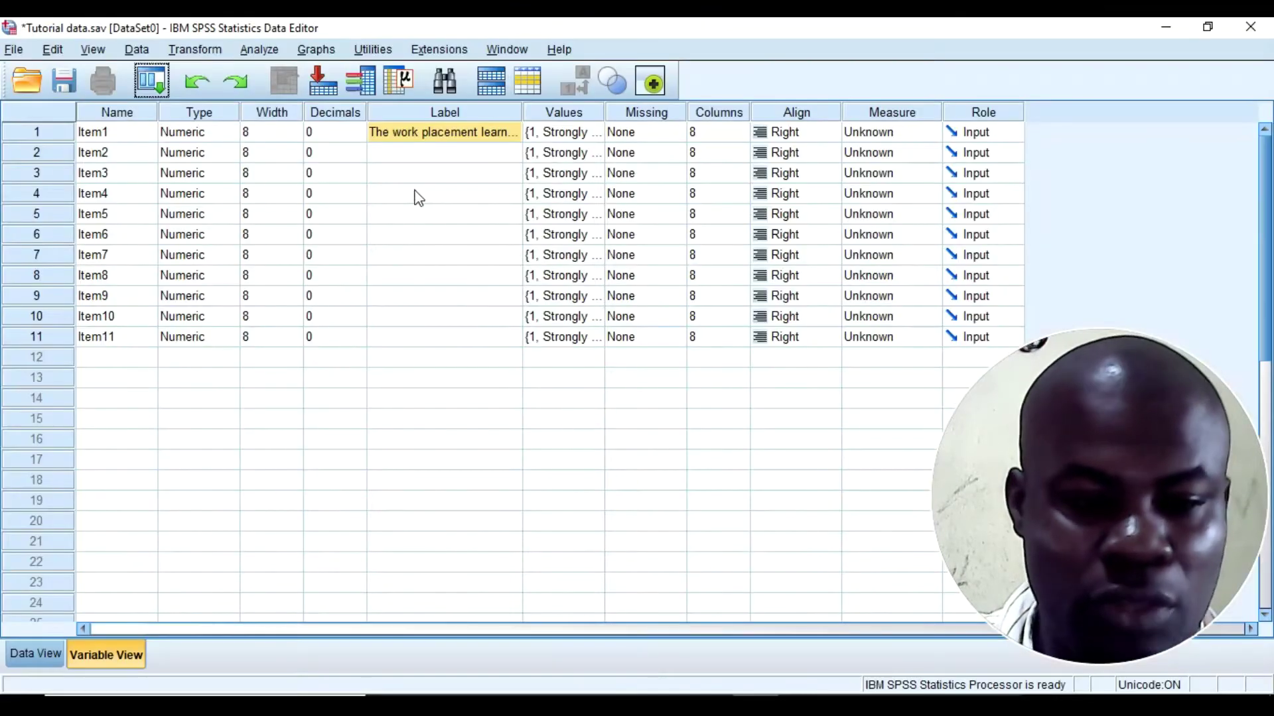
double_click(442, 156)
right_click(440, 158)
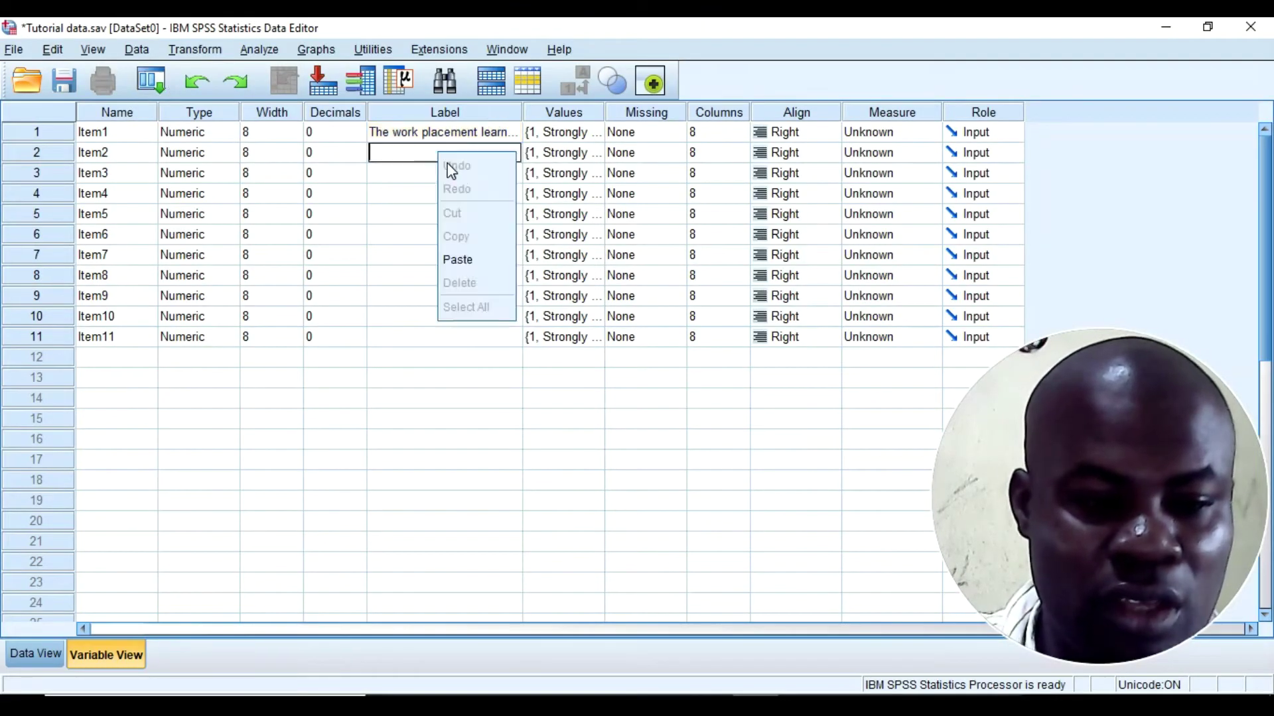
left_click(476, 262)
Step: Label Item3 and Item4 with questionnaire statements 3 and 4
key("alt+Tab")
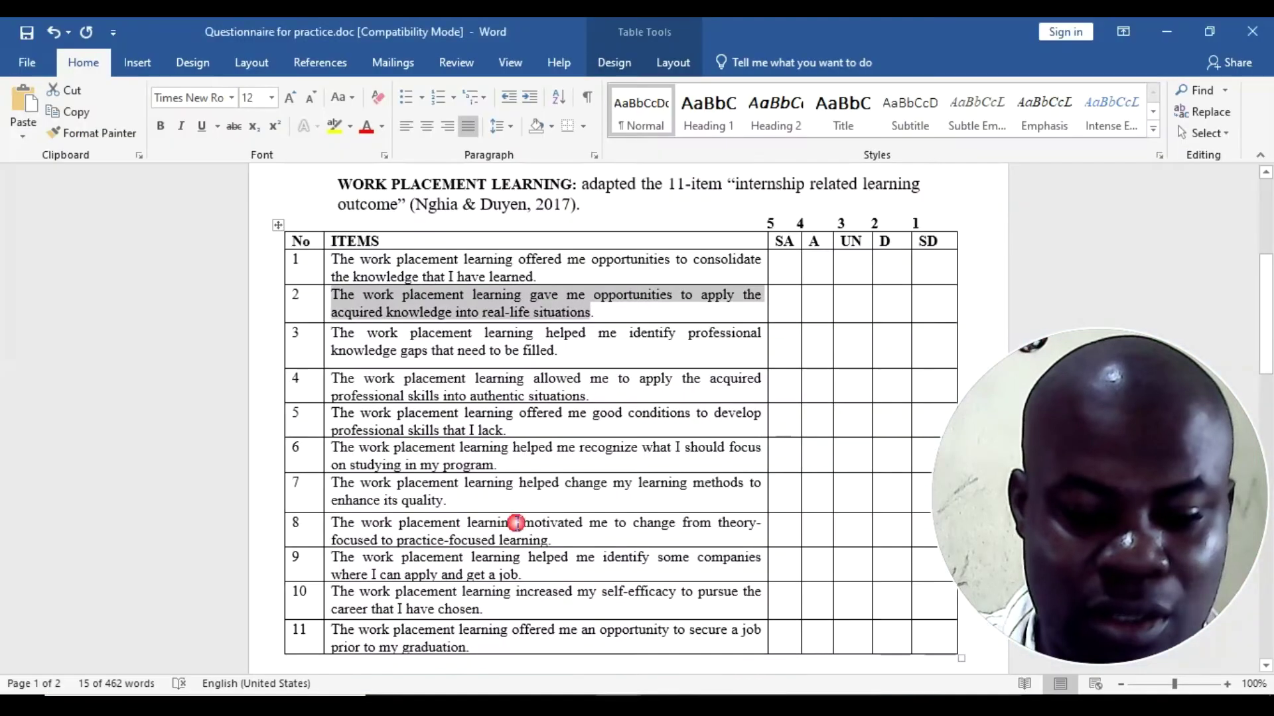
triple_click(556, 349)
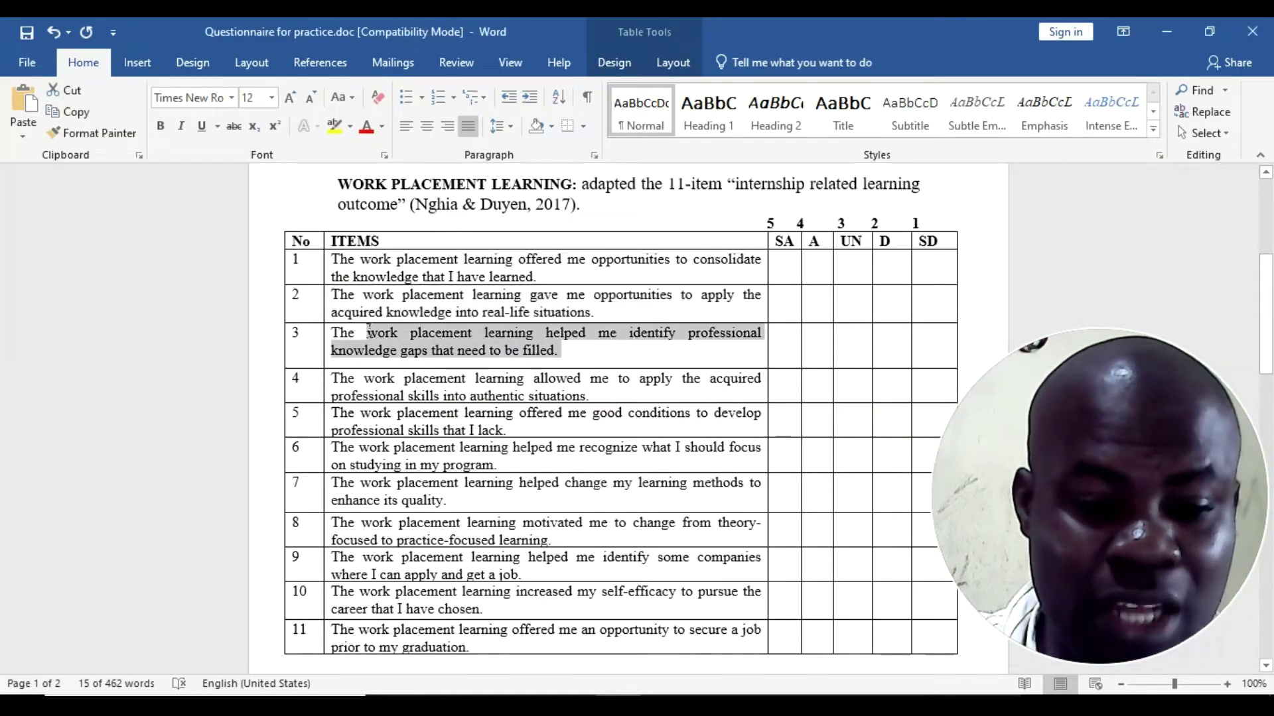
right_click(356, 334)
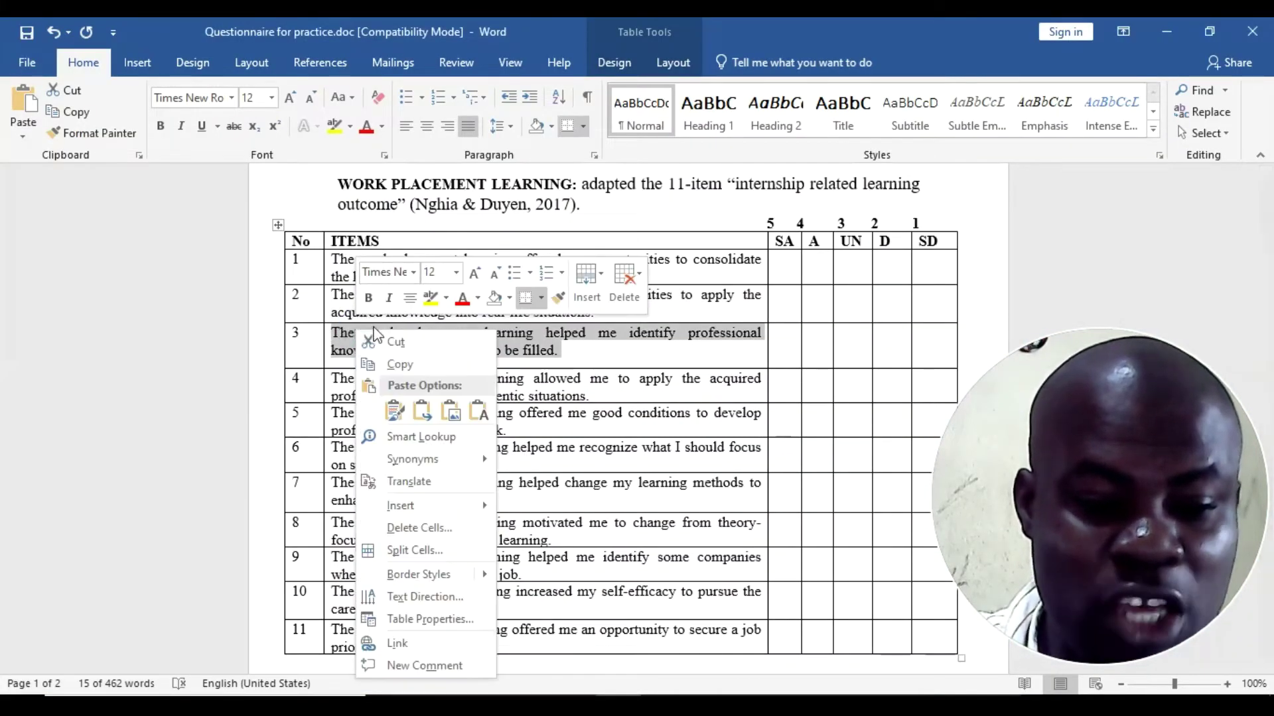
left_click(399, 364)
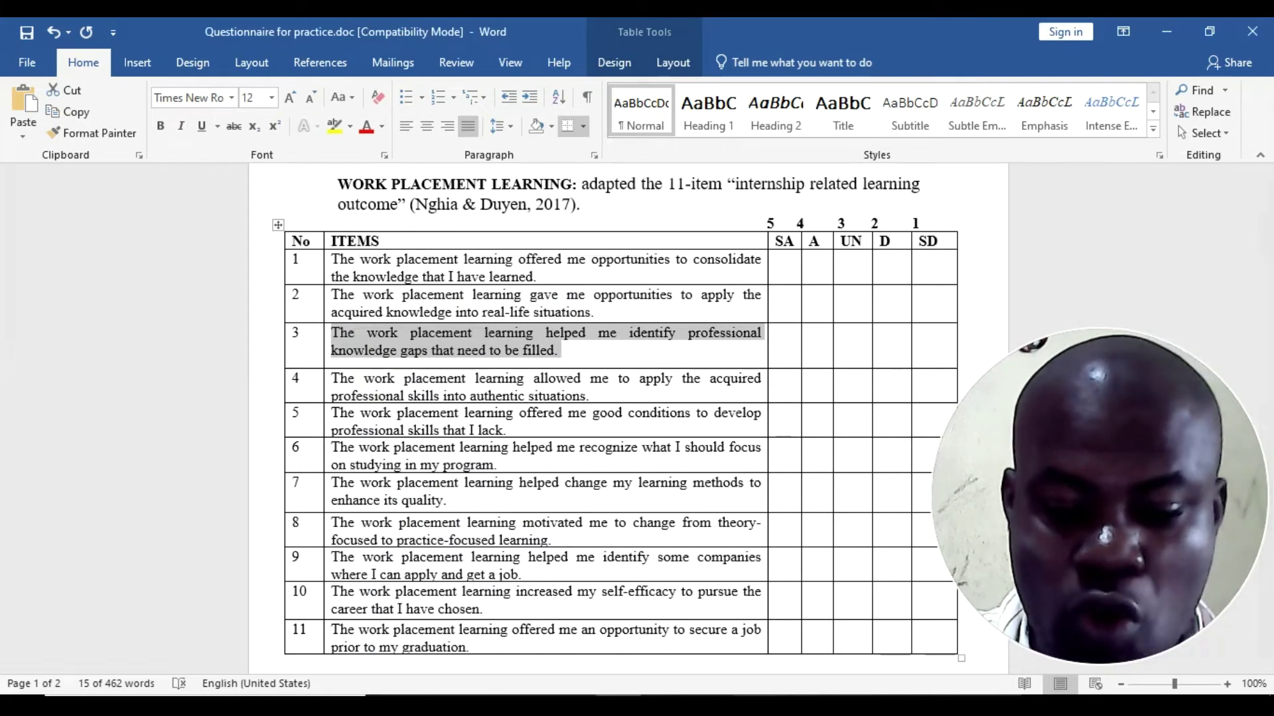
key("alt+Tab")
left_click(432, 161)
left_click(431, 173)
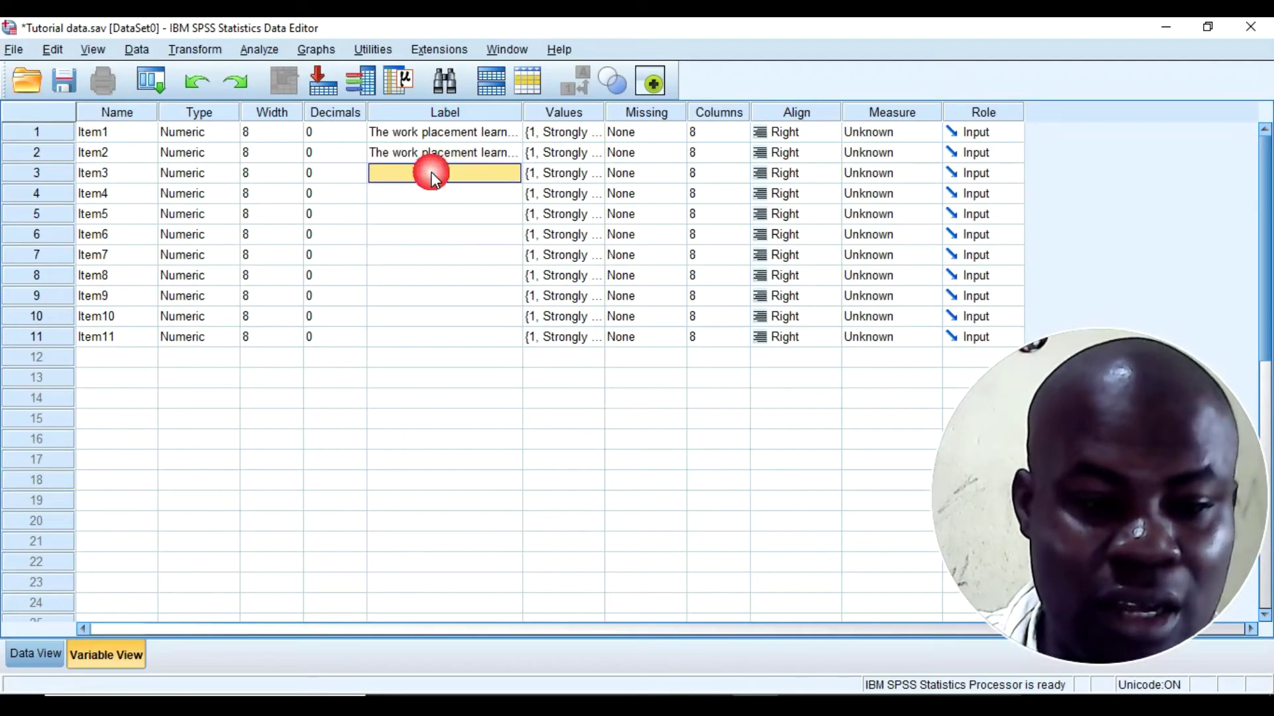
key("ctrl+v")
right_click(487, 192)
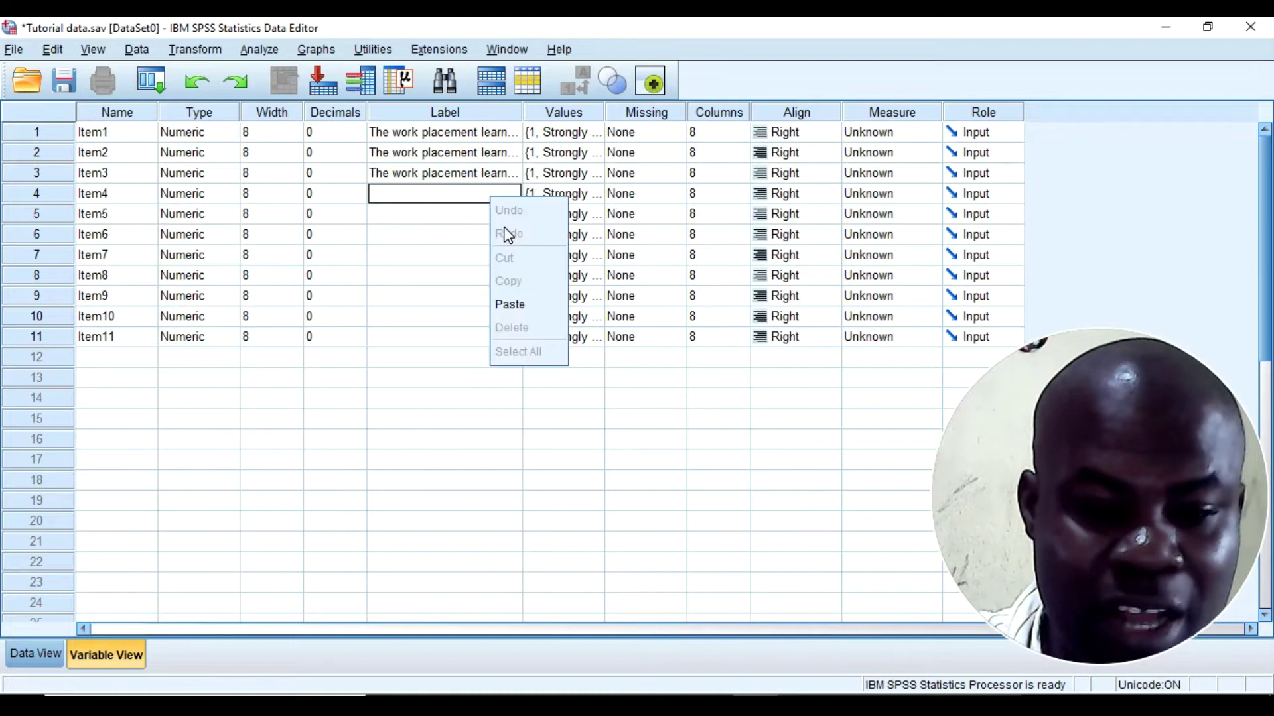
left_click(513, 300)
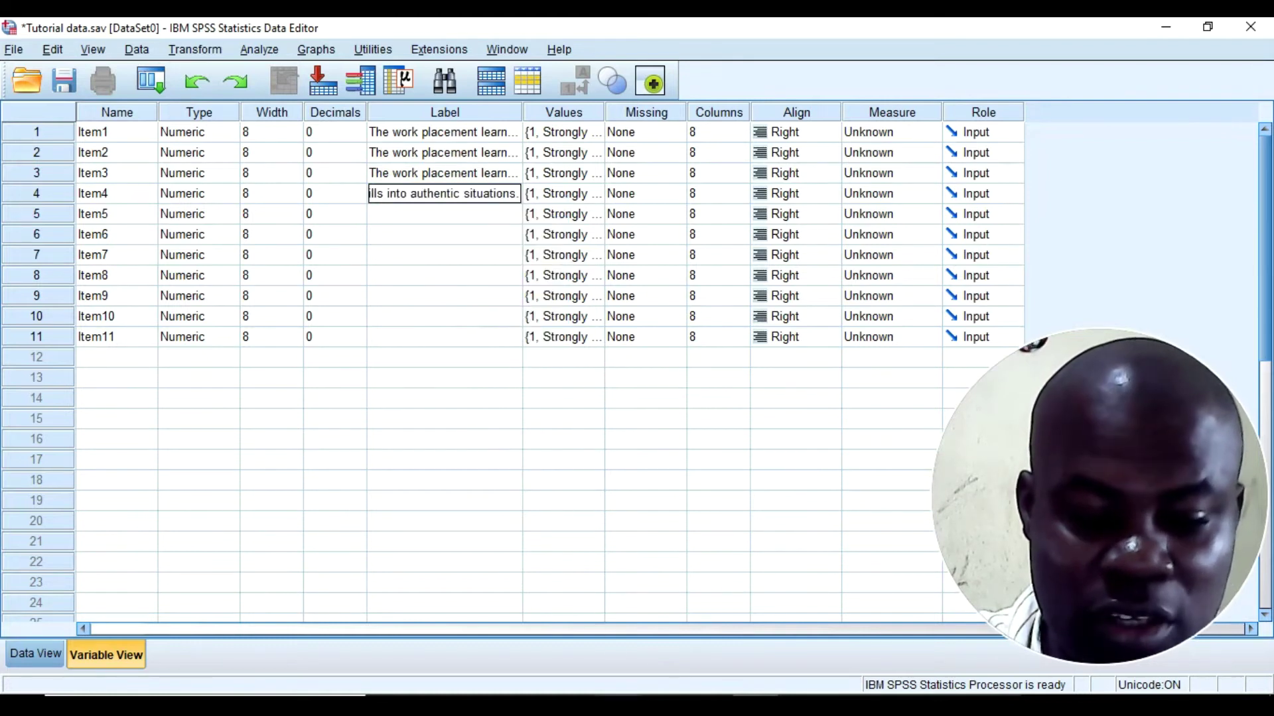
Step: Copy questionnaire item 5's statement and paste it as Item5's label
left_click(623, 695)
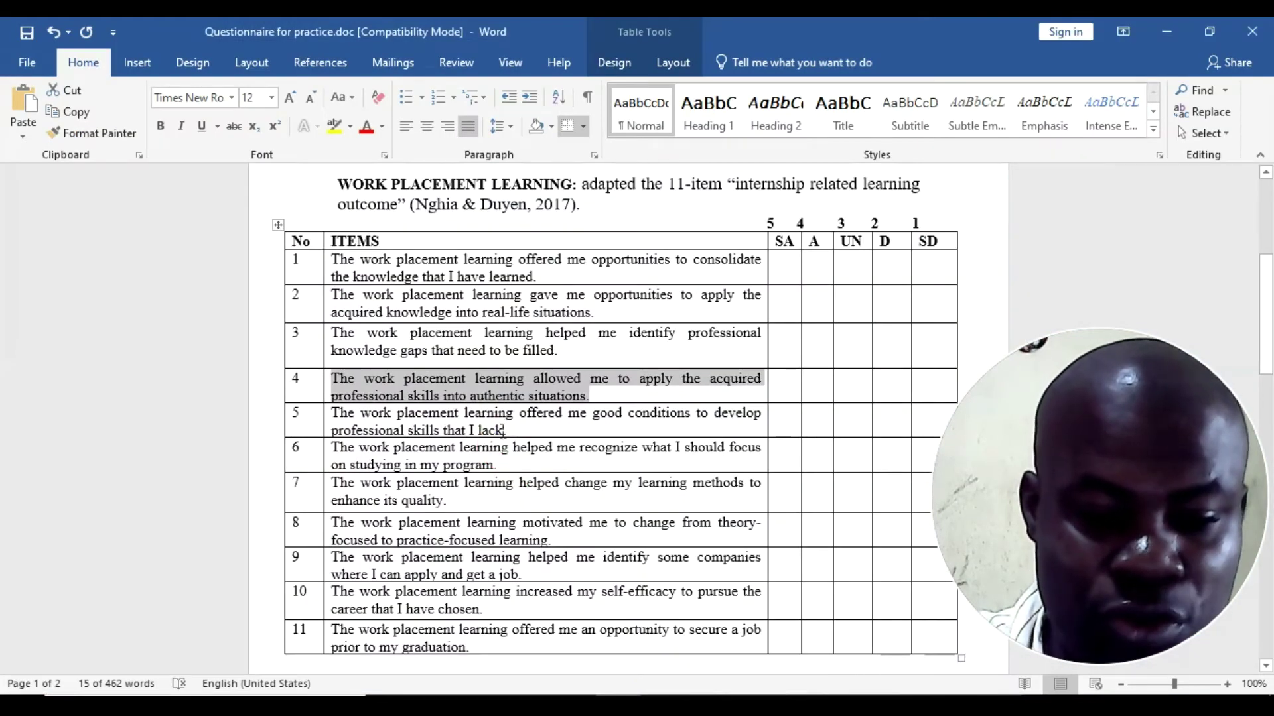
left_click_drag(504, 429, 349, 425)
right_click(350, 425)
left_click(388, 106)
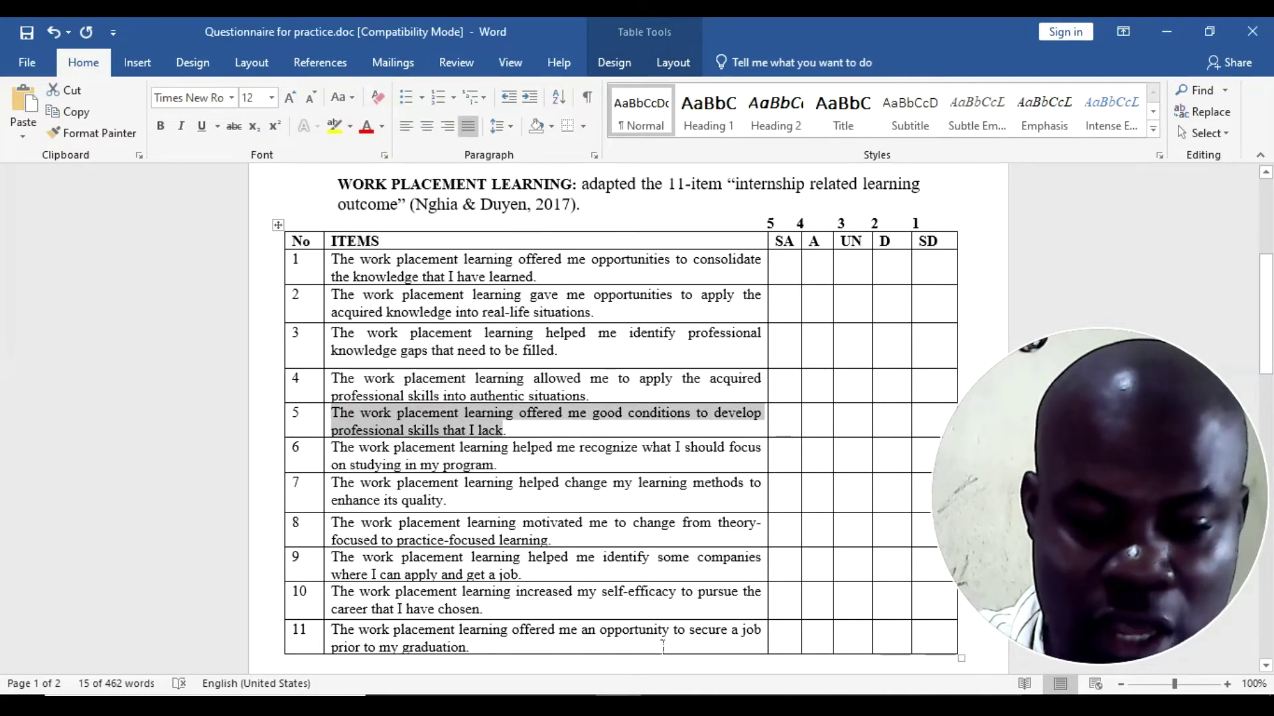
left_click(756, 695)
left_click(463, 217)
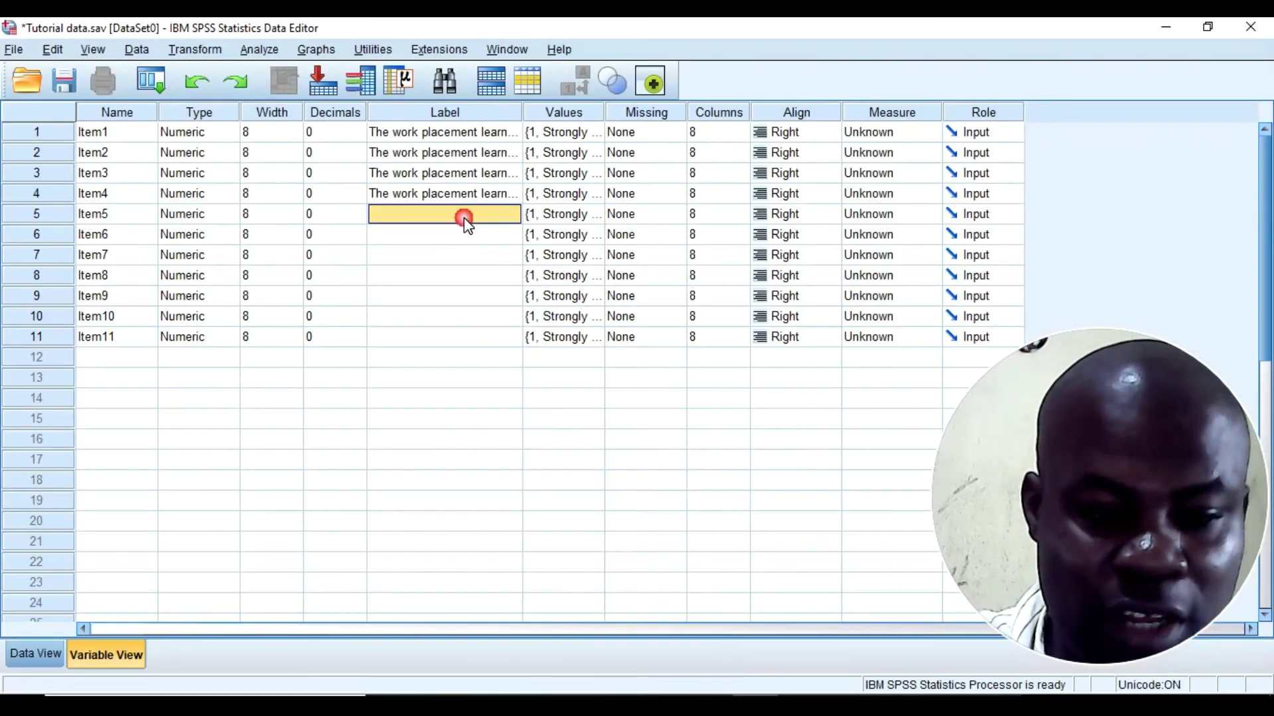
right_click(464, 218)
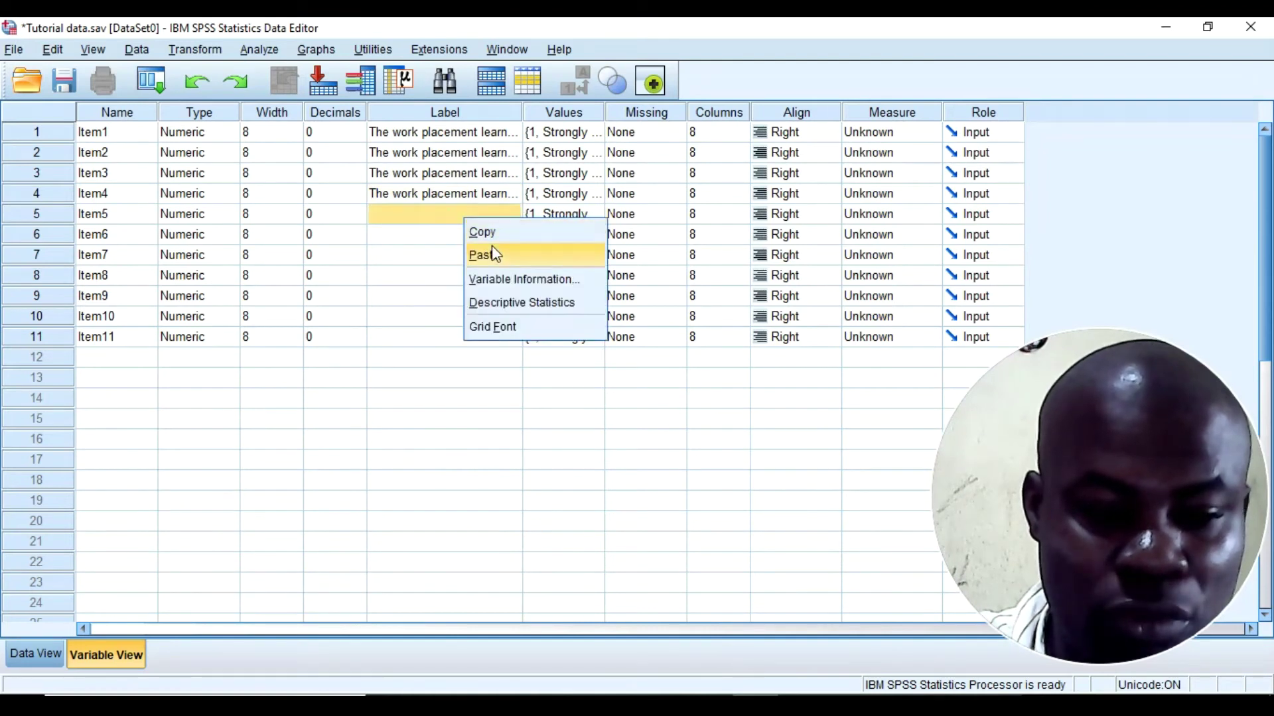
left_click(491, 253)
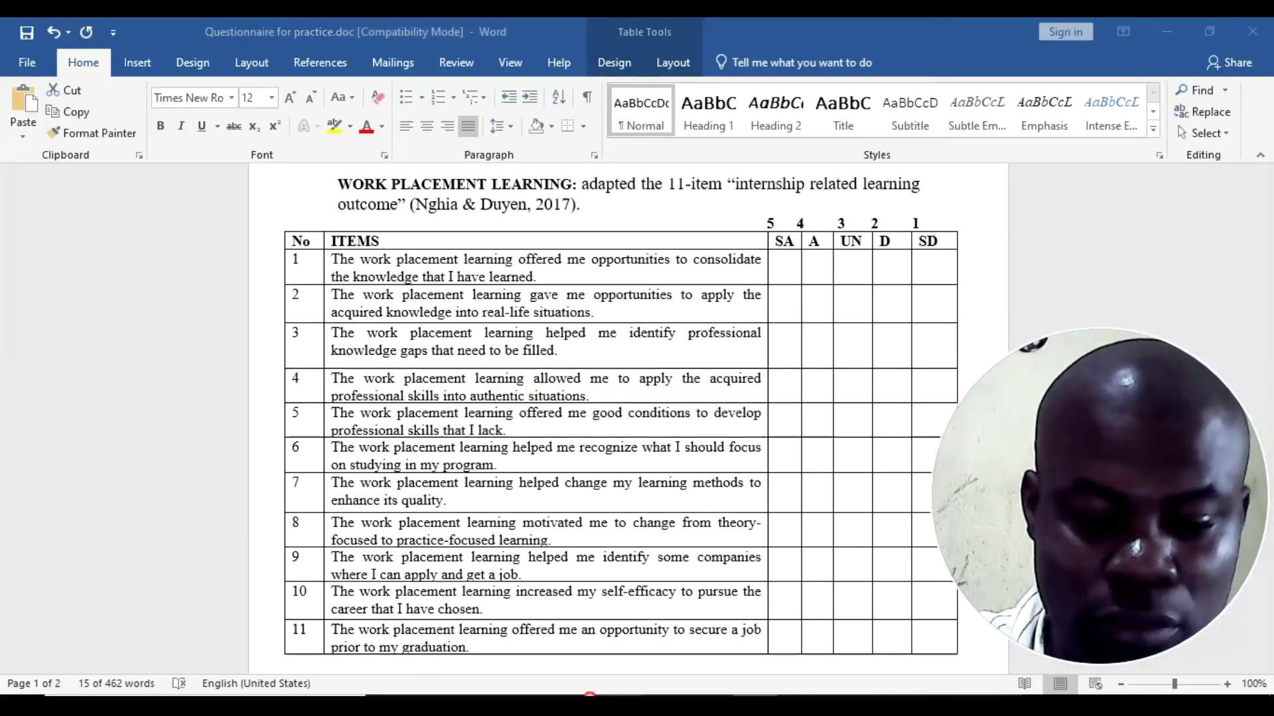
Step: Copy statement 6 from the questionnaire and select Item6's Label cell
key("alt+Tab")
left_click_drag(493, 465, 338, 456)
right_click(339, 455)
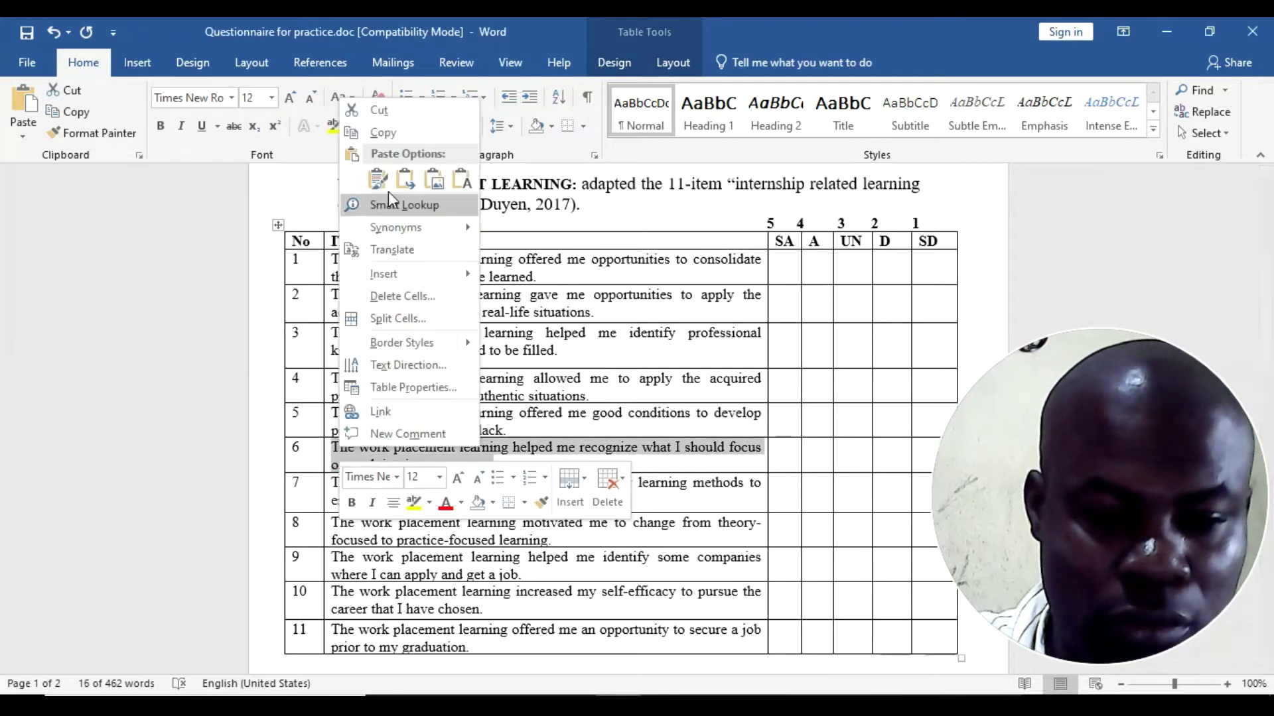
left_click(382, 133)
key("alt+Tab")
left_click(500, 233)
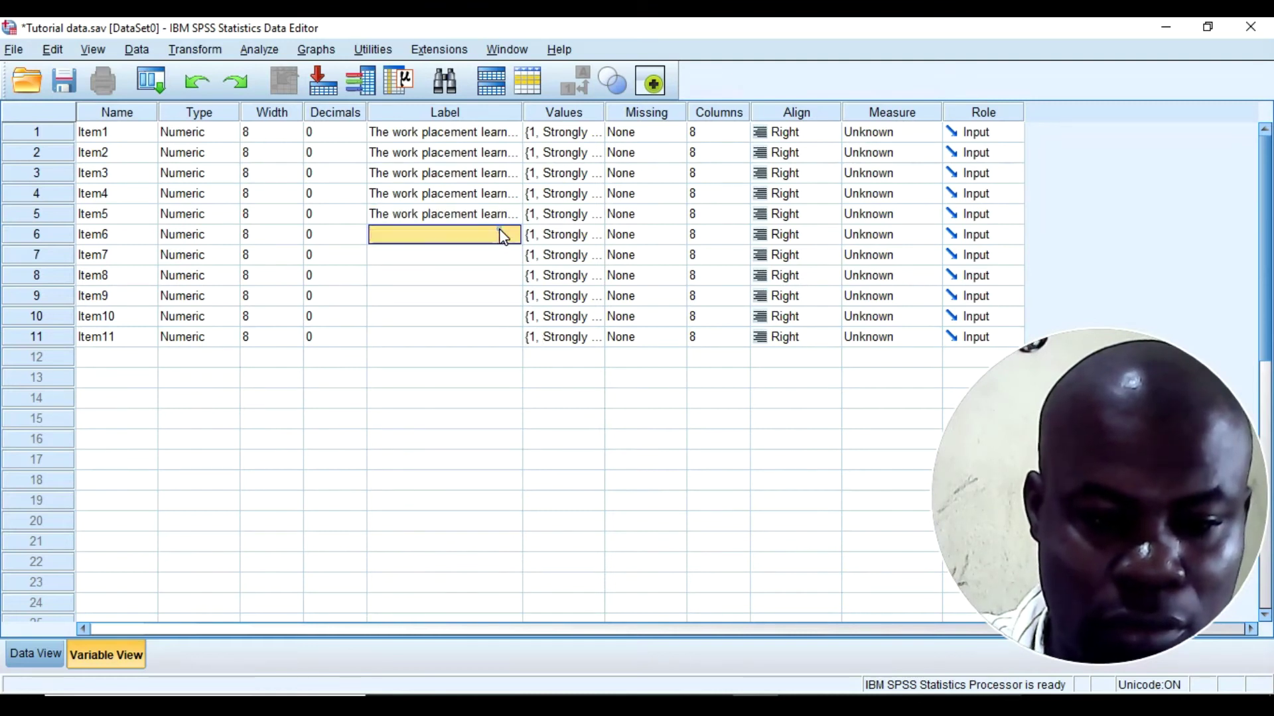
key("alt+Tab")
Step: Paste statements 9 and 10 from the questionnaire as the labels of Item9 and Item10
left_click_drag(335, 564, 518, 570)
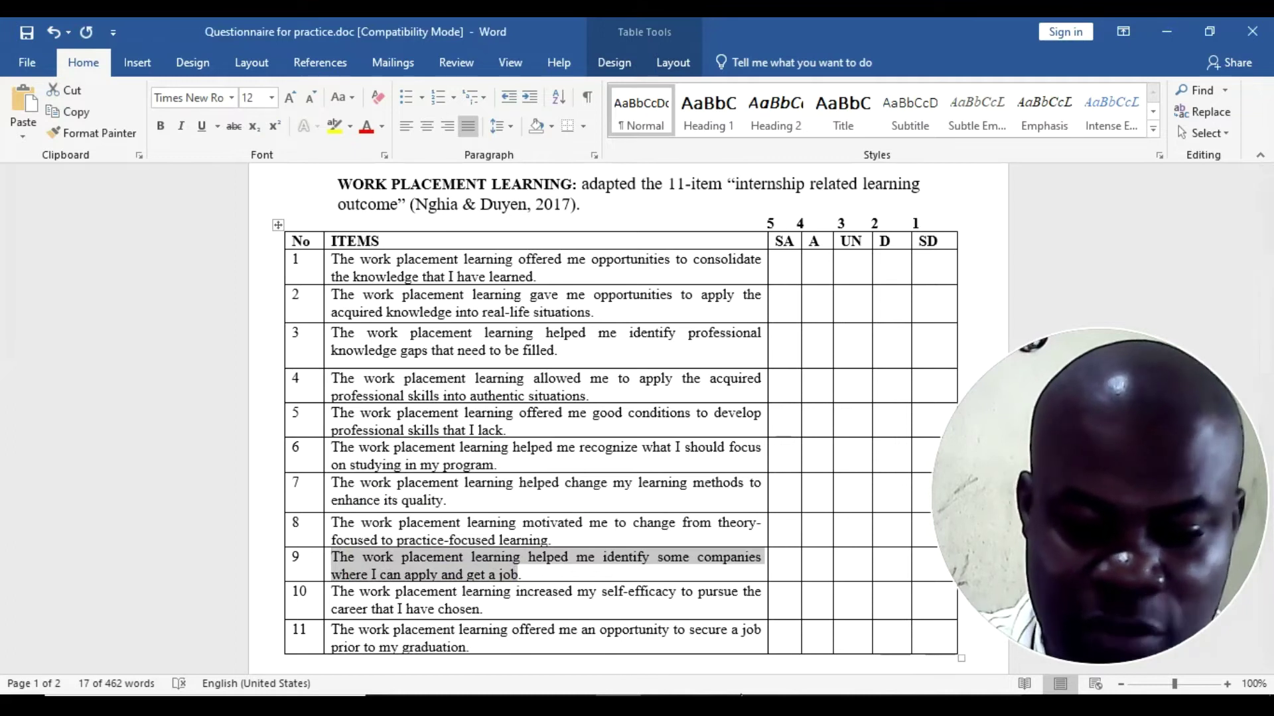
key("alt+Tab")
left_click(444, 305)
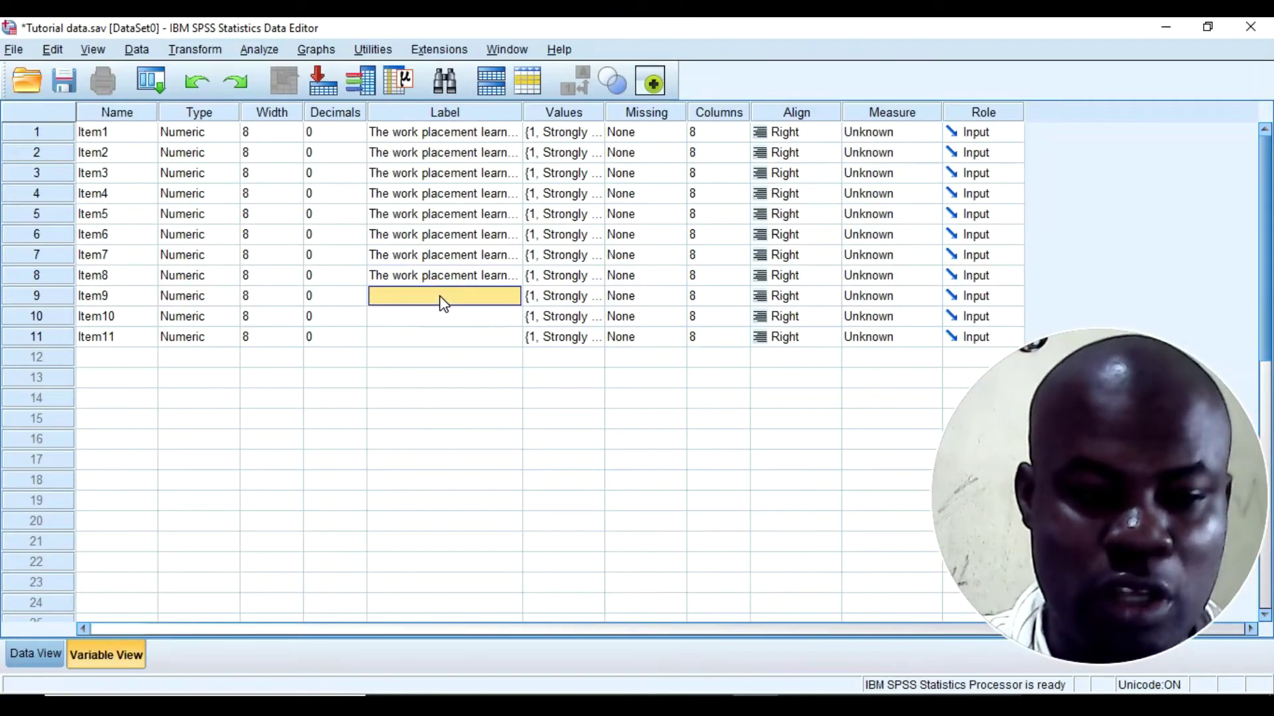
key("ctrl+v")
key("alt+Tab")
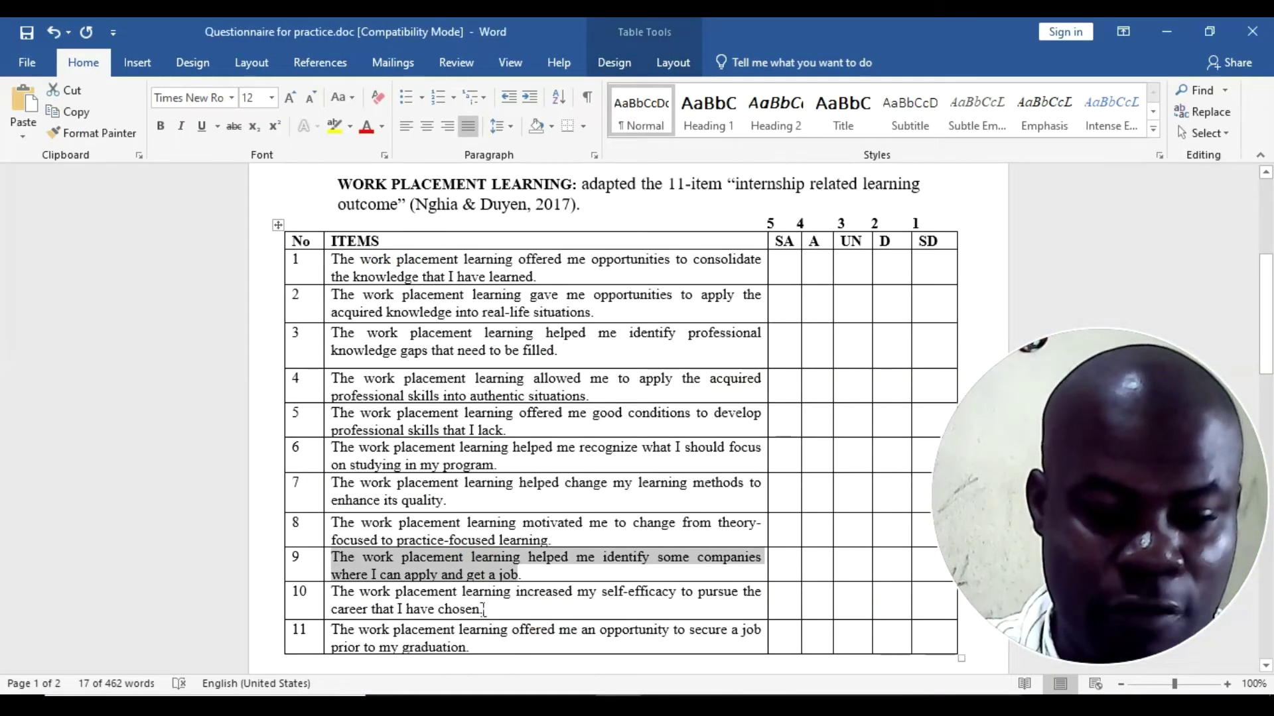
left_click_drag(475, 608, 350, 600)
key("ctrl+c")
key("alt+Tab")
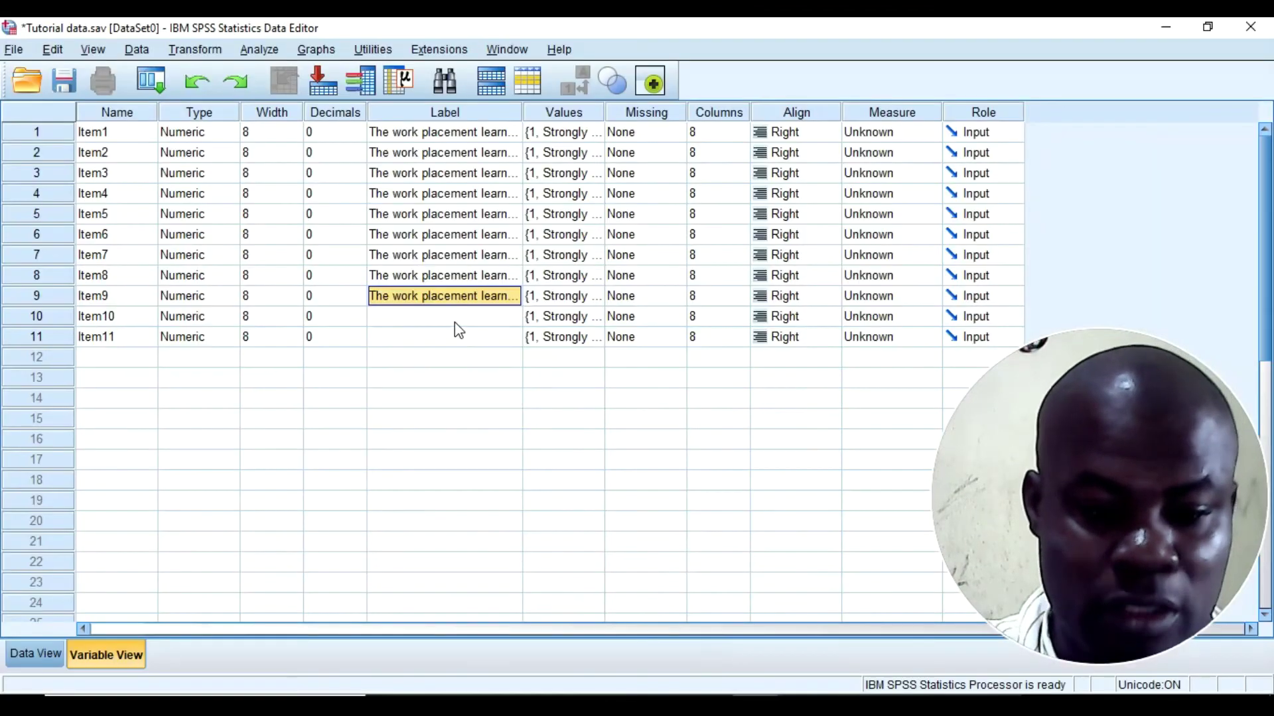
left_click(456, 320)
key("ctrl+v")
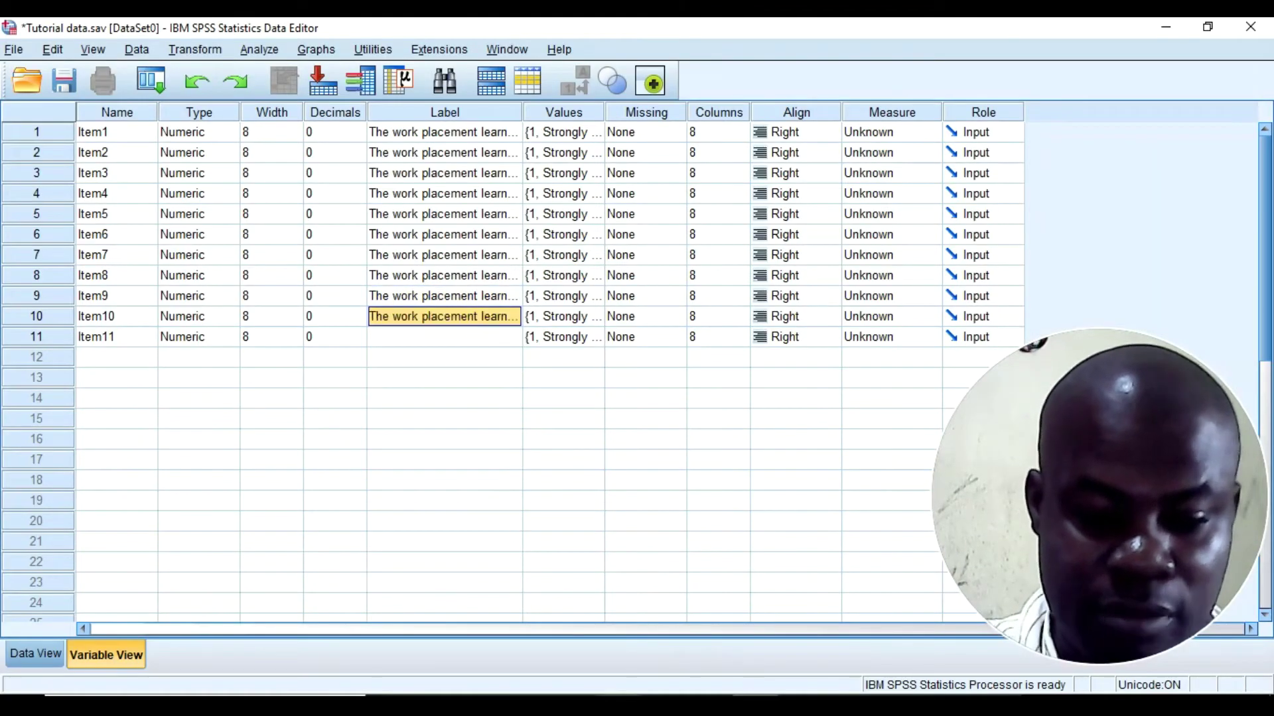
Step: Select statement 11's text in Word and paste it as Item11's label
key("alt+Tab")
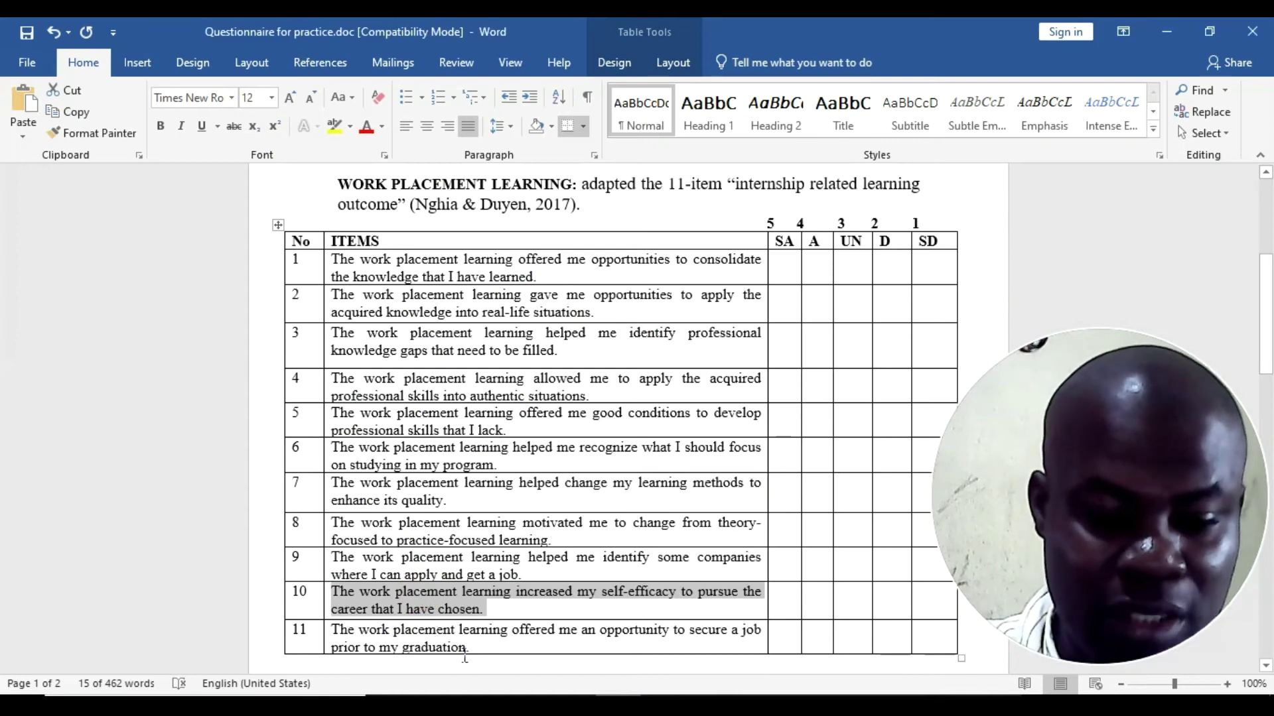
left_click_drag(465, 659, 325, 636)
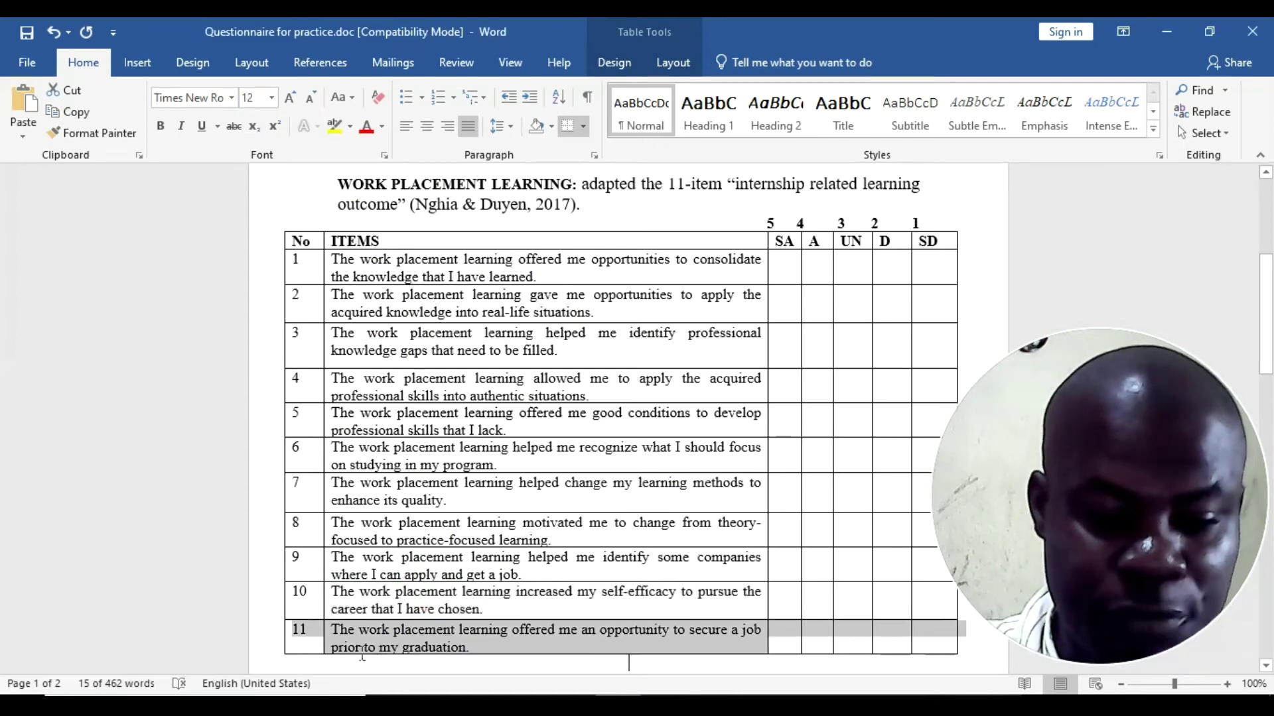
left_click(334, 634)
left_click_drag(337, 631, 466, 650)
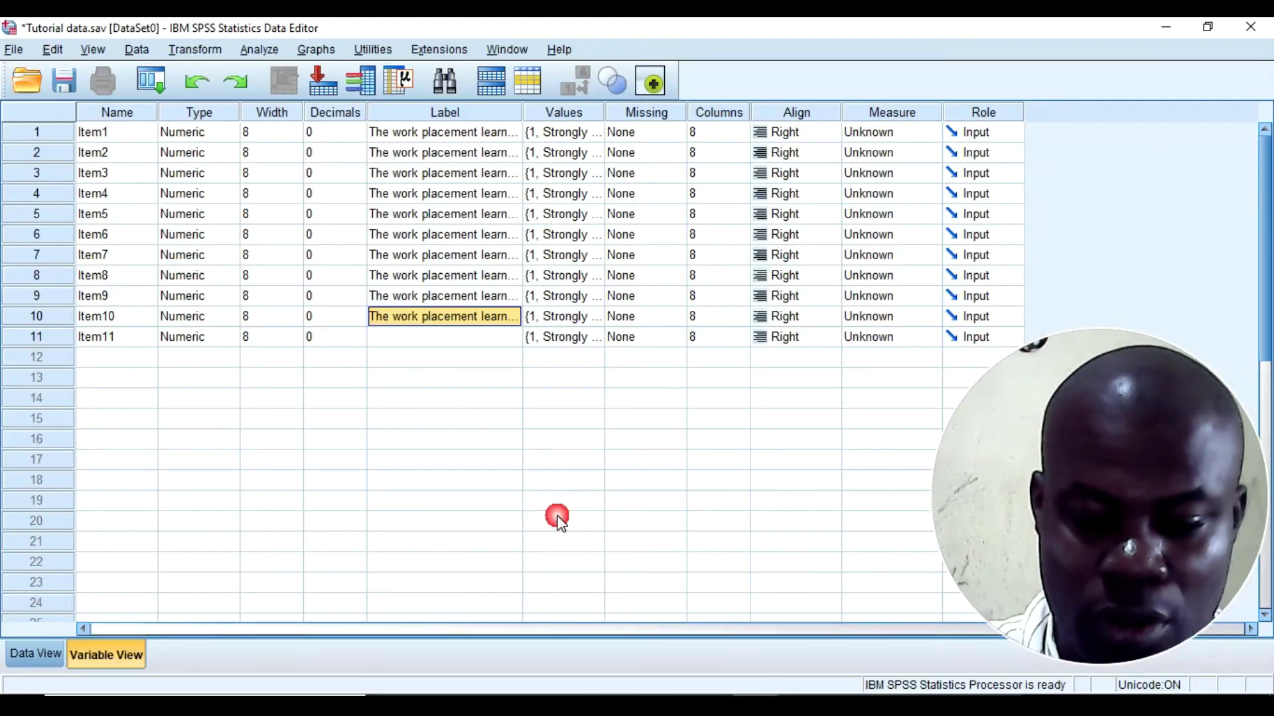
left_click(561, 690)
left_click(506, 343)
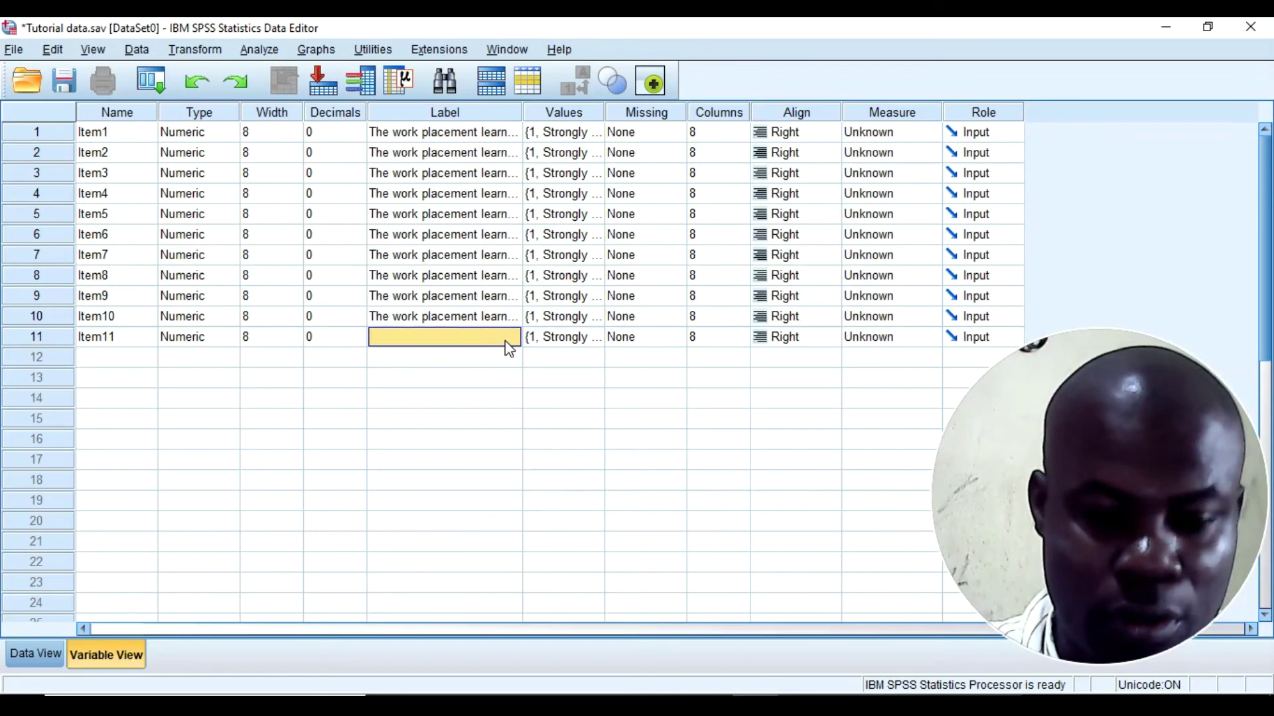
key("ctrl+v")
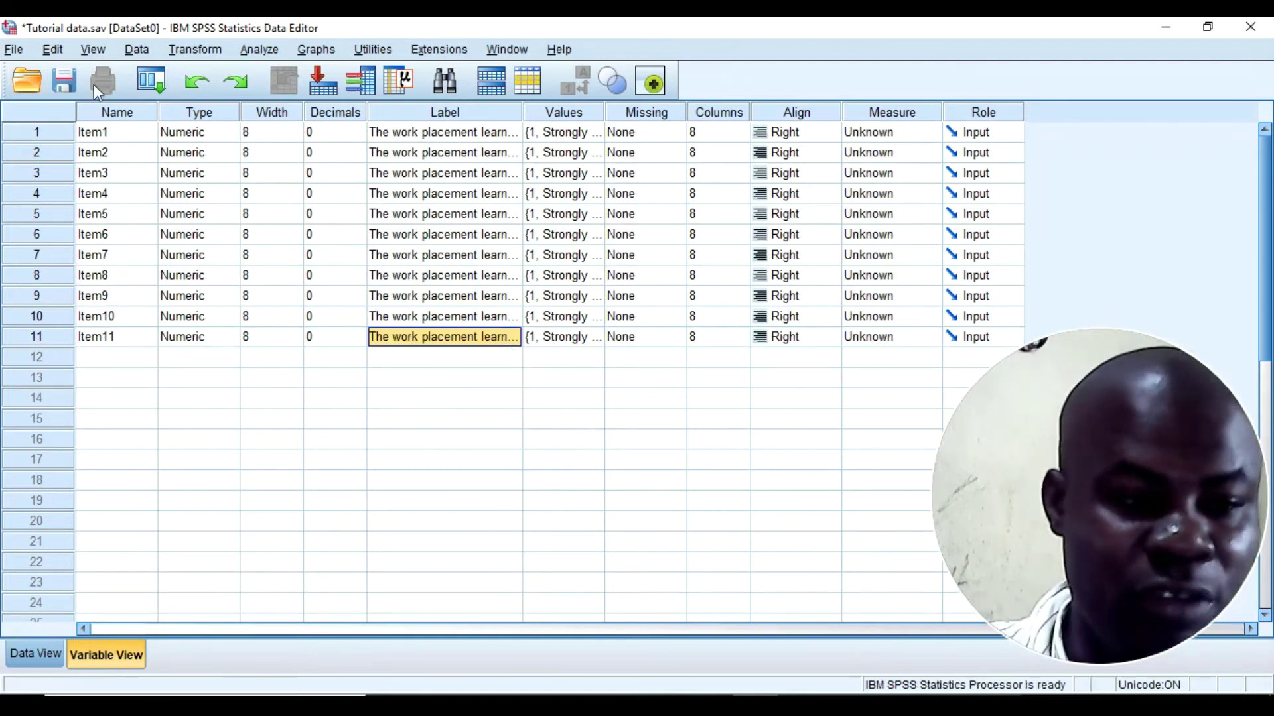
Step: Save the labelled dataset and select Item1's first cell in Data View
left_click(66, 81)
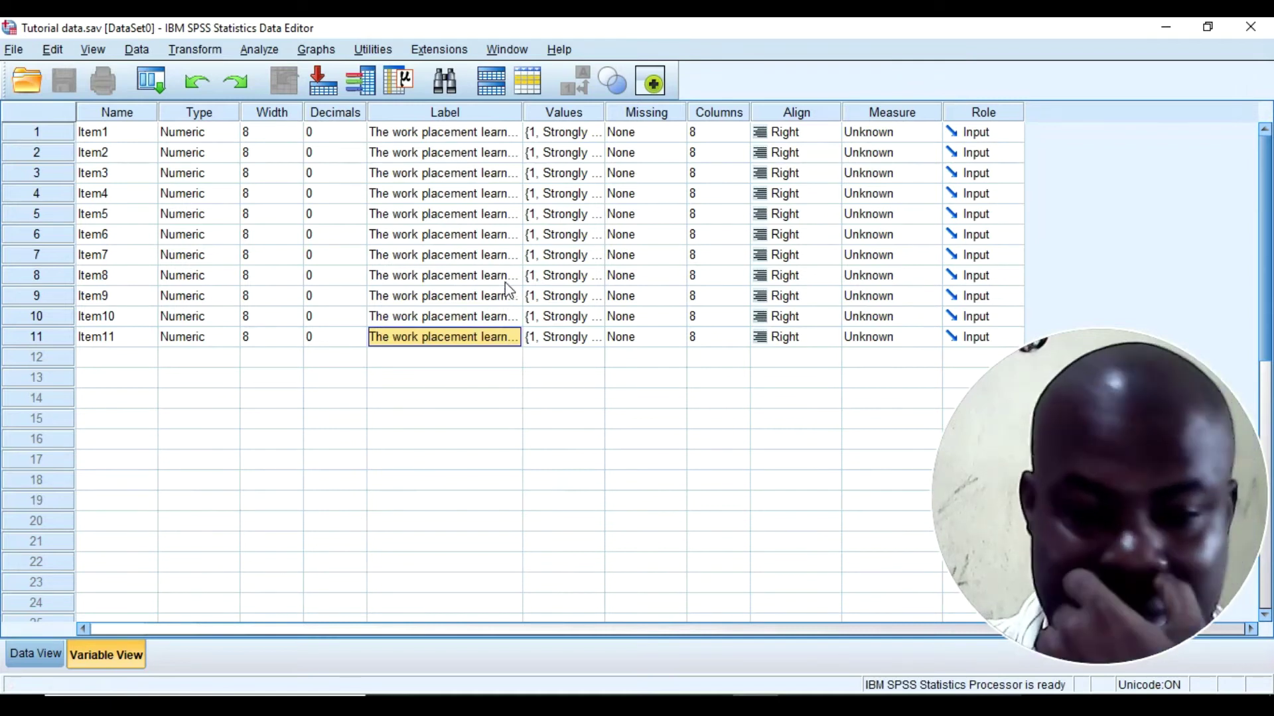
left_click(54, 665)
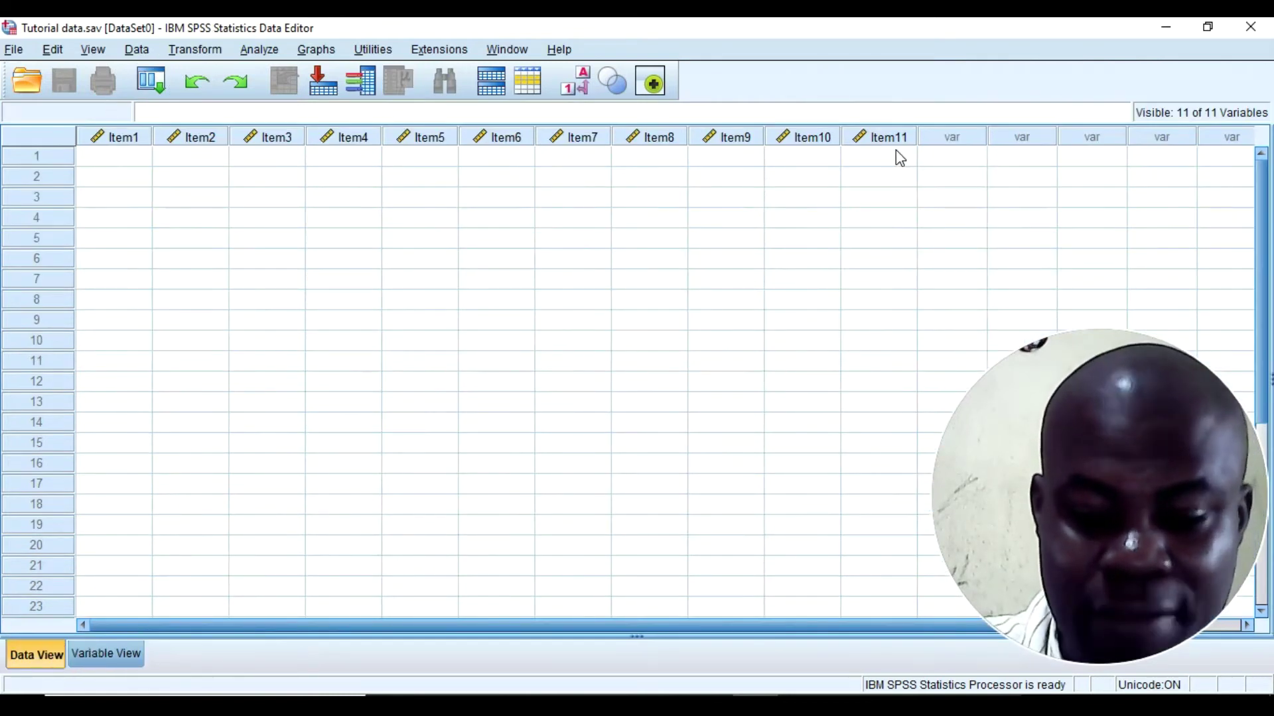
left_click(132, 160)
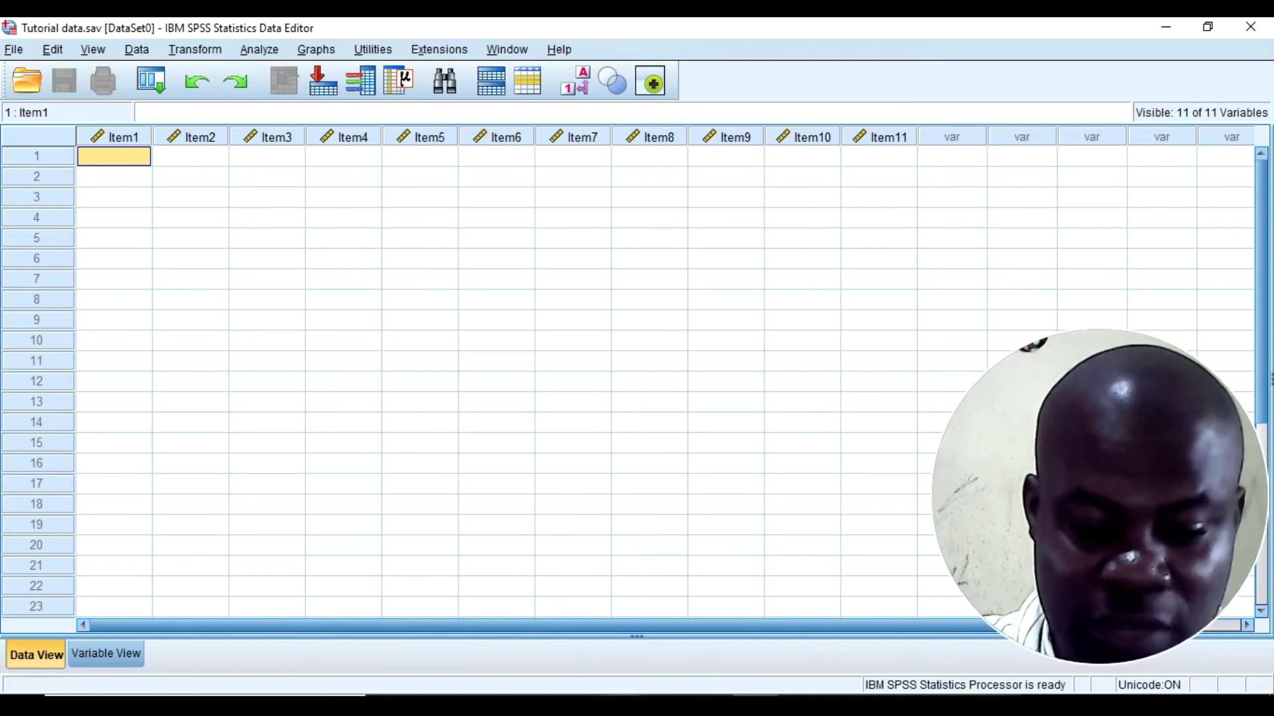
Step: Enter a test value 5 in Item1 row 1, then erase it
left_click(621, 696)
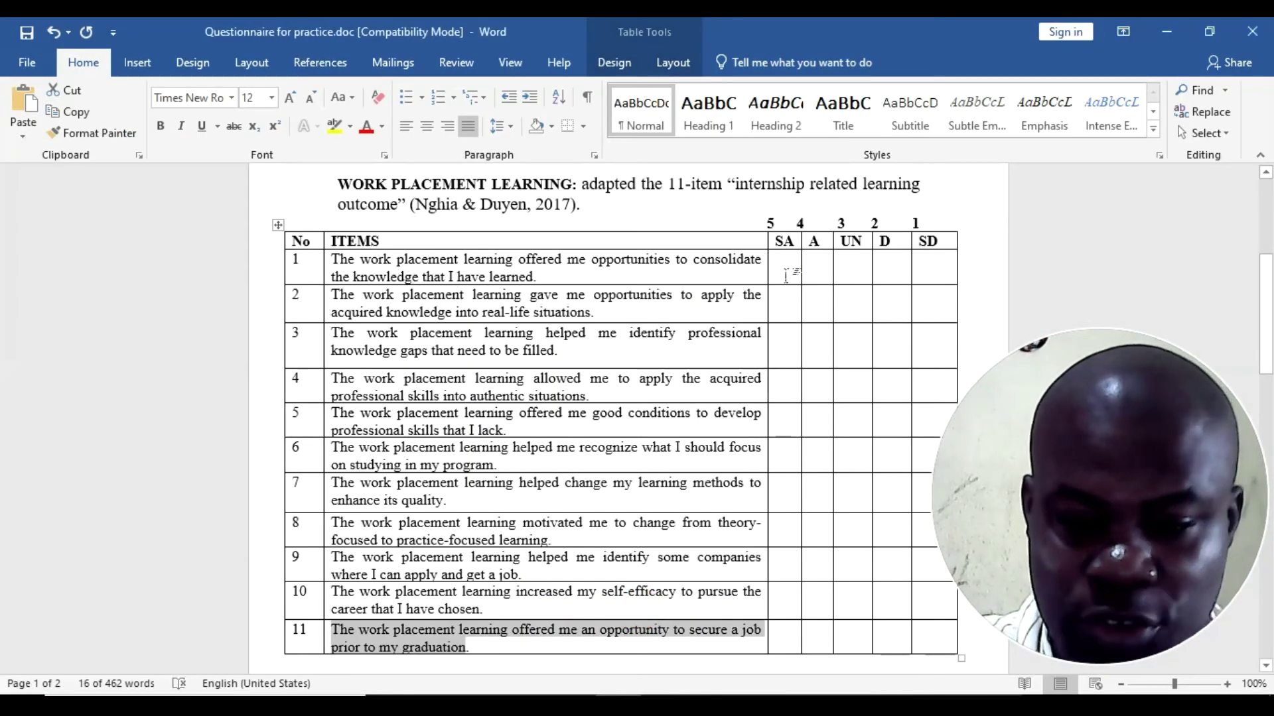
left_click(786, 274)
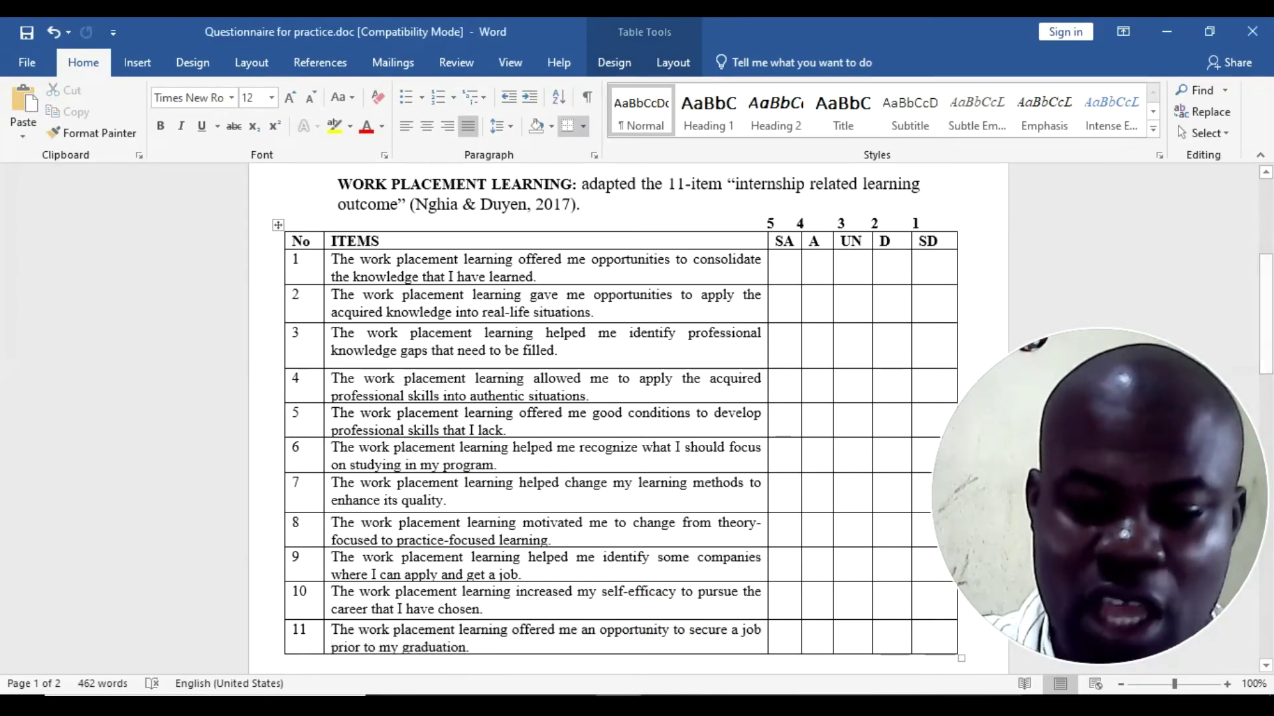
left_click(779, 696)
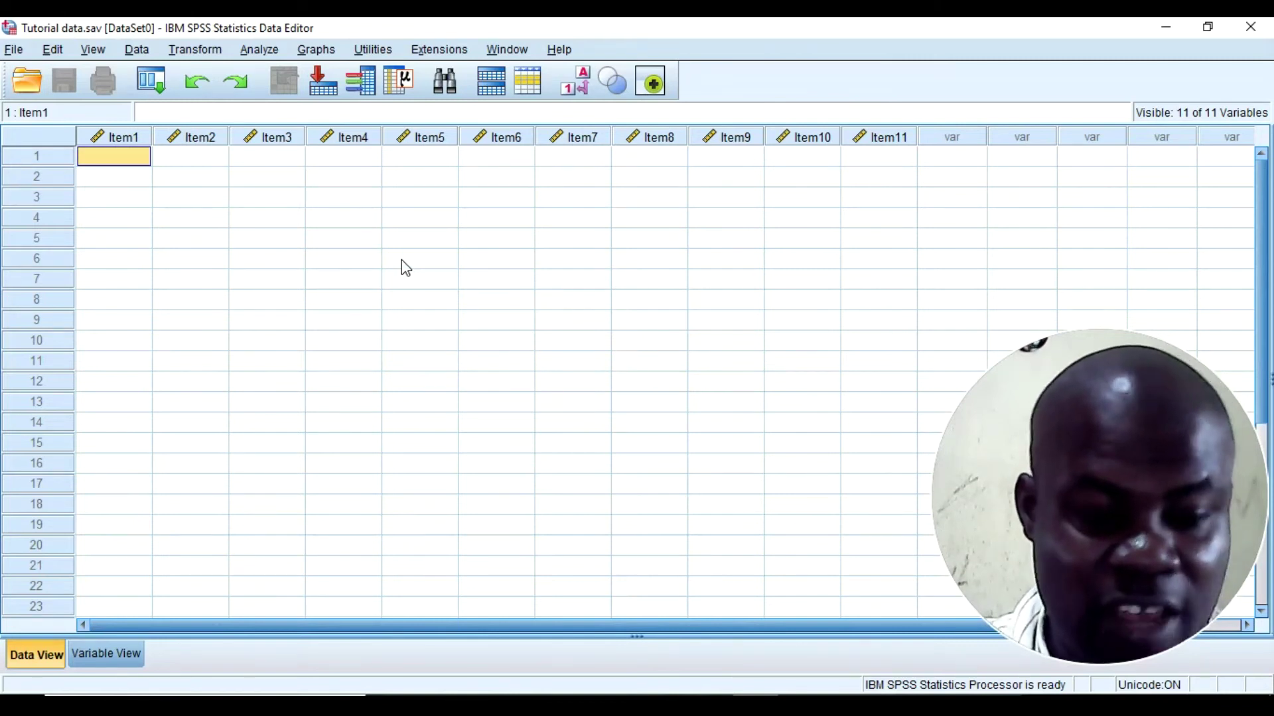
type("5")
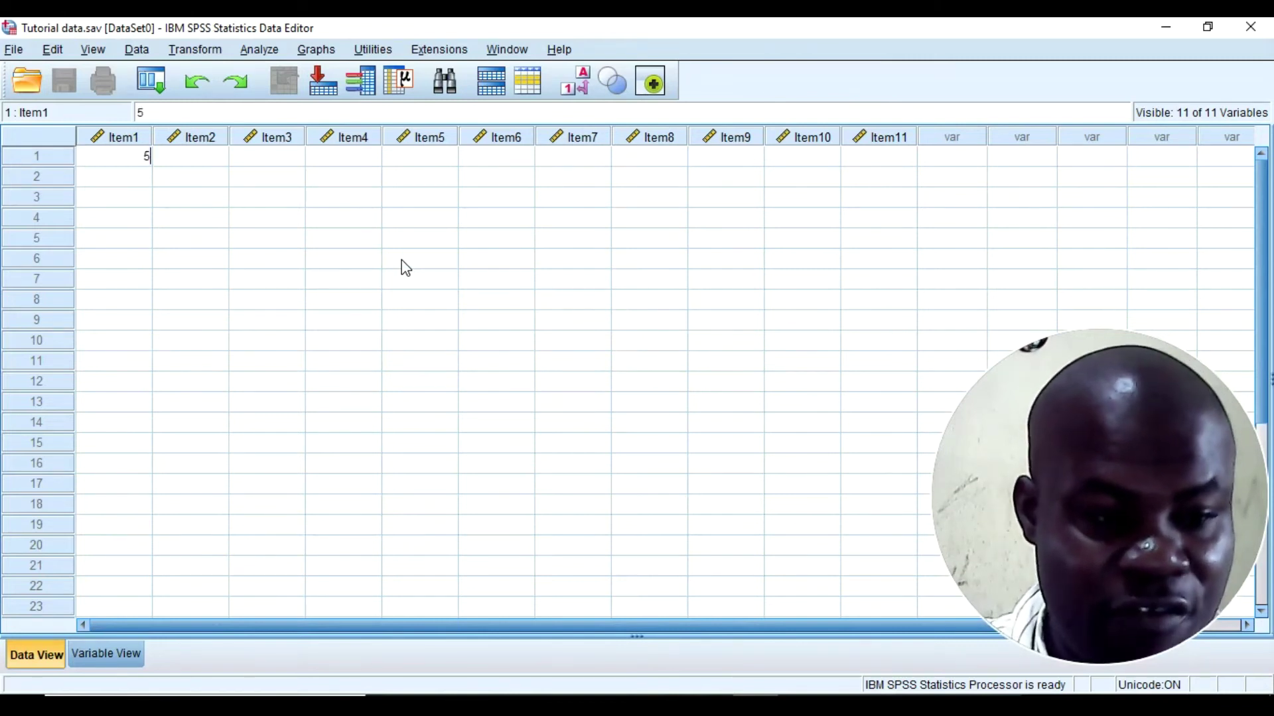
left_click(146, 177)
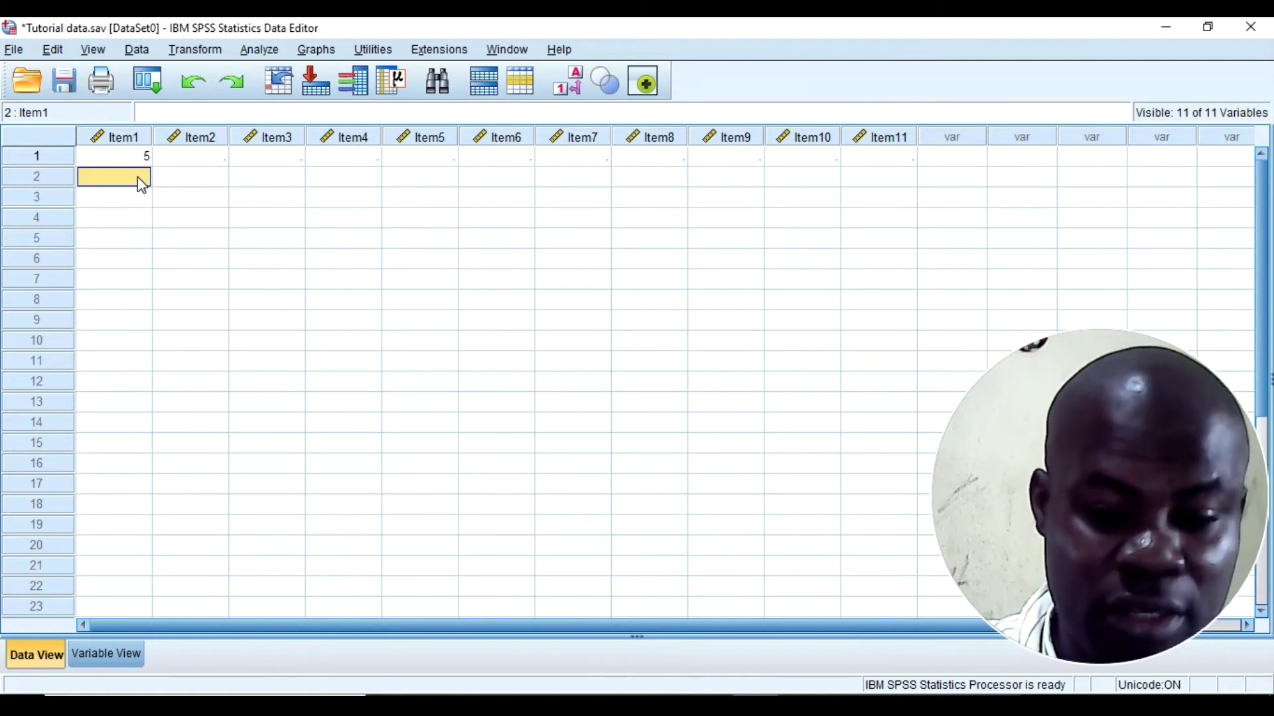
left_click(145, 158)
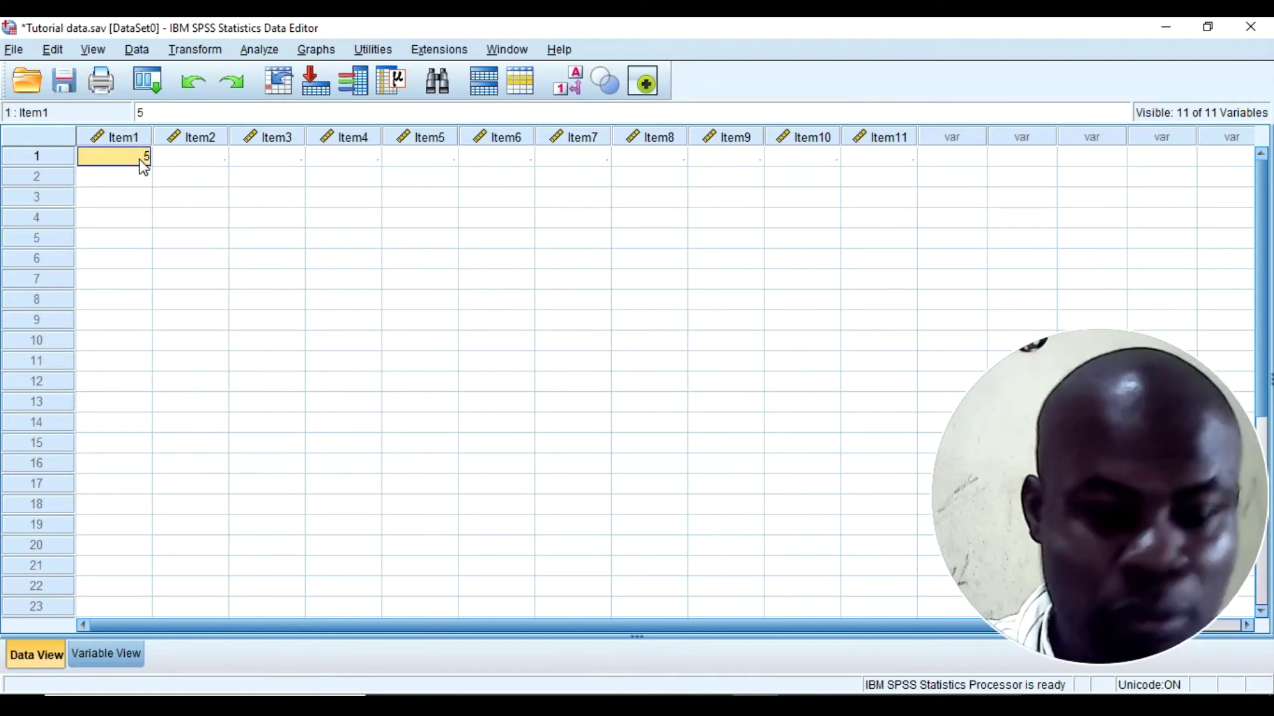
key("BackSpace")
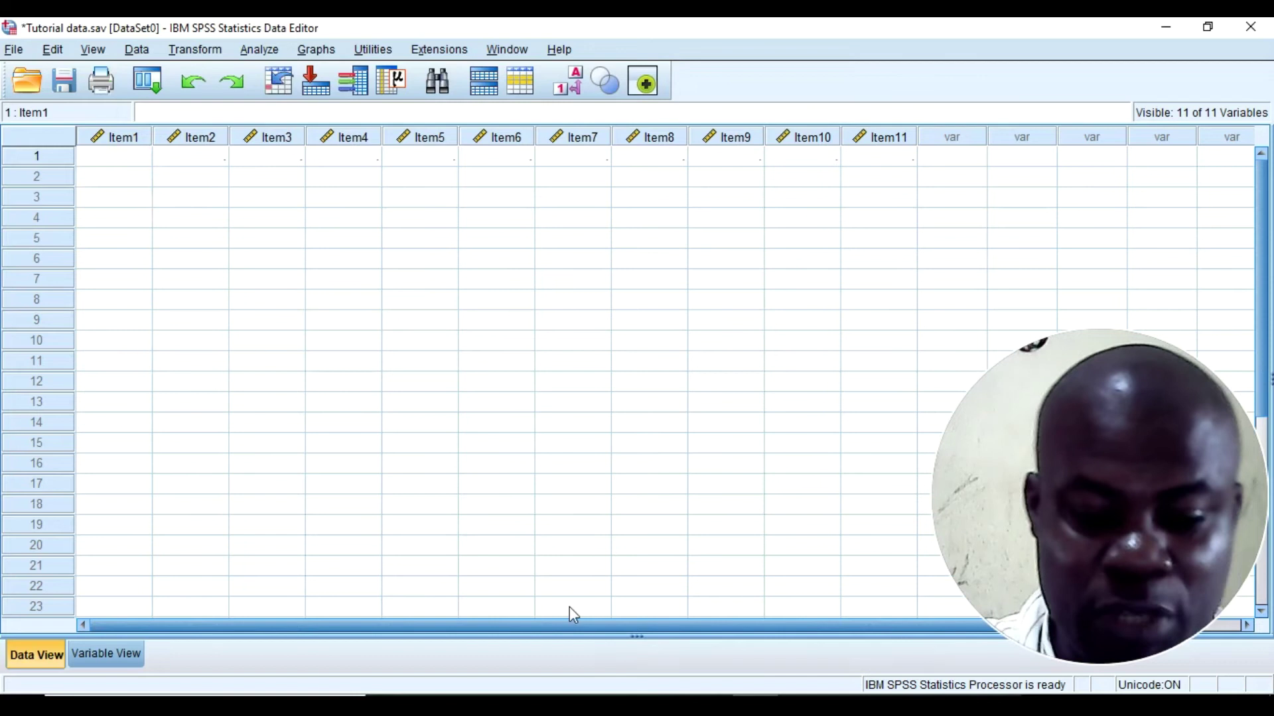
key("alt+Tab")
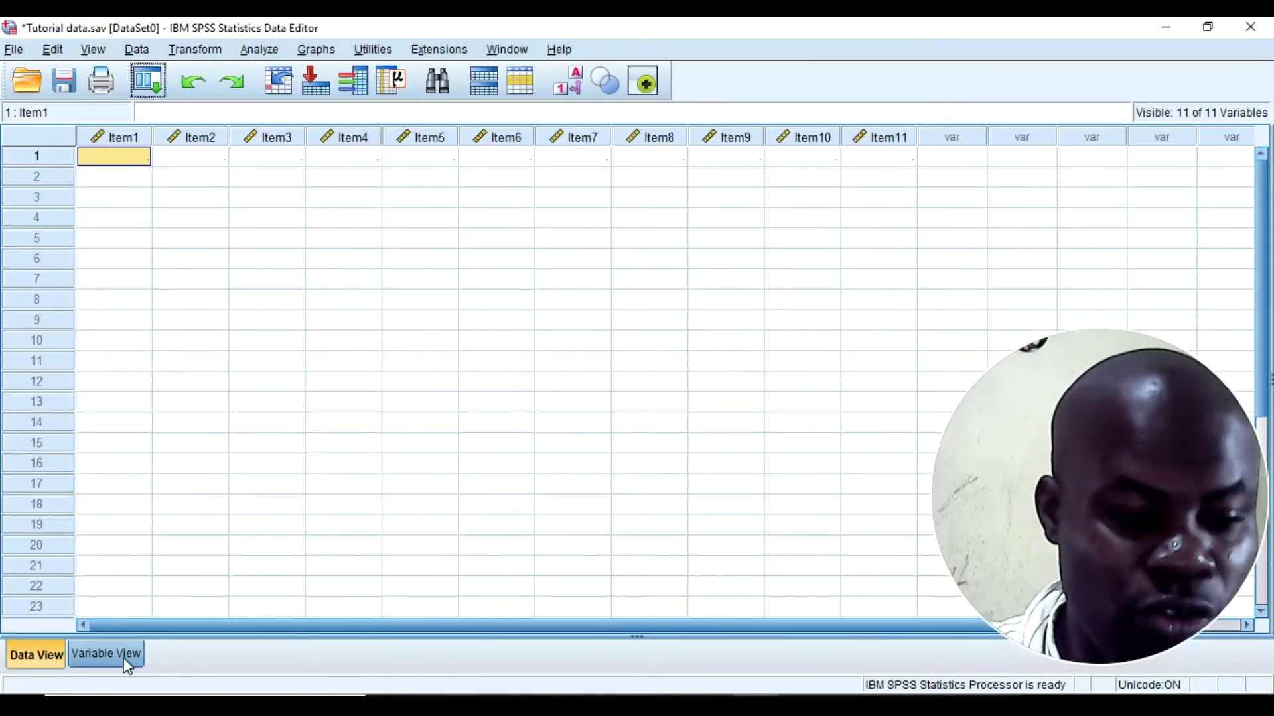
Step: Add variables Age and Gender in rows 12 and 13 of Variable View
left_click(123, 658)
left_click(117, 358)
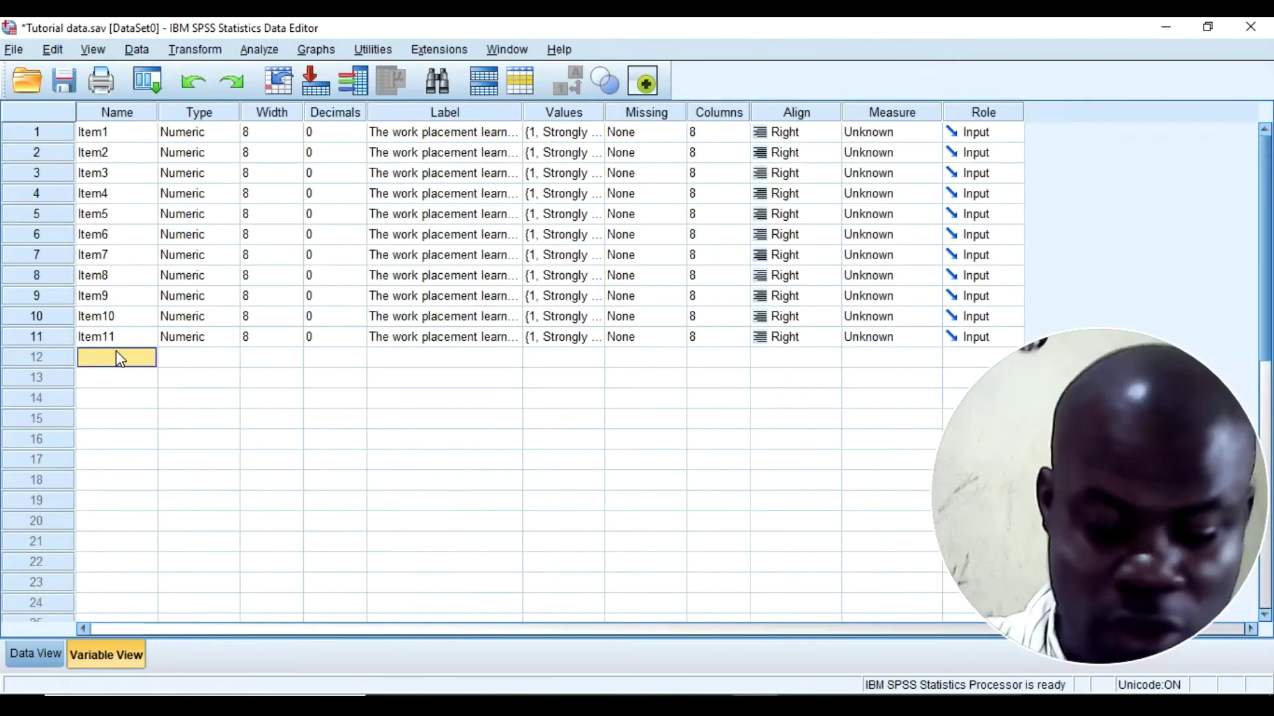
type("Age")
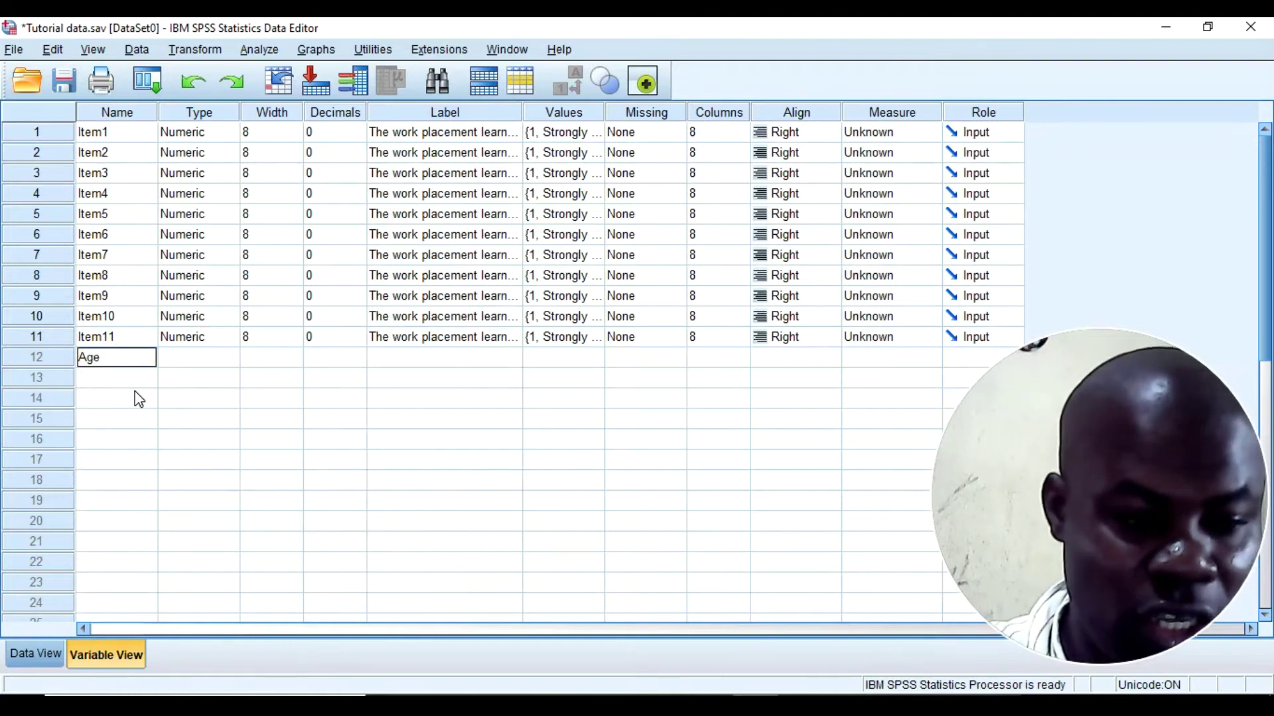
left_click(133, 379)
type("G")
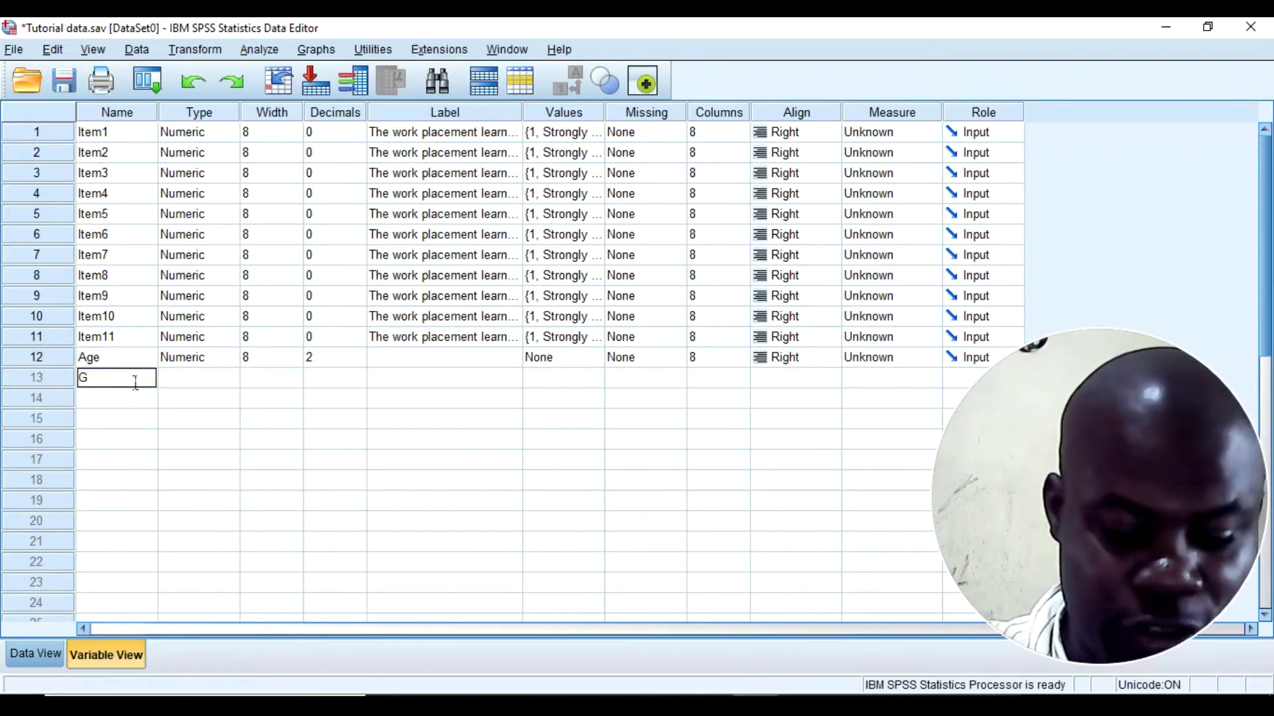
type("ender")
key("Return")
Step: Set Gender's and Age's decimals to 0 and open Age's value labels
left_click(353, 381)
left_click(353, 380)
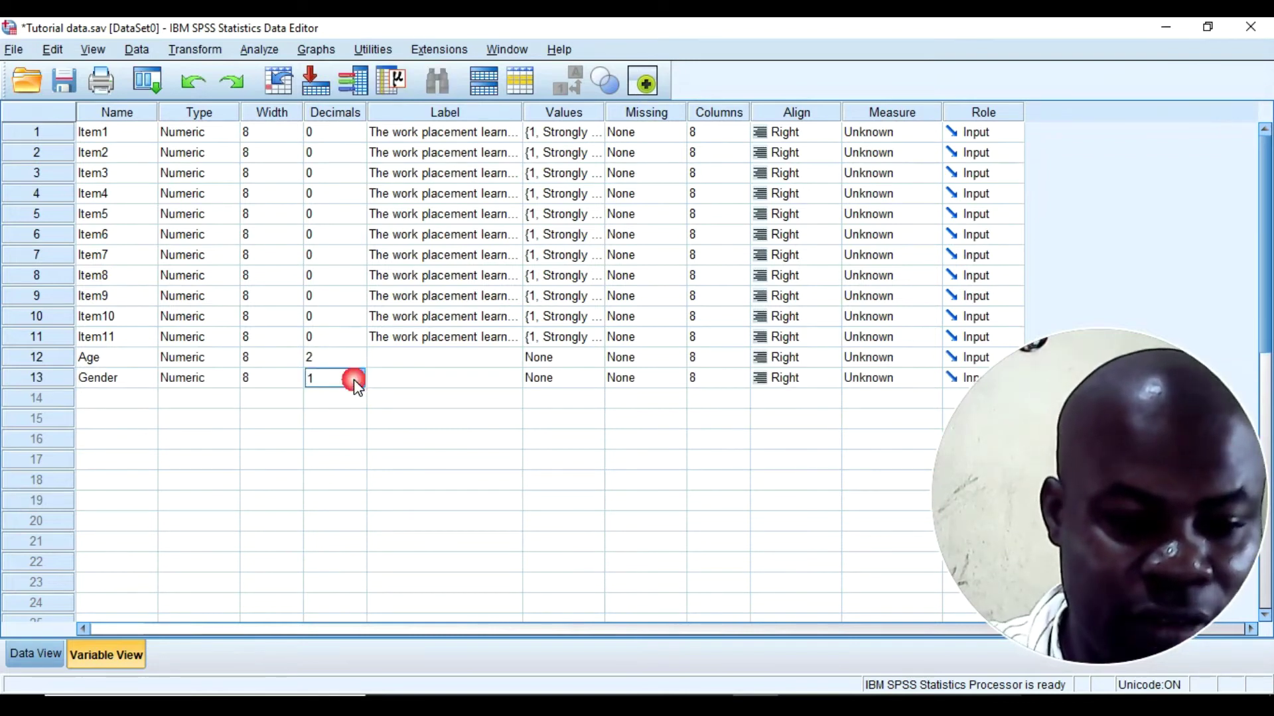
left_click(353, 380)
left_click(353, 359)
left_click(353, 360)
left_click(353, 359)
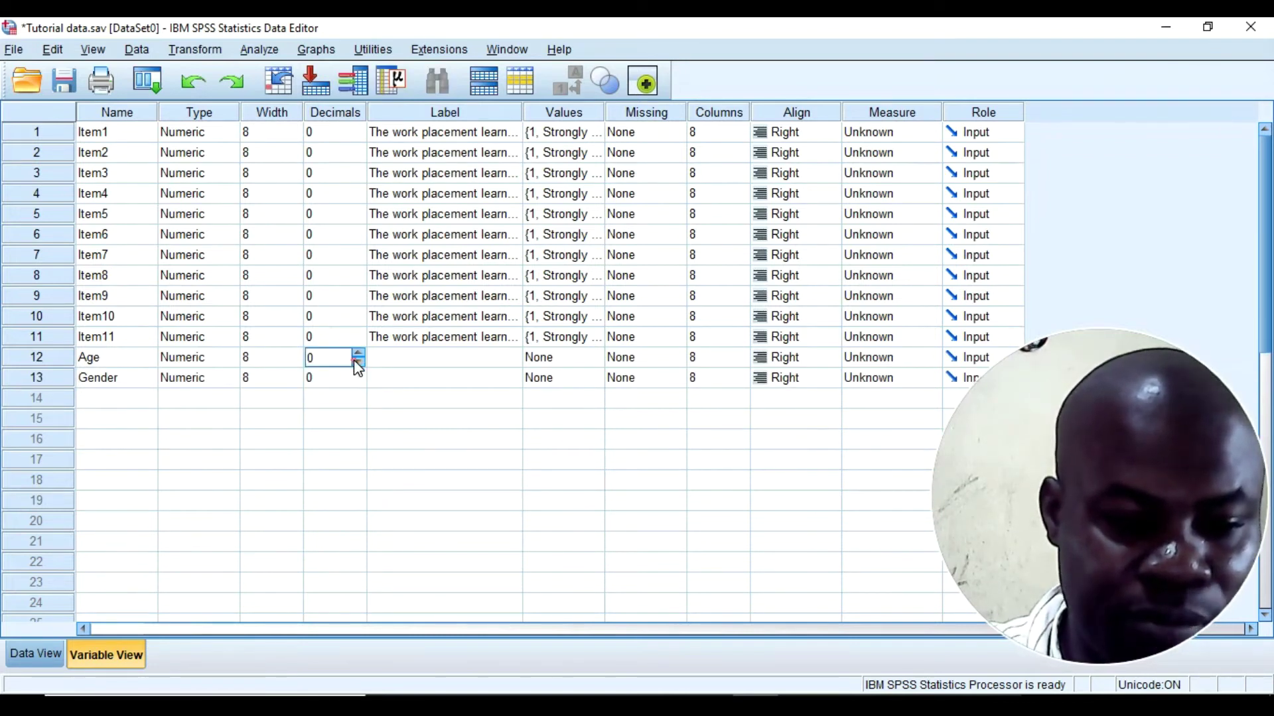
left_click(511, 359)
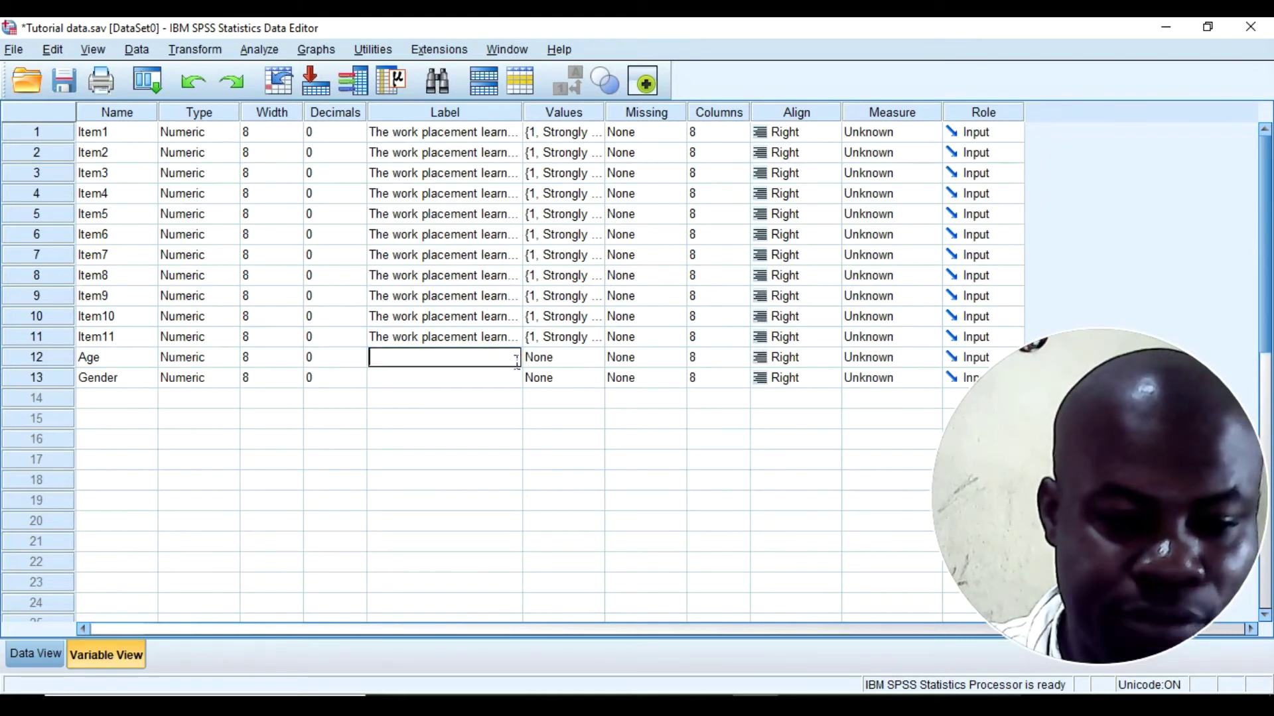
left_click(561, 357)
Step: Add the Age value label 1 = '18-25 years', copied from the Word questionnaire
left_click(591, 359)
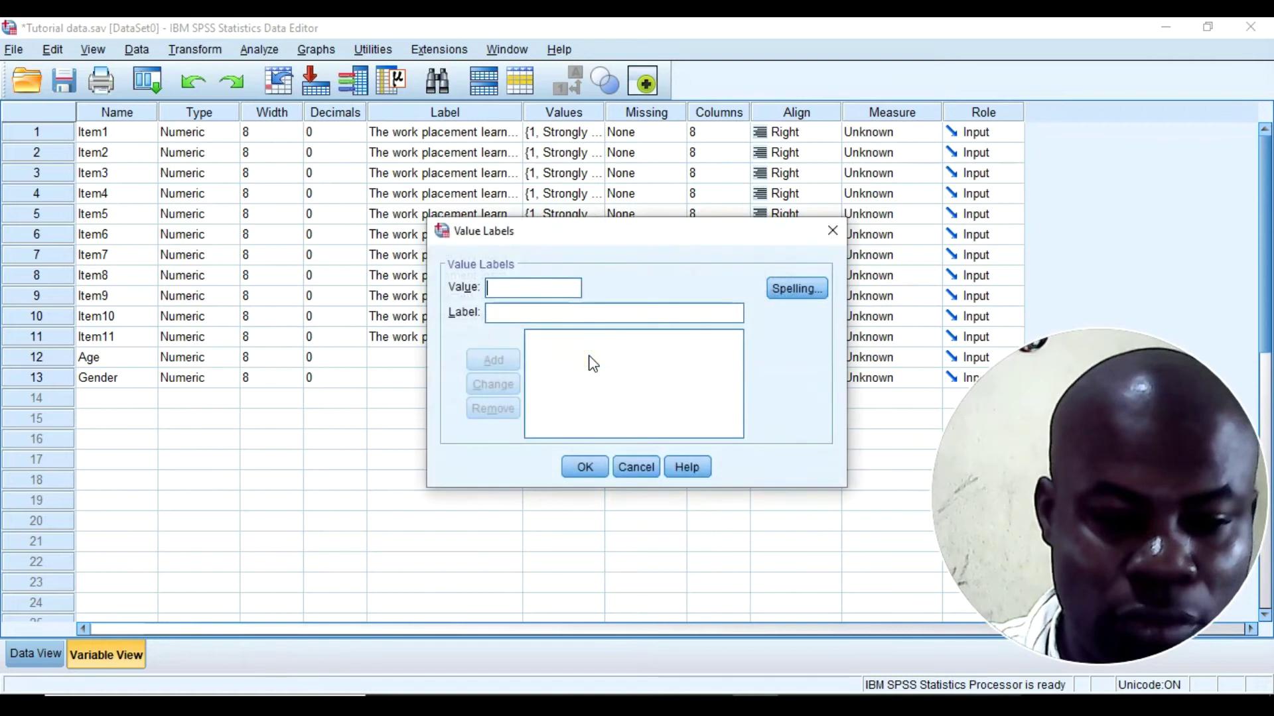
key("alt+Tab")
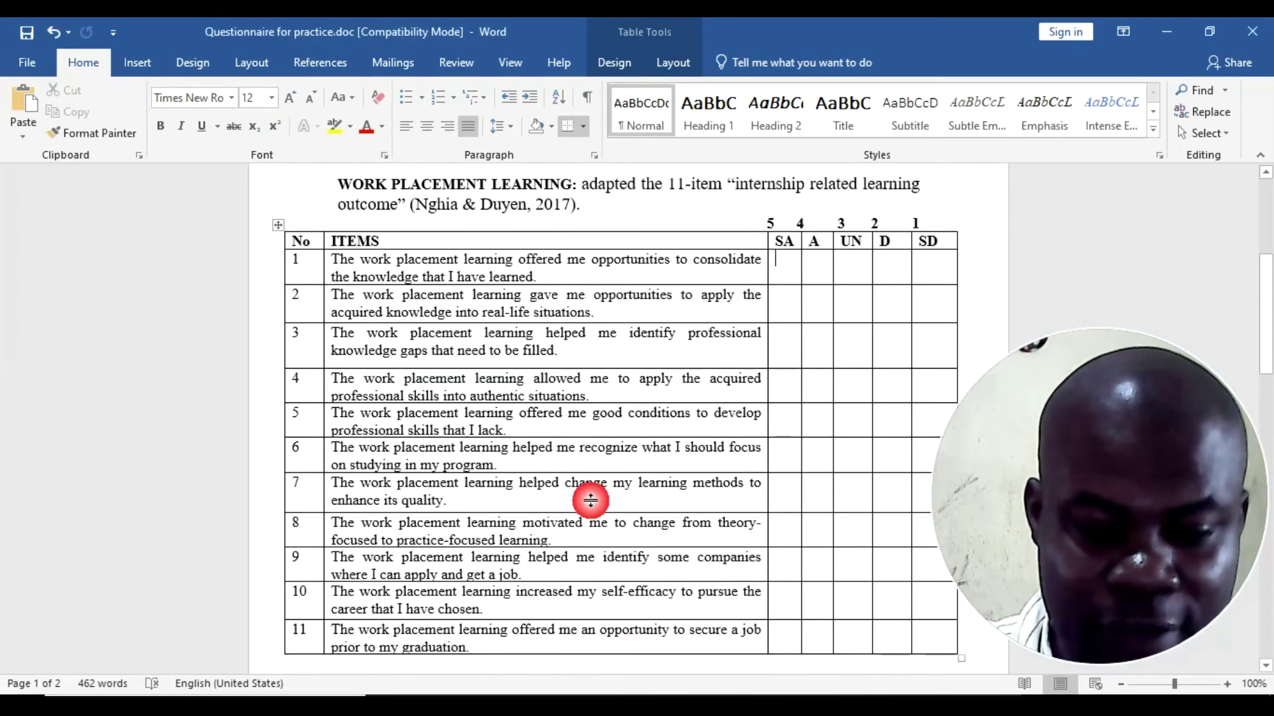
scroll(430, 420, "up", 5)
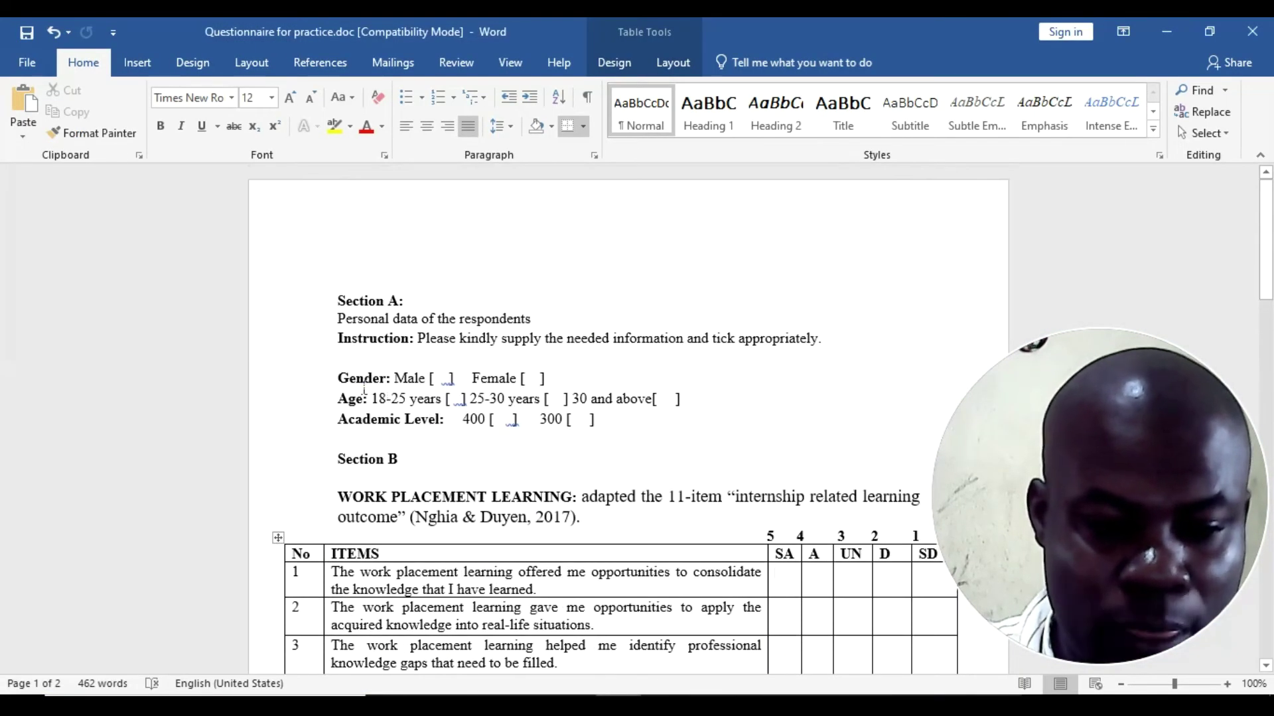
left_click_drag(448, 401, 372, 398)
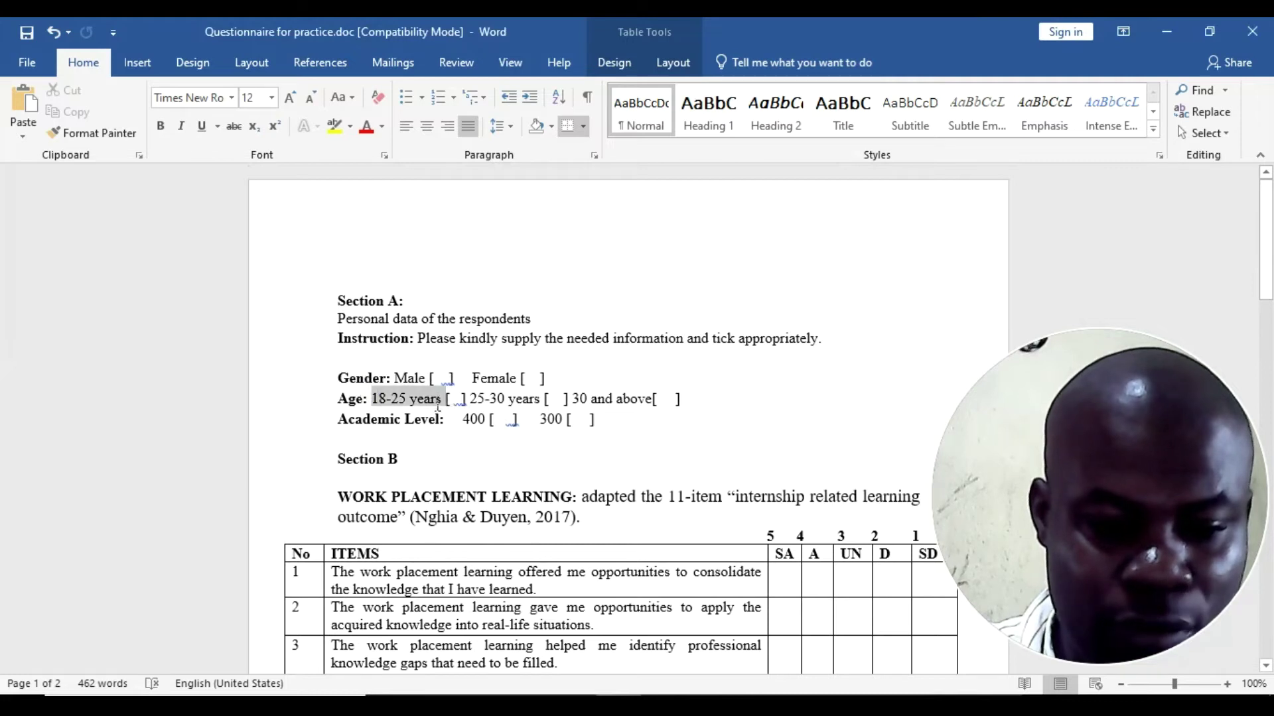
right_click(434, 396)
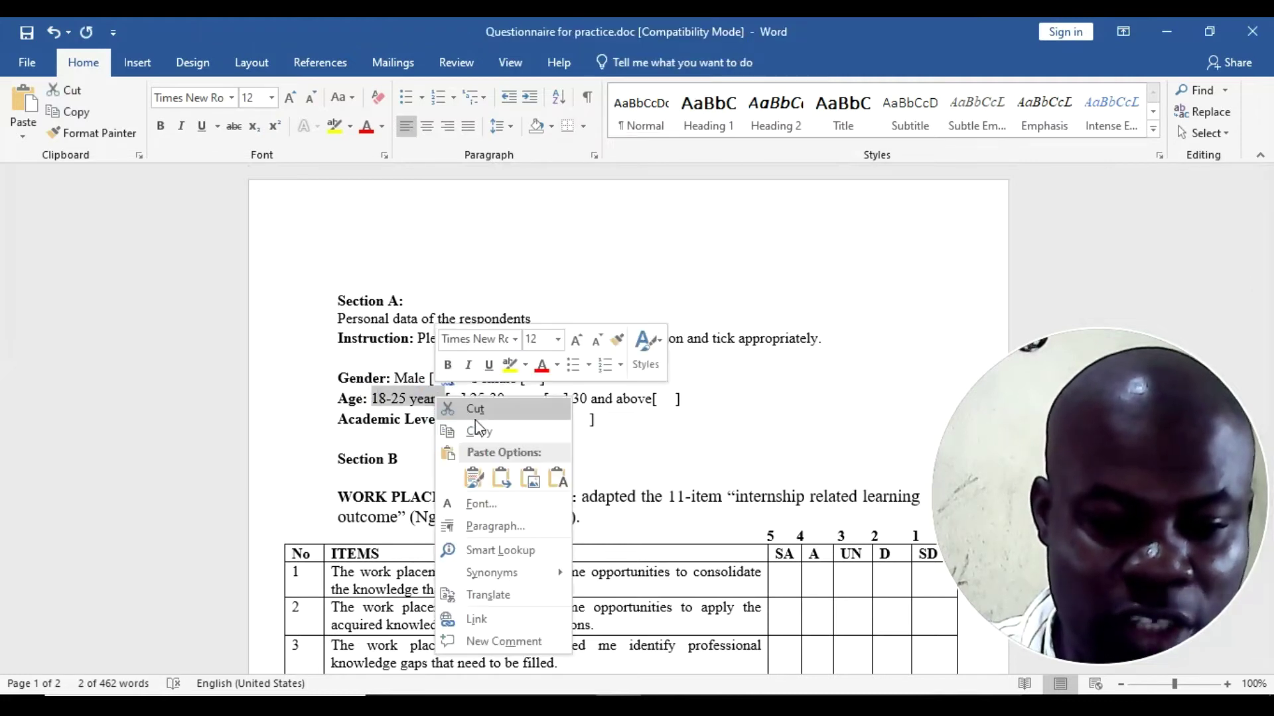
left_click(476, 430)
key("alt+Tab")
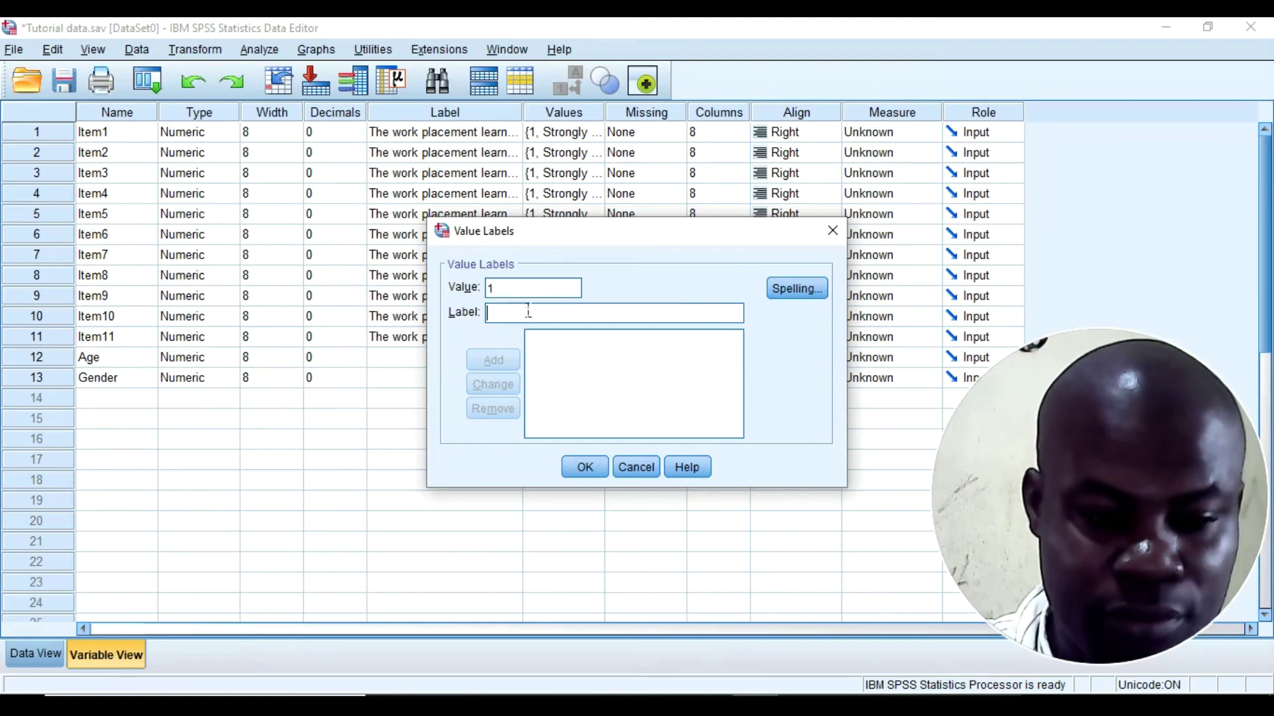
key("ctrl+v")
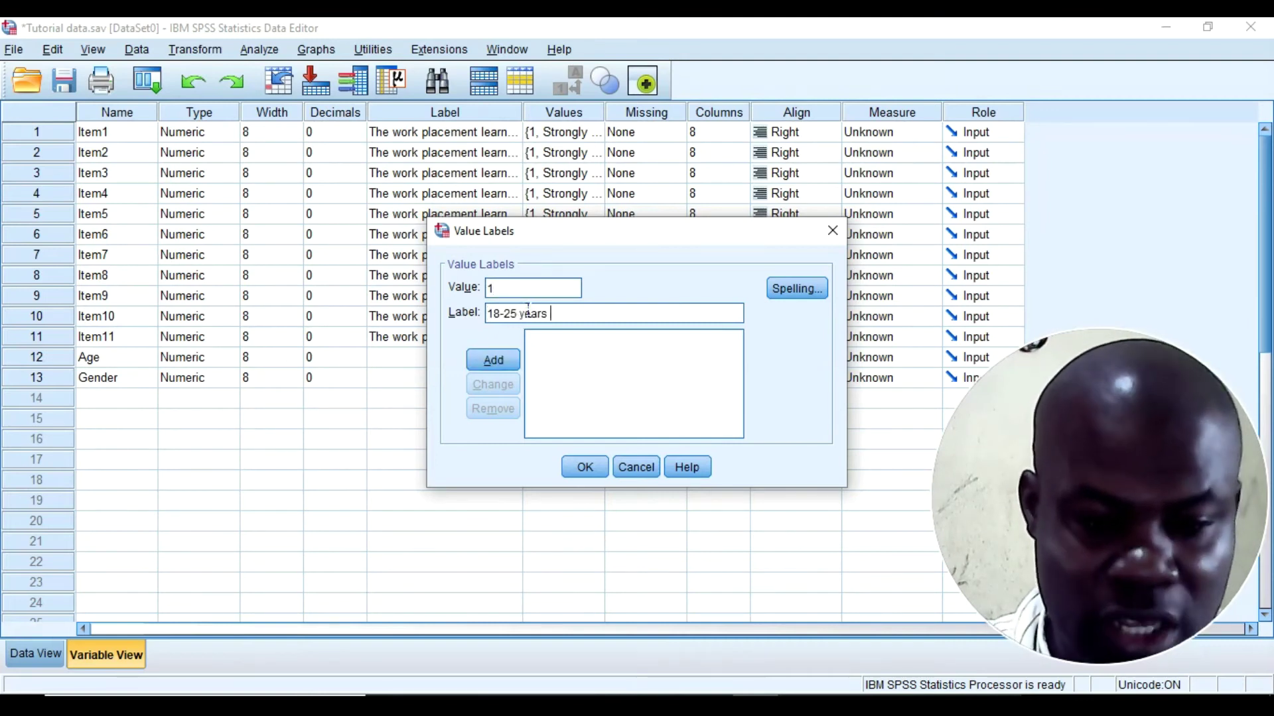
left_click(491, 360)
Step: Add the Age value label 2 = '25-30 years', copied from the questionnaire
key("alt+Tab")
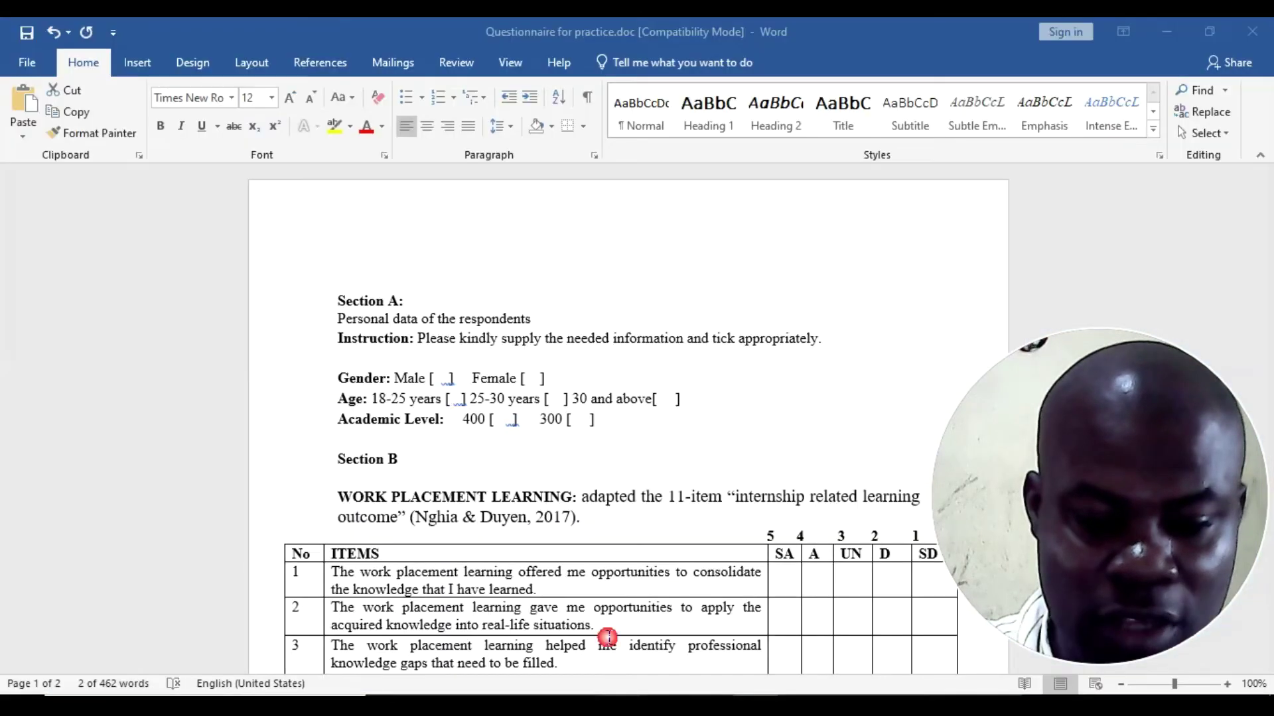
double_click(469, 419)
left_click(499, 419)
left_click_drag(474, 398, 523, 406)
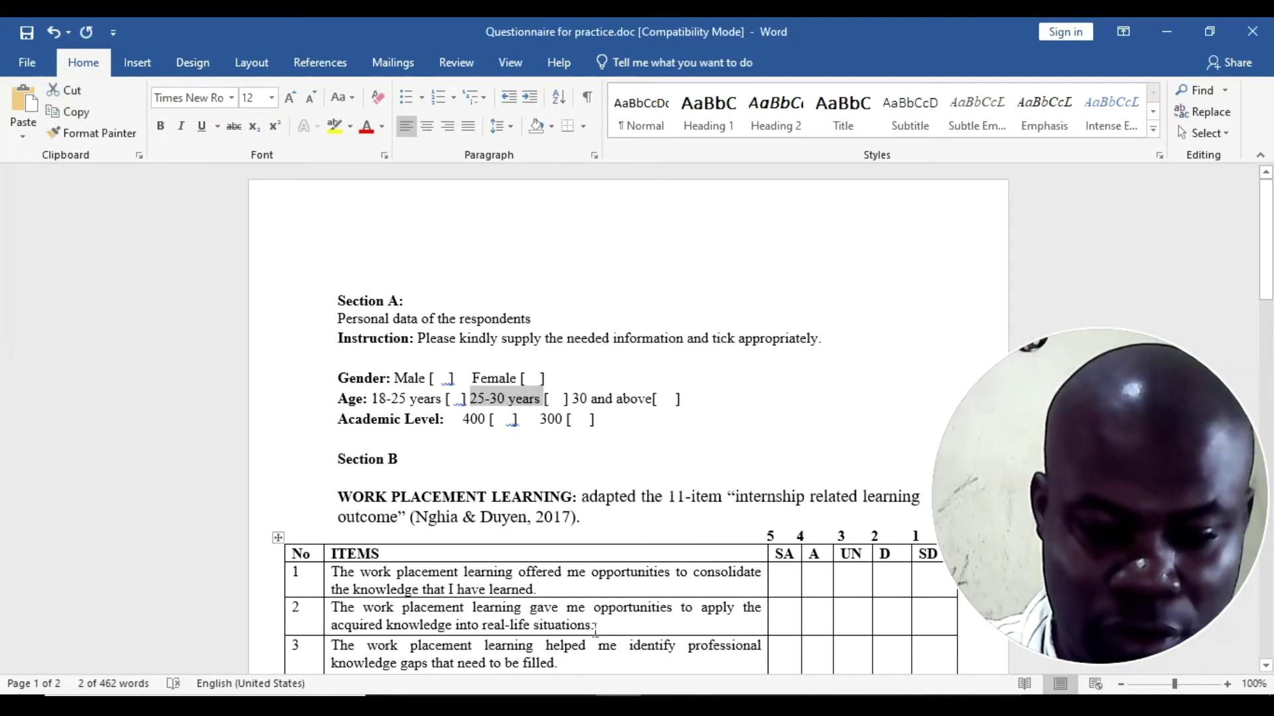
left_click(756, 694)
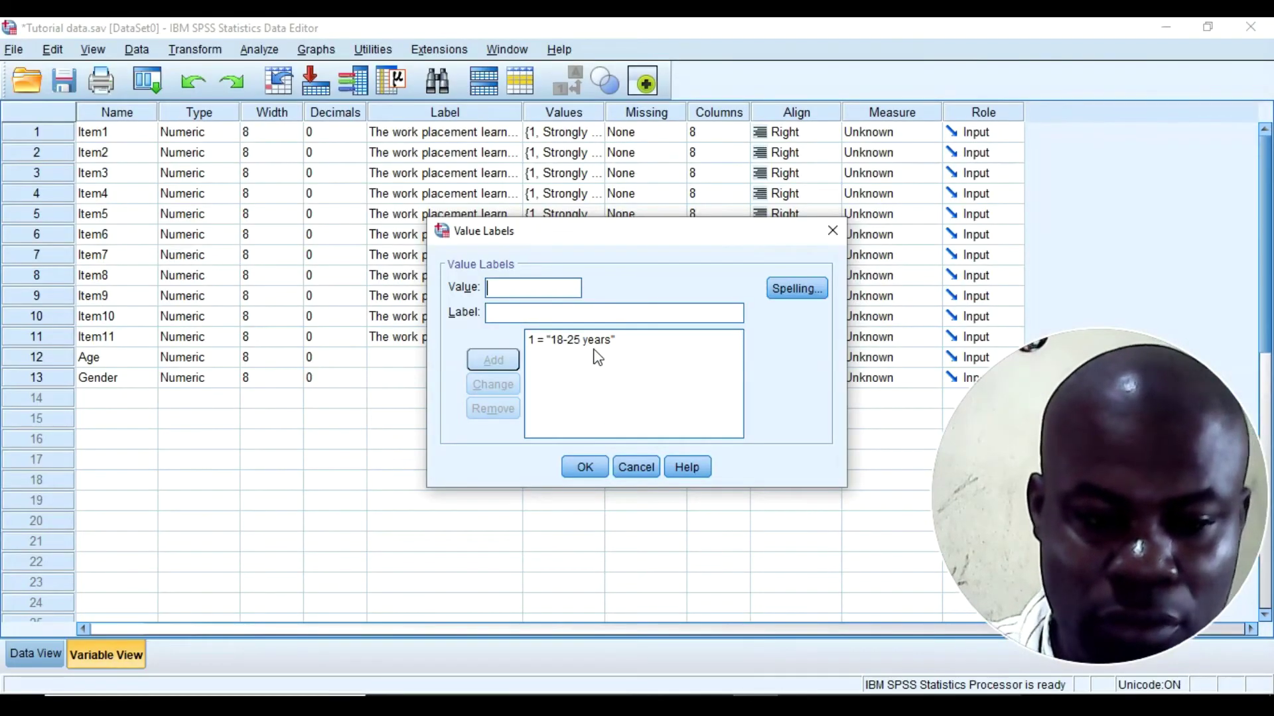
left_click(584, 314)
key("ctrl+v")
left_click(504, 361)
Step: Add the Age value label 3 = '30 and above' and confirm the labels
key("alt+Tab")
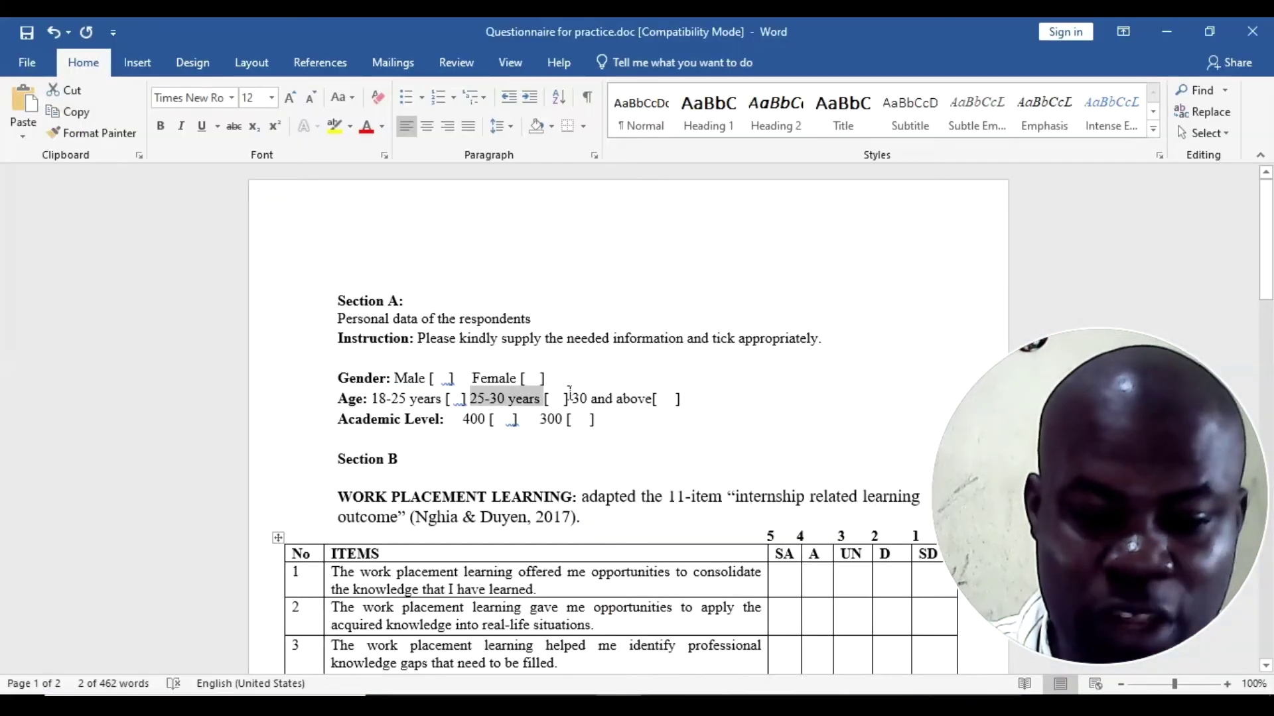
left_click_drag(571, 397, 628, 401)
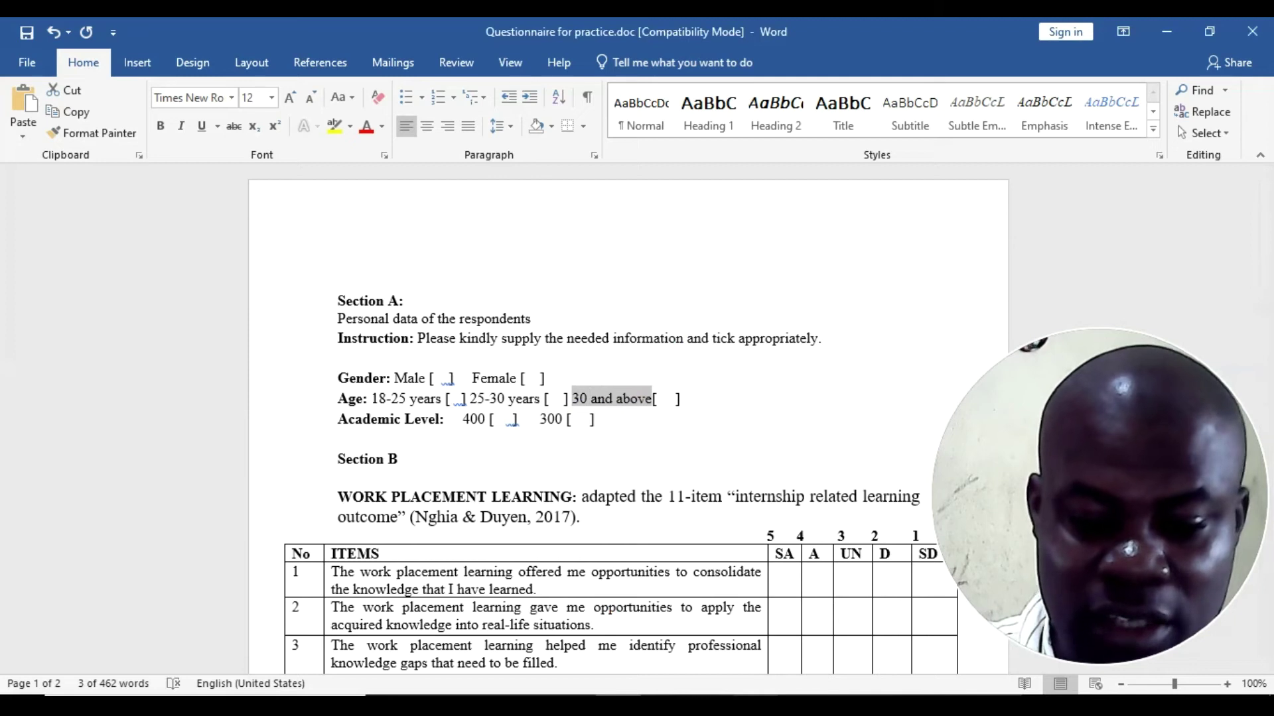
key("alt+Tab")
type("3")
left_click(650, 317)
key("ctrl+v")
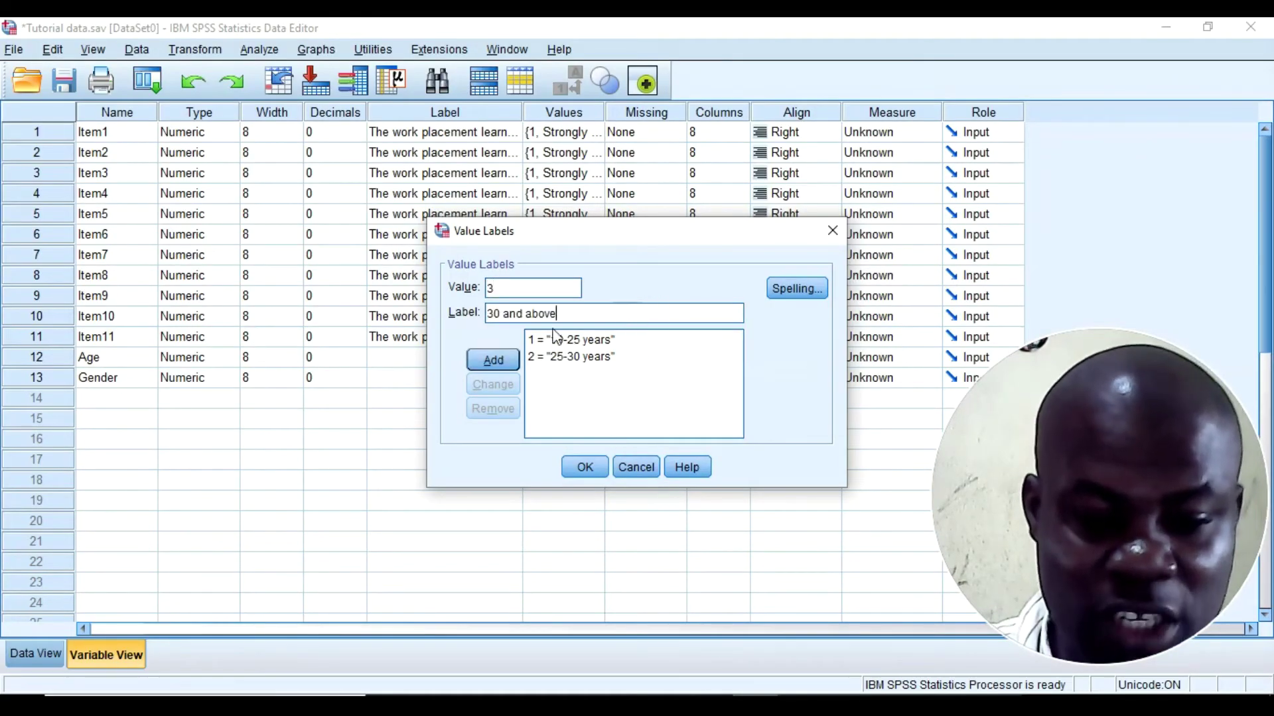
left_click(510, 361)
left_click(586, 467)
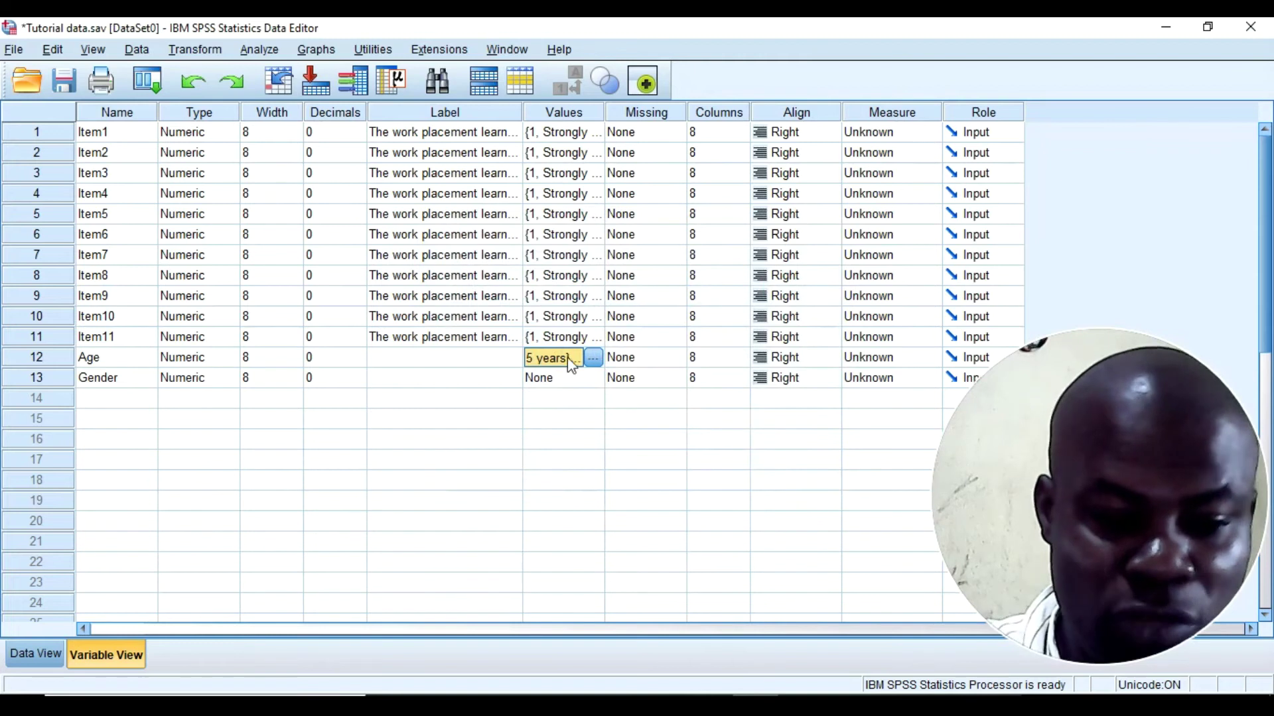
Step: Give Gender the value labels 1 = Male and 2 = Female, then save Tutorial data.sav
left_click(599, 381)
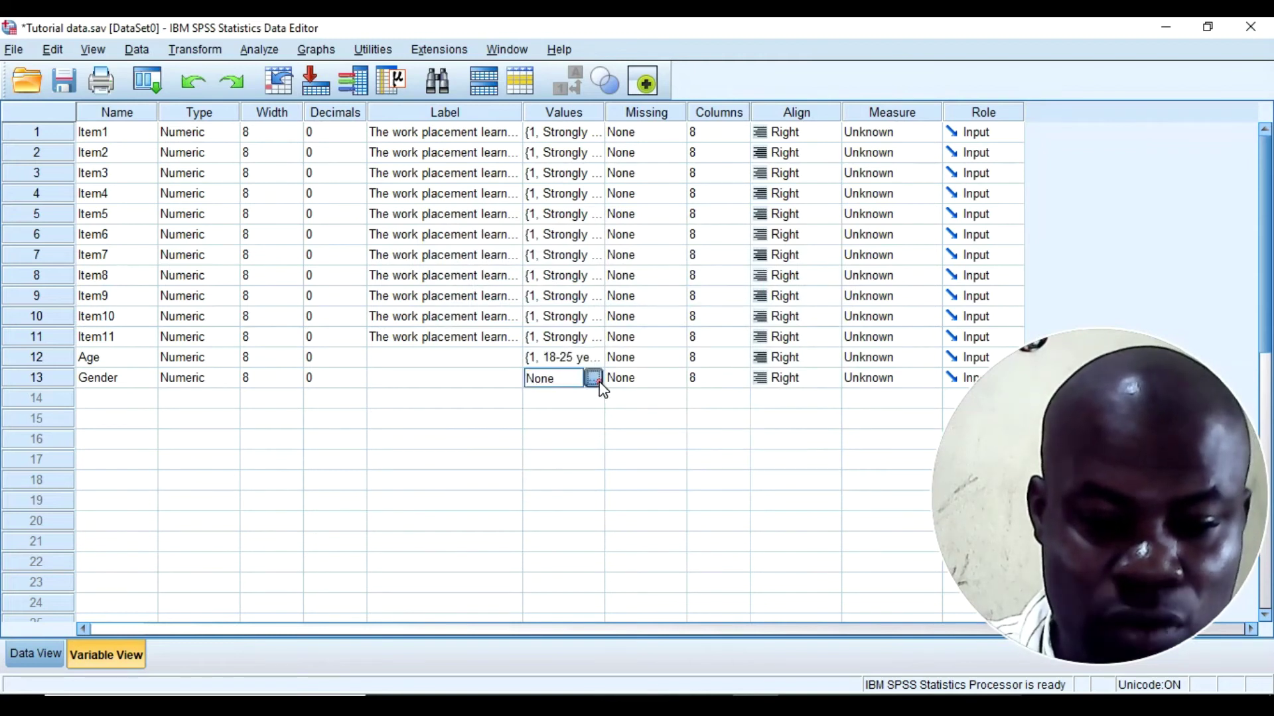
left_click(595, 378)
type("1")
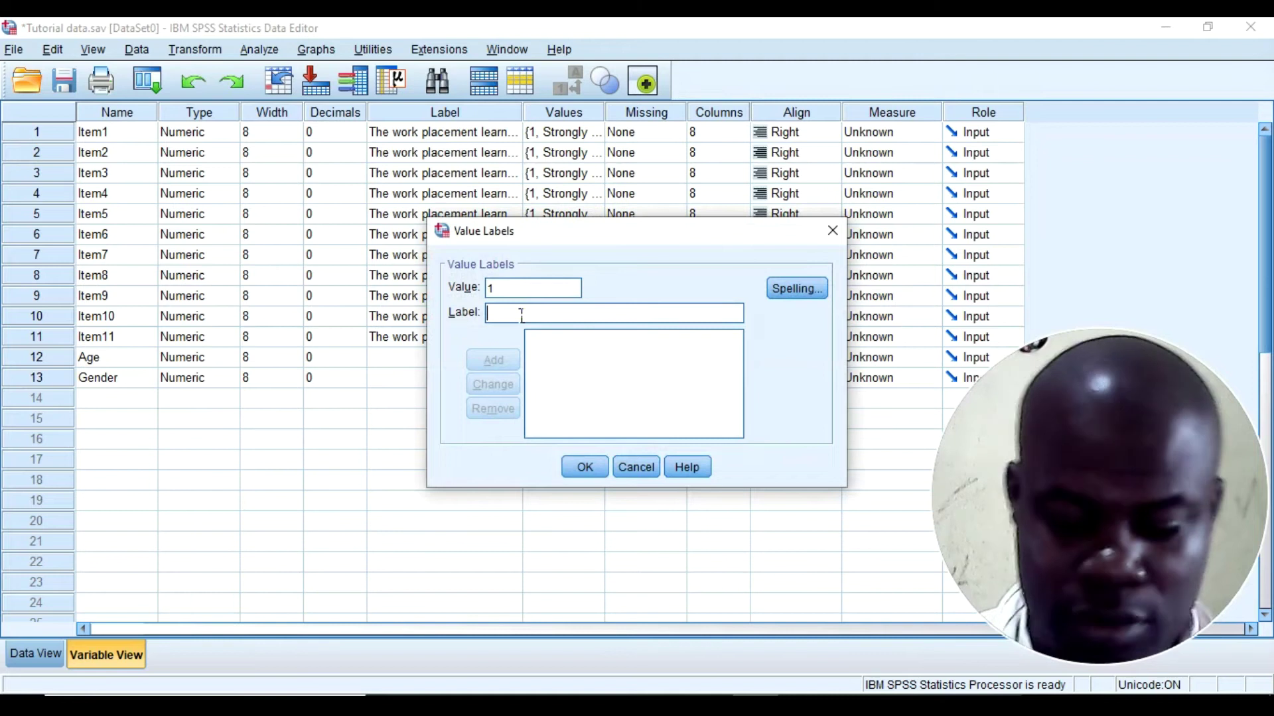
type("Male")
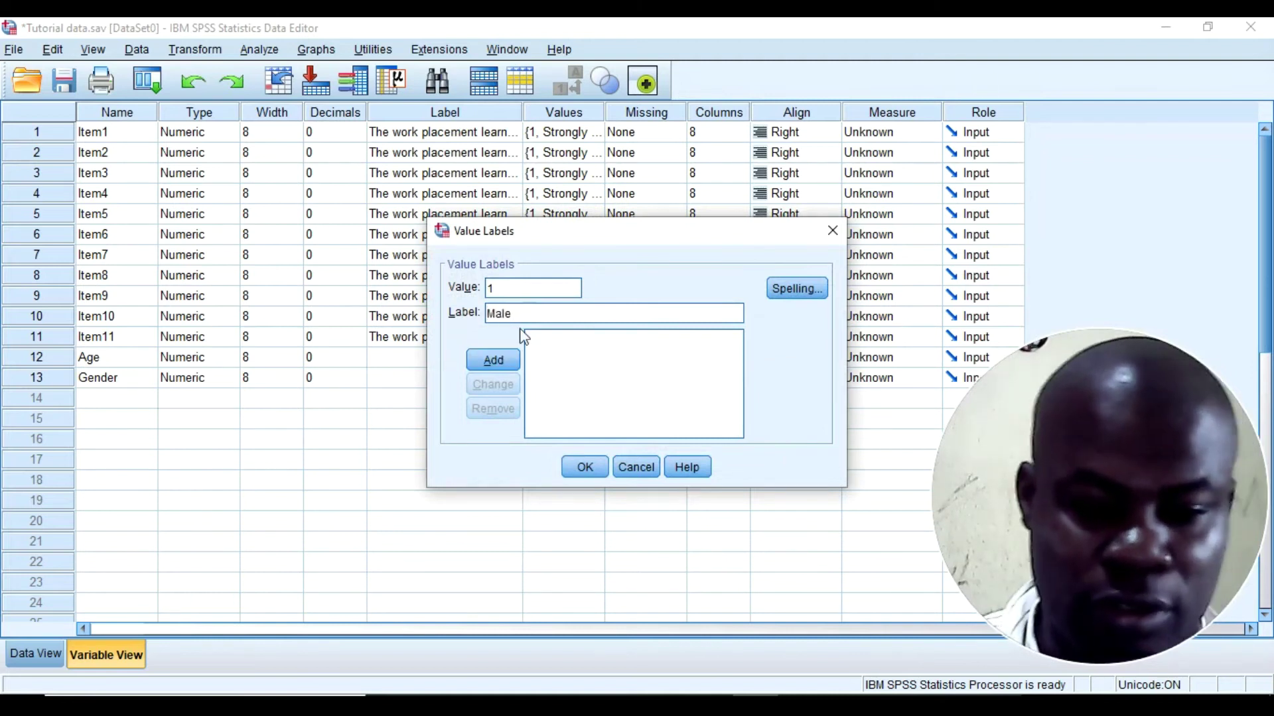
left_click(516, 352)
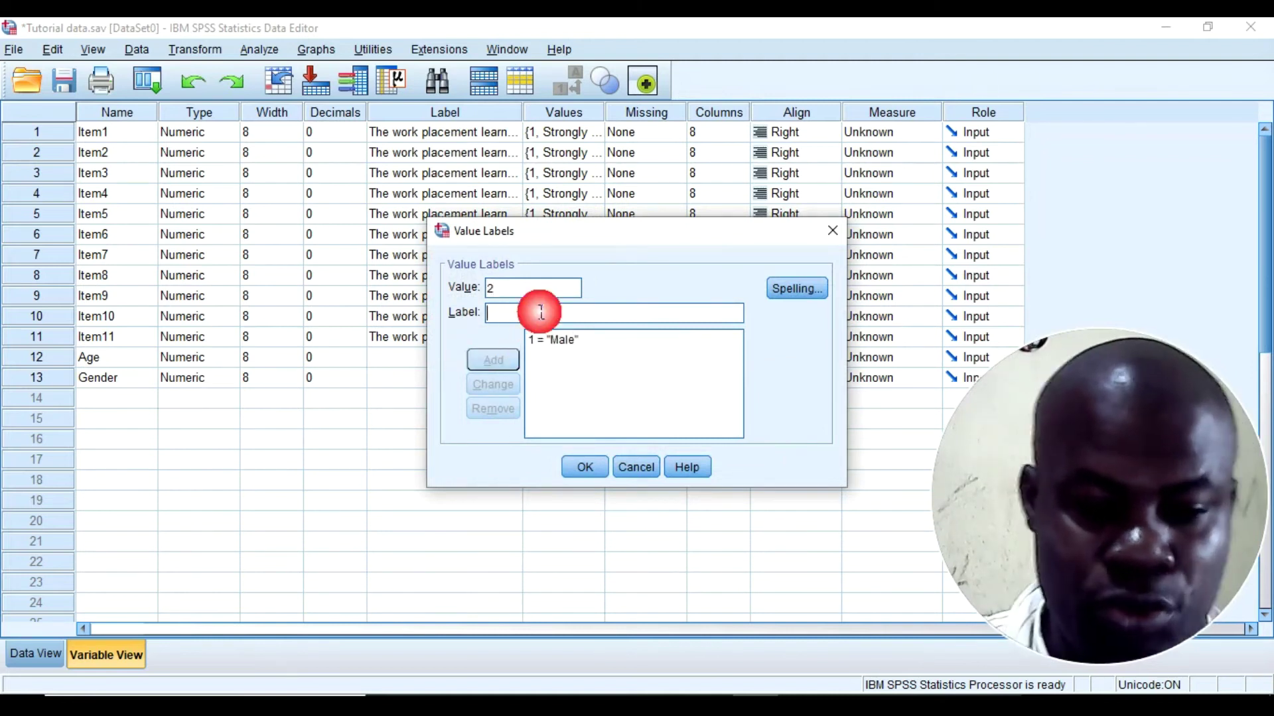
type("Female")
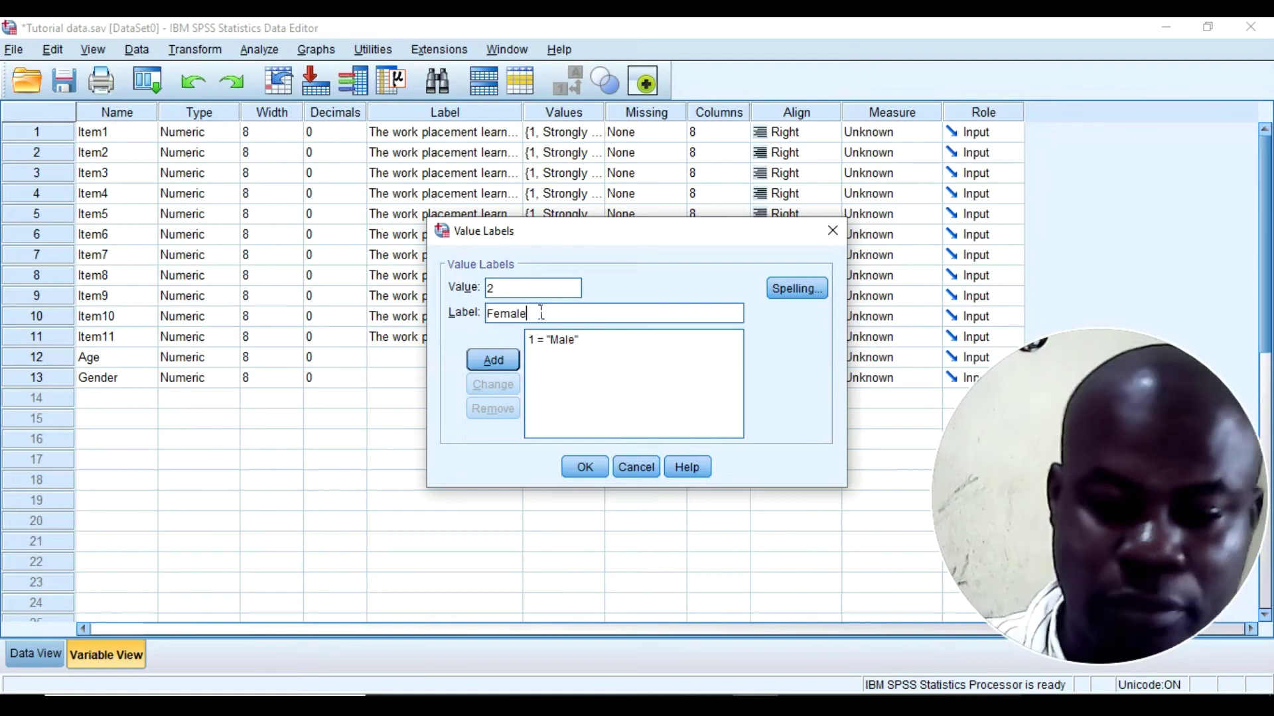
left_click(501, 370)
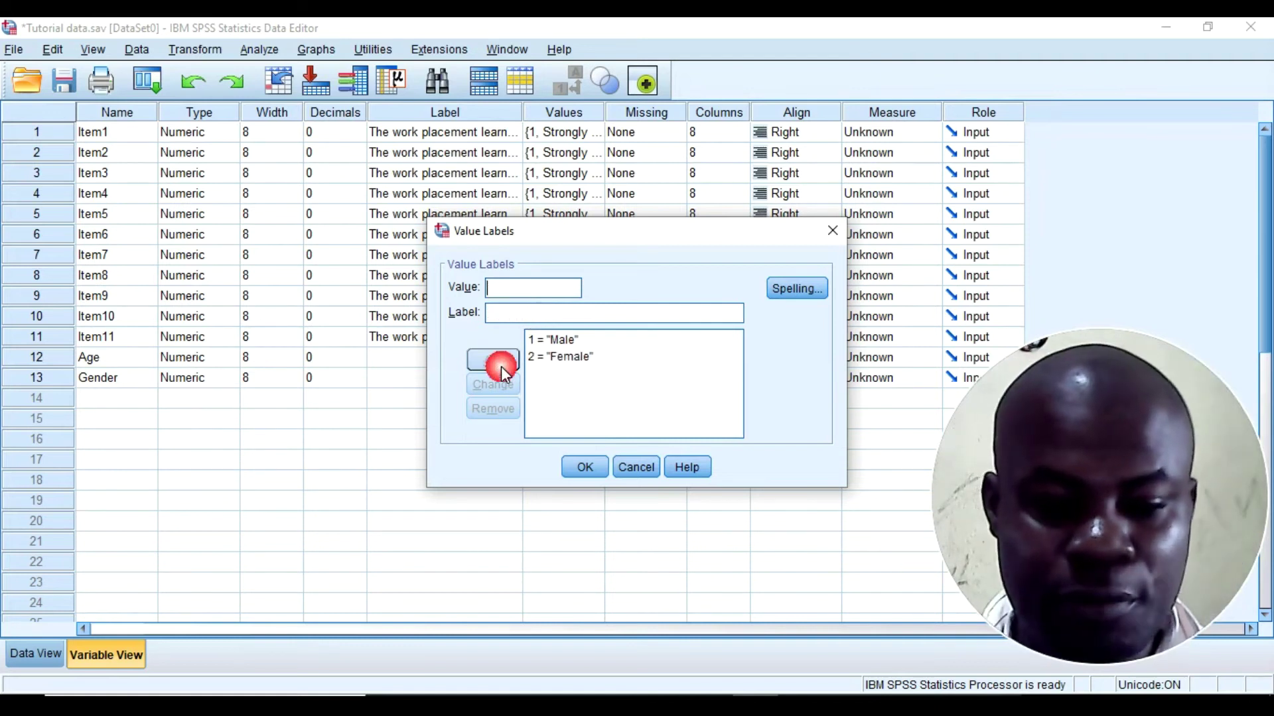
left_click(584, 468)
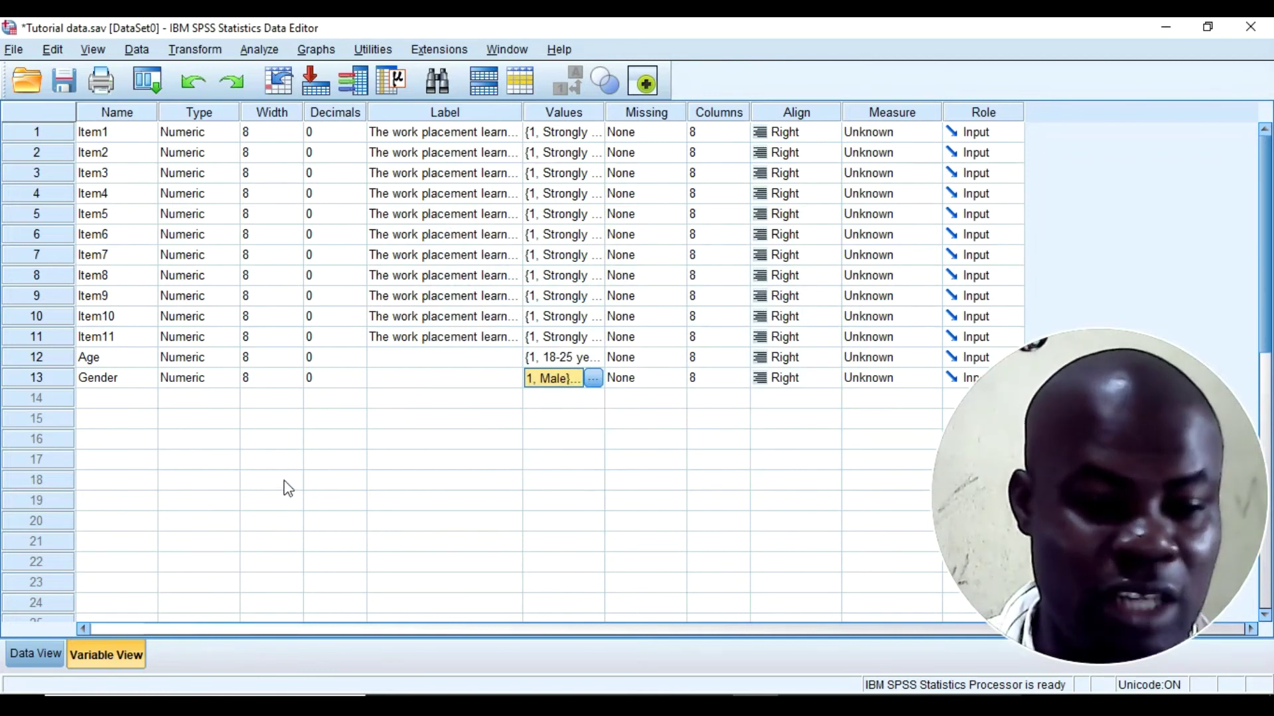
left_click(69, 85)
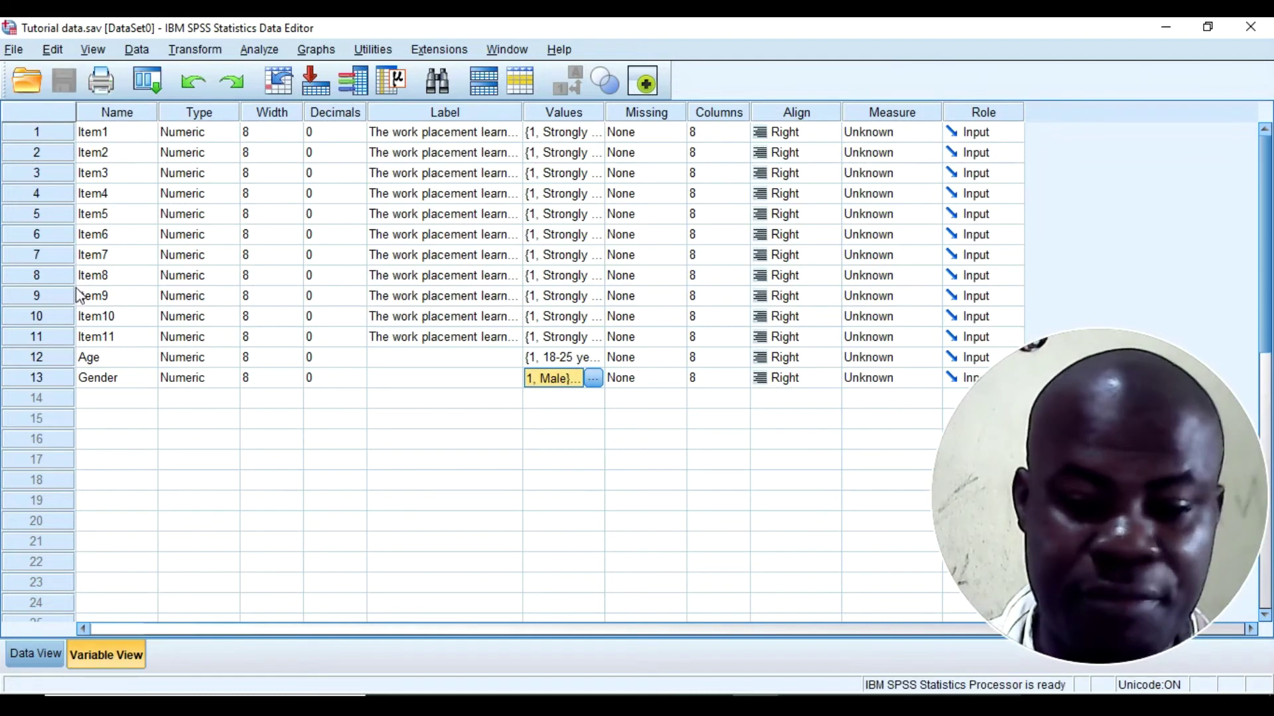
Step: Copy the Gender and Age responses in B2:C295 from the Excel workbook
left_click(23, 654)
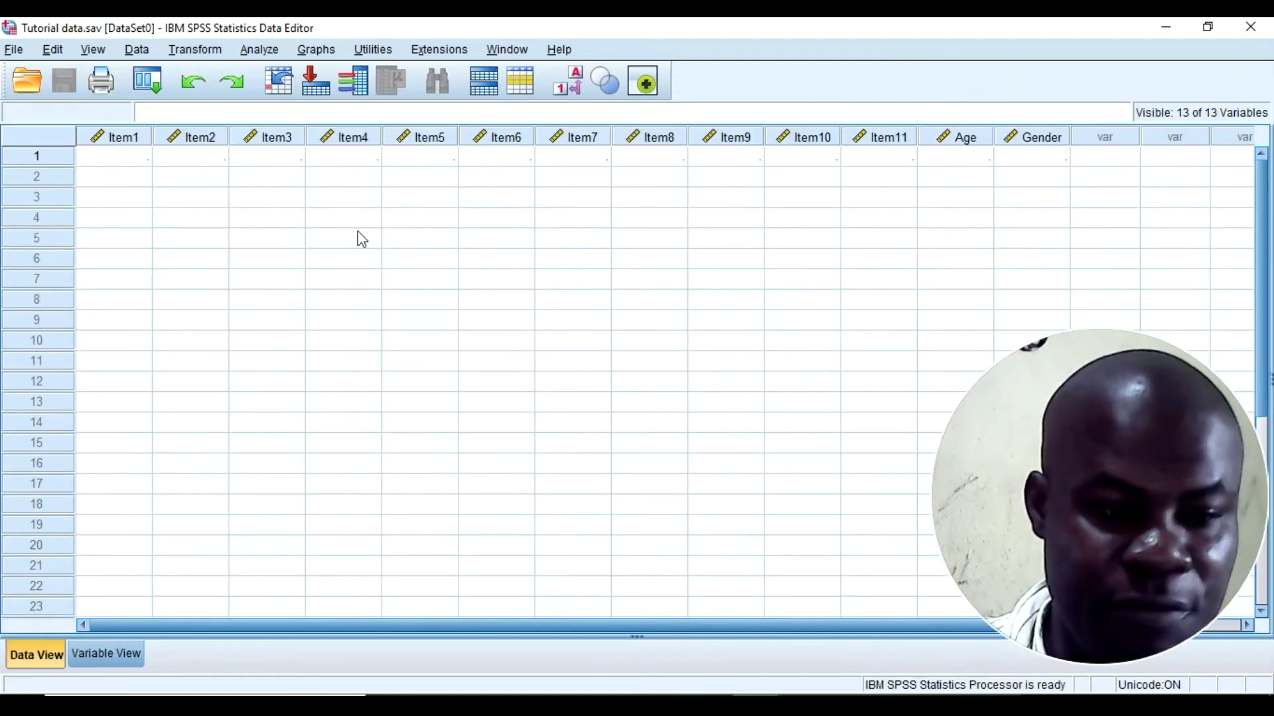
key("alt+Tab")
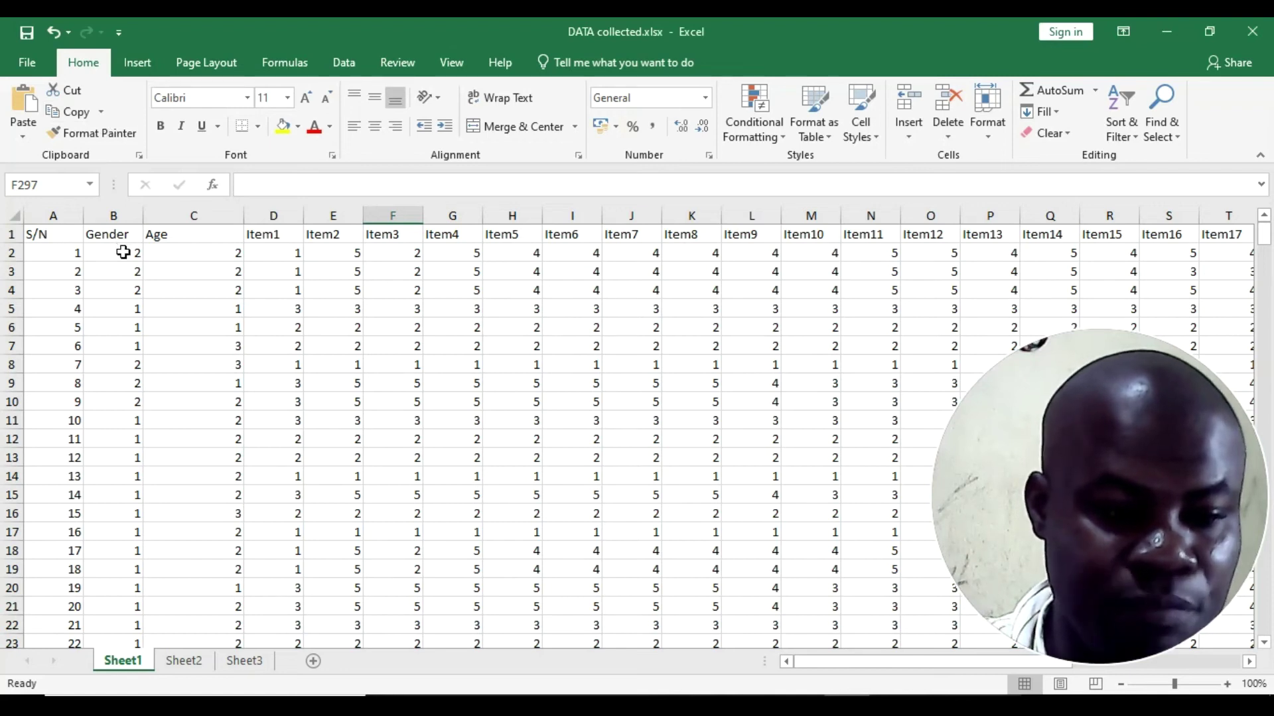
left_click_drag(123, 252, 228, 570)
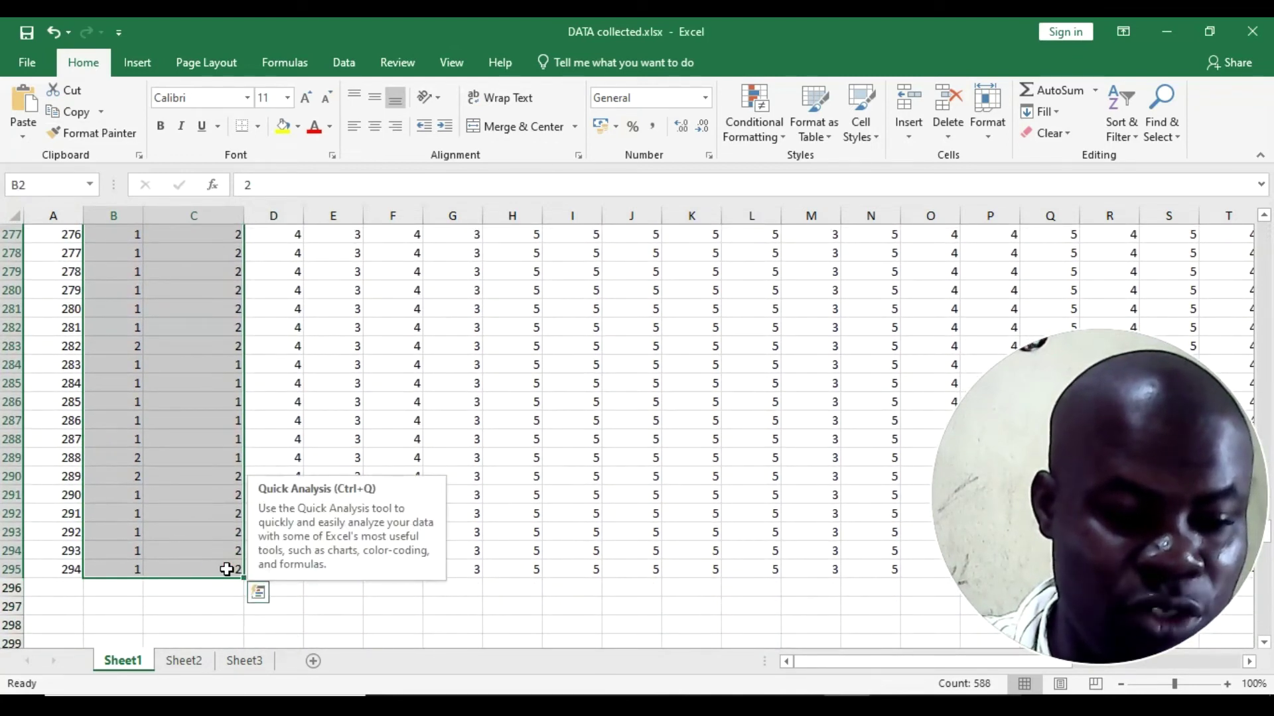
right_click(226, 569)
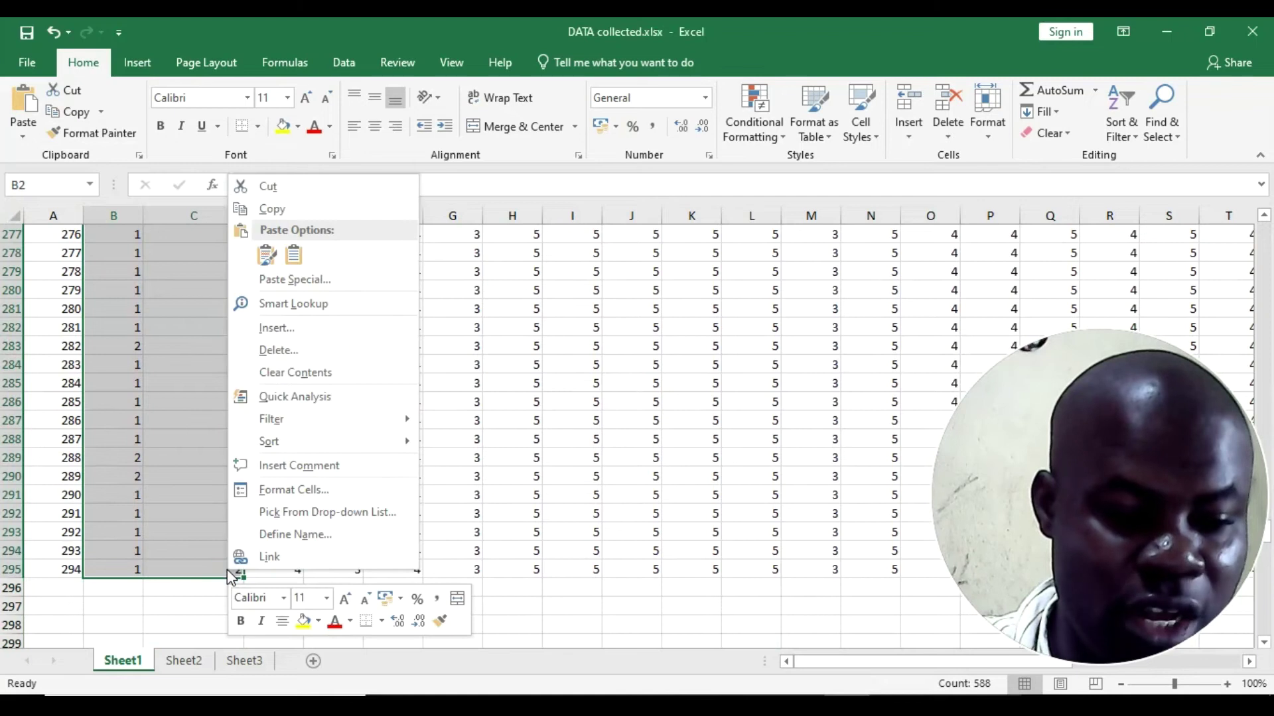
left_click(272, 211)
scroll(464, 398, "up", 20)
Step: Paste the copied responses into the Age and Gender columns starting at row 1
key("alt+Tab")
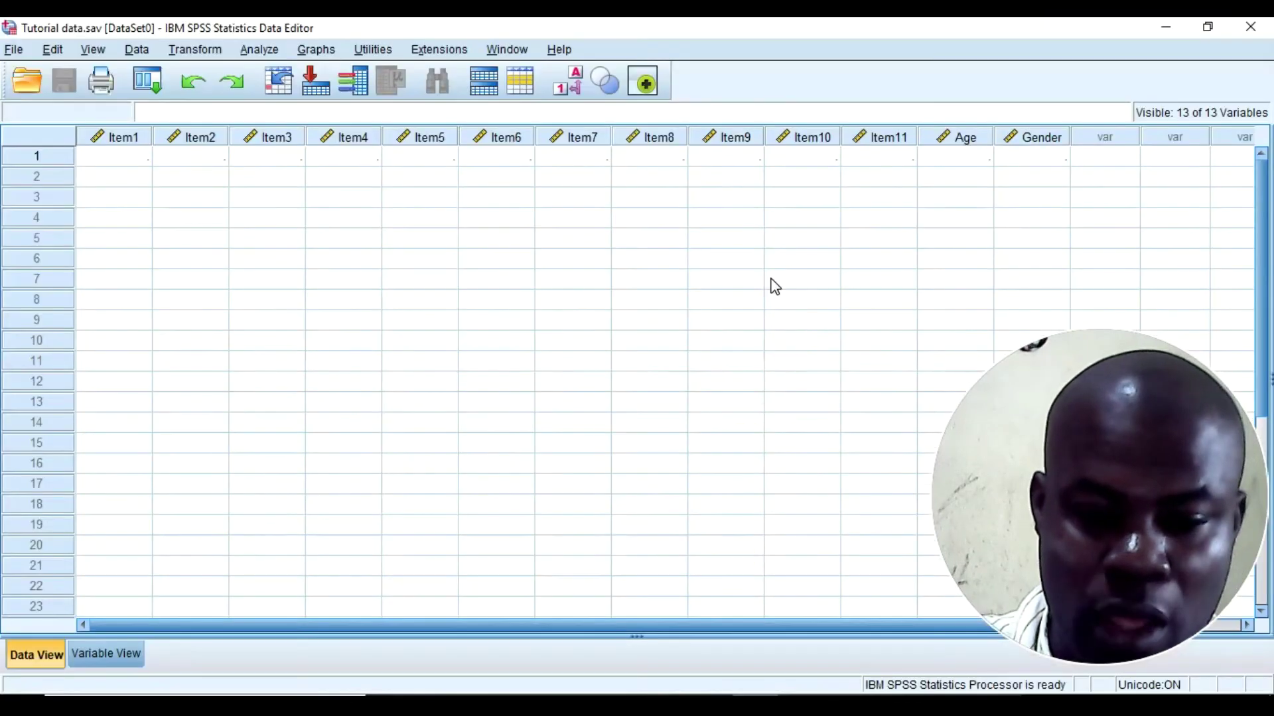
left_click(980, 165)
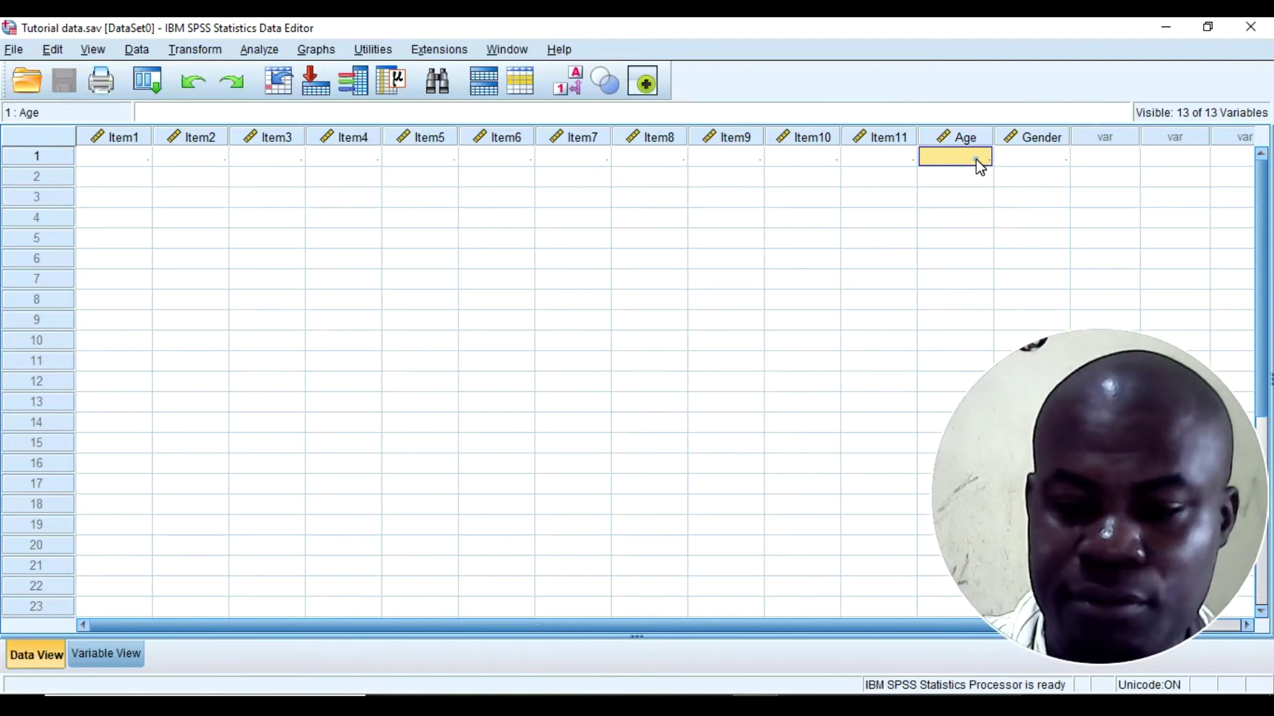
right_click(976, 159)
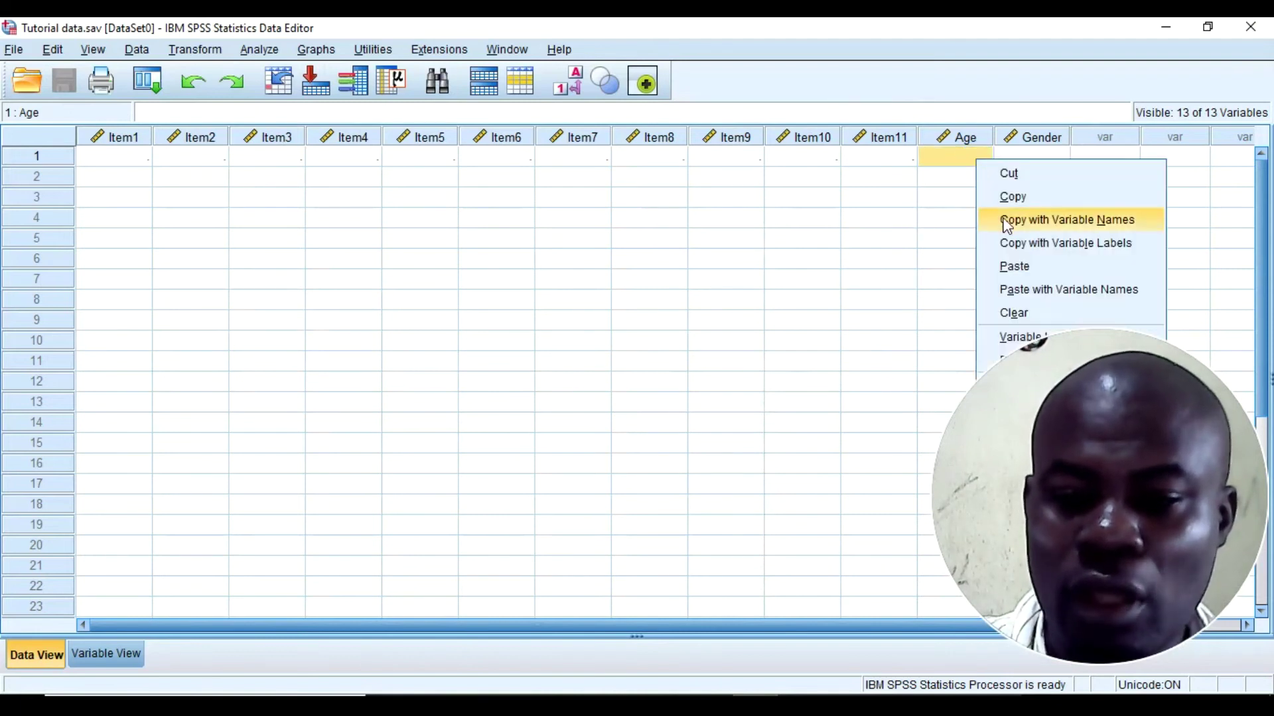
left_click(1035, 268)
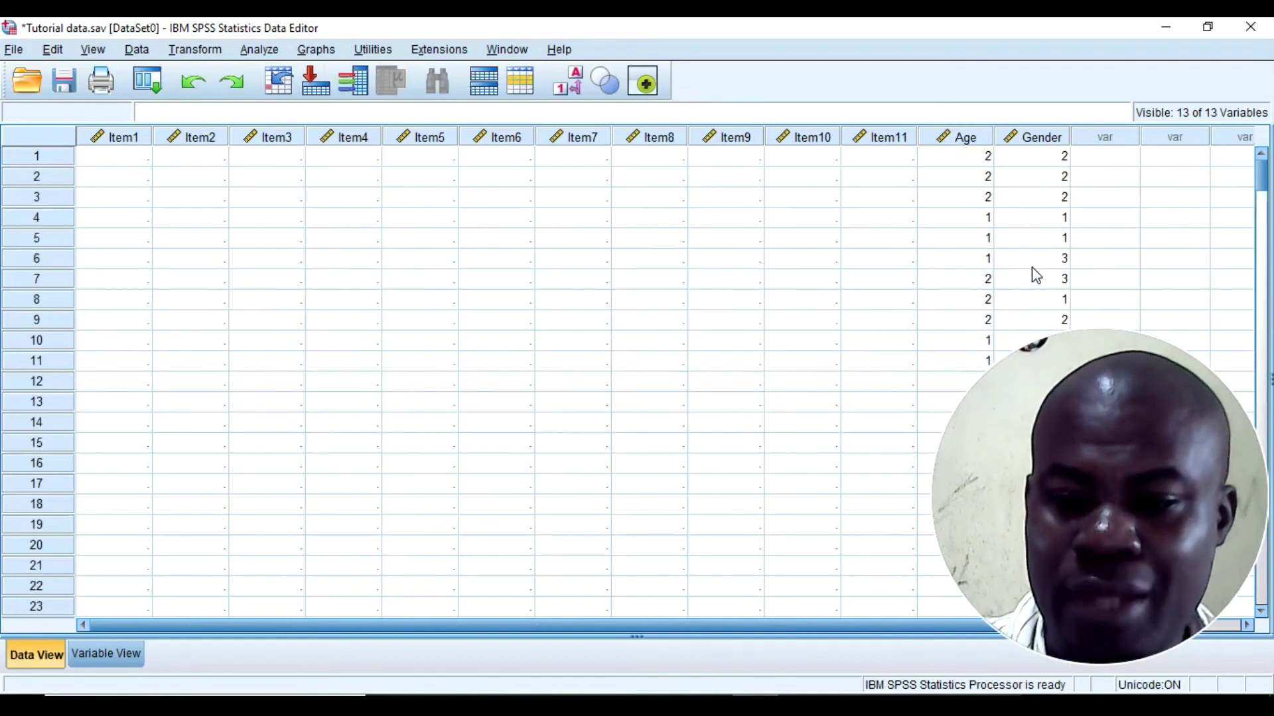
scroll(1028, 245, "down", 6)
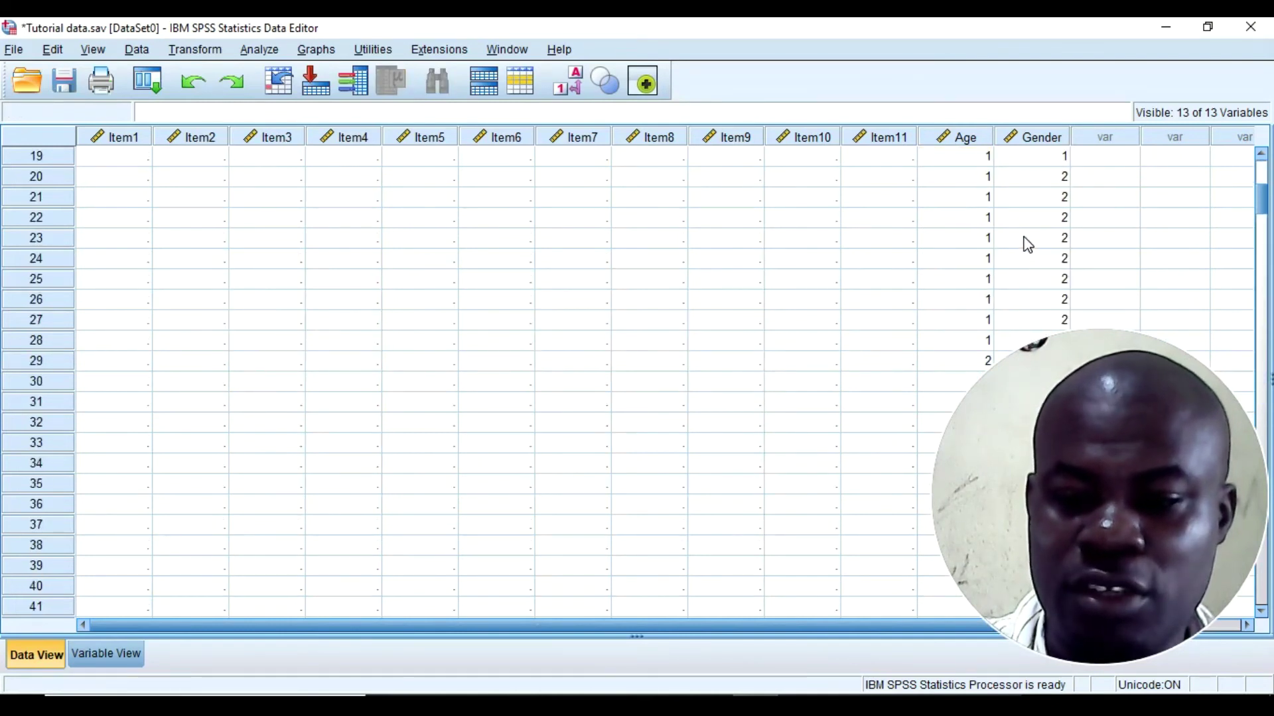
scroll(1028, 245, "up", 6)
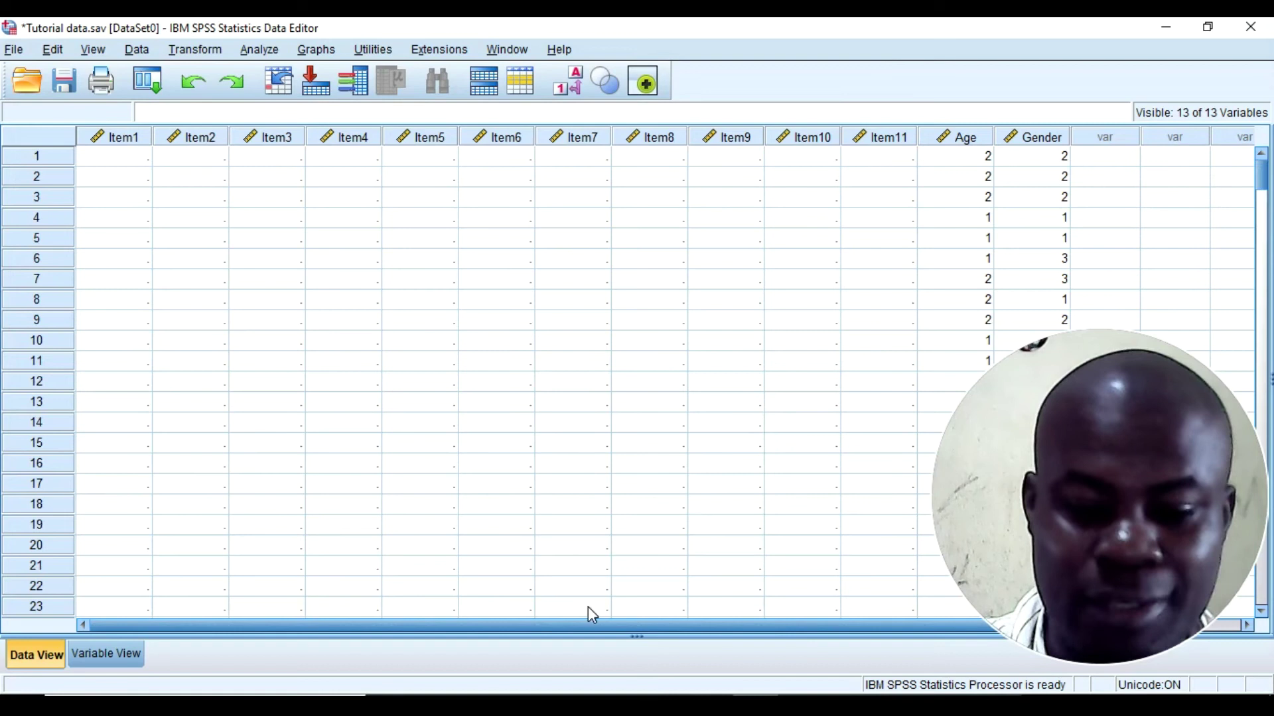
Step: Copy the Item1–Item11 responses in D2:N295 from the Excel workbook
key("alt+Tab")
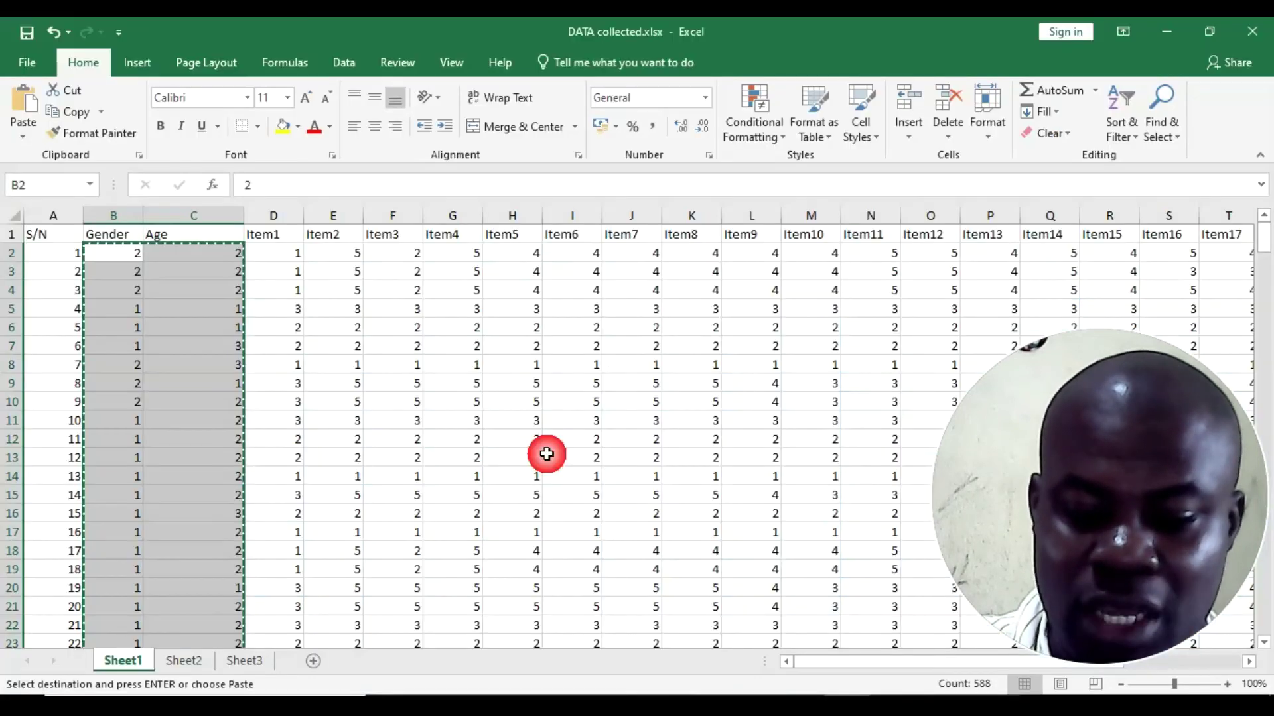
left_click(295, 250)
left_click_drag(295, 251, 870, 571)
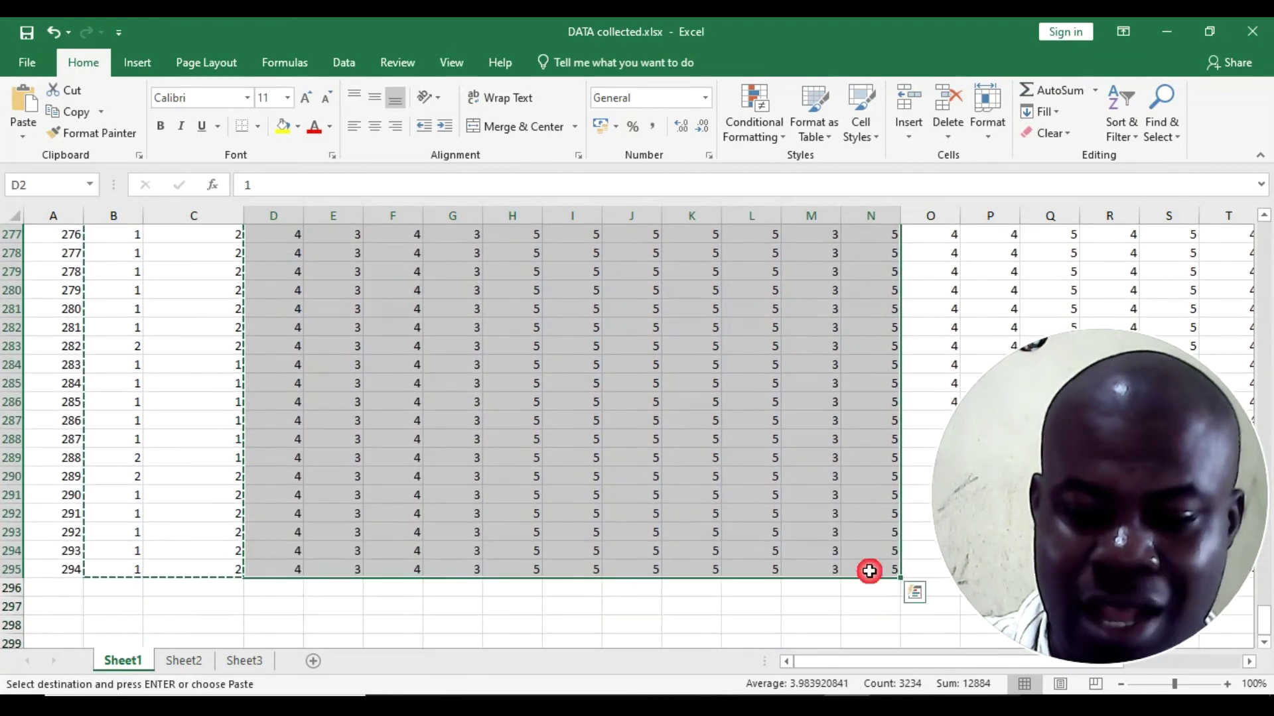
right_click(745, 423)
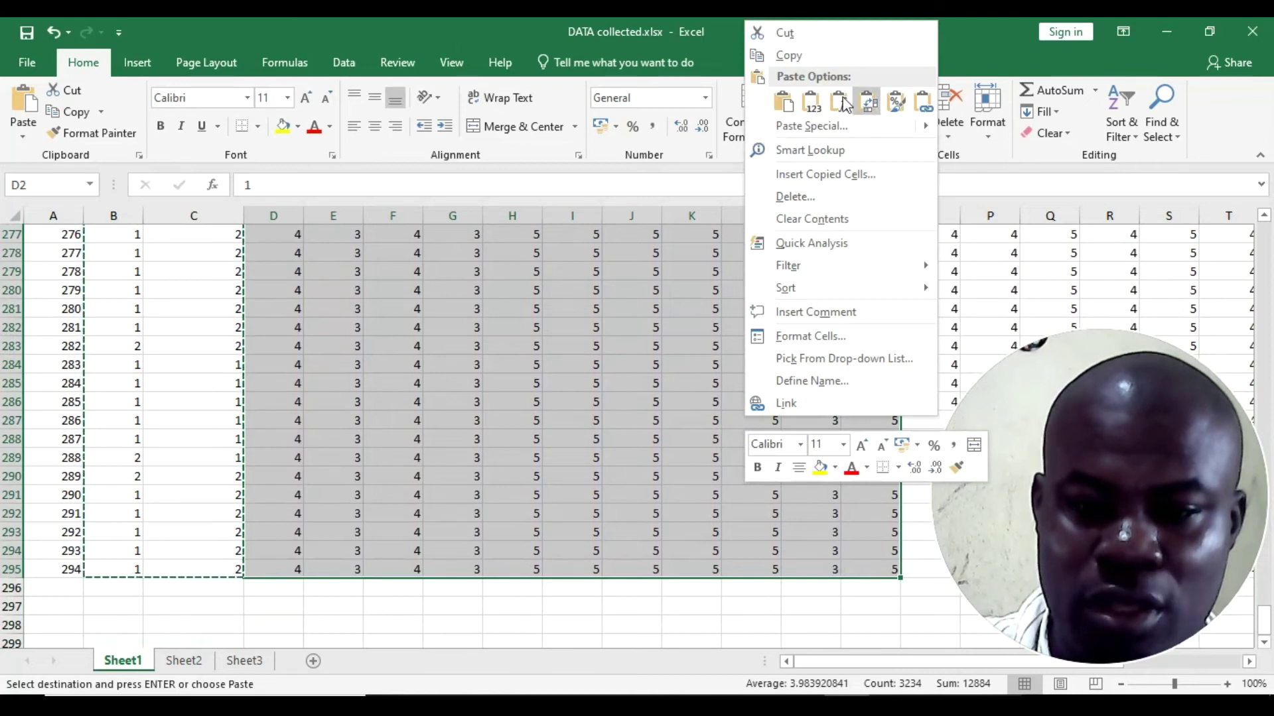
left_click(812, 56)
scroll(767, 544, "up", 20)
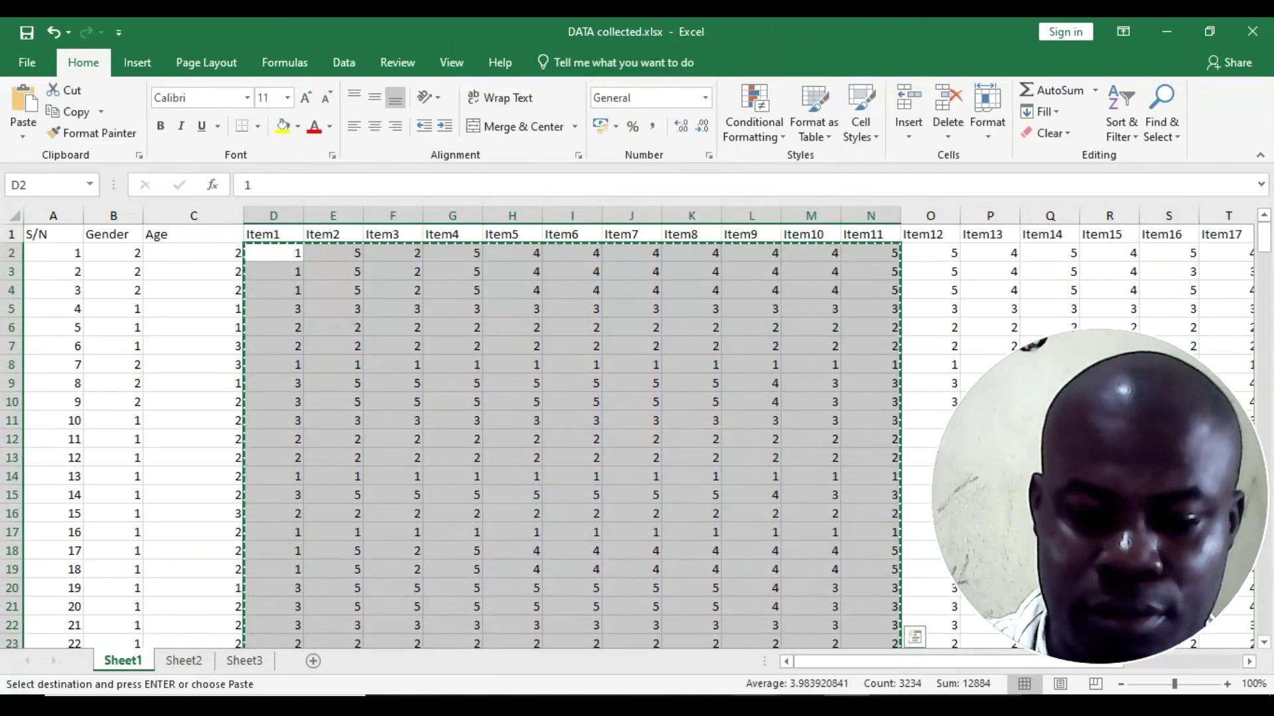
key("alt+Tab")
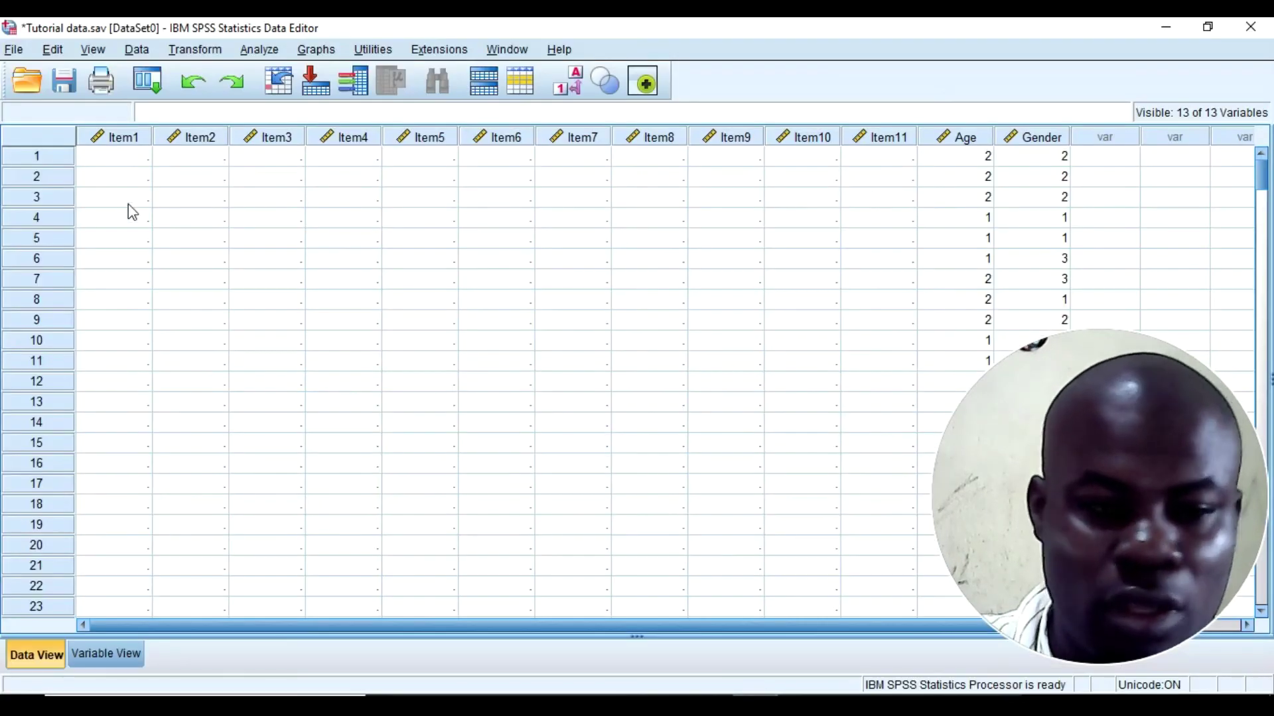
Step: Paste the item responses starting at row 1 of Item1 and save Tutorial data.sav
left_click(122, 158)
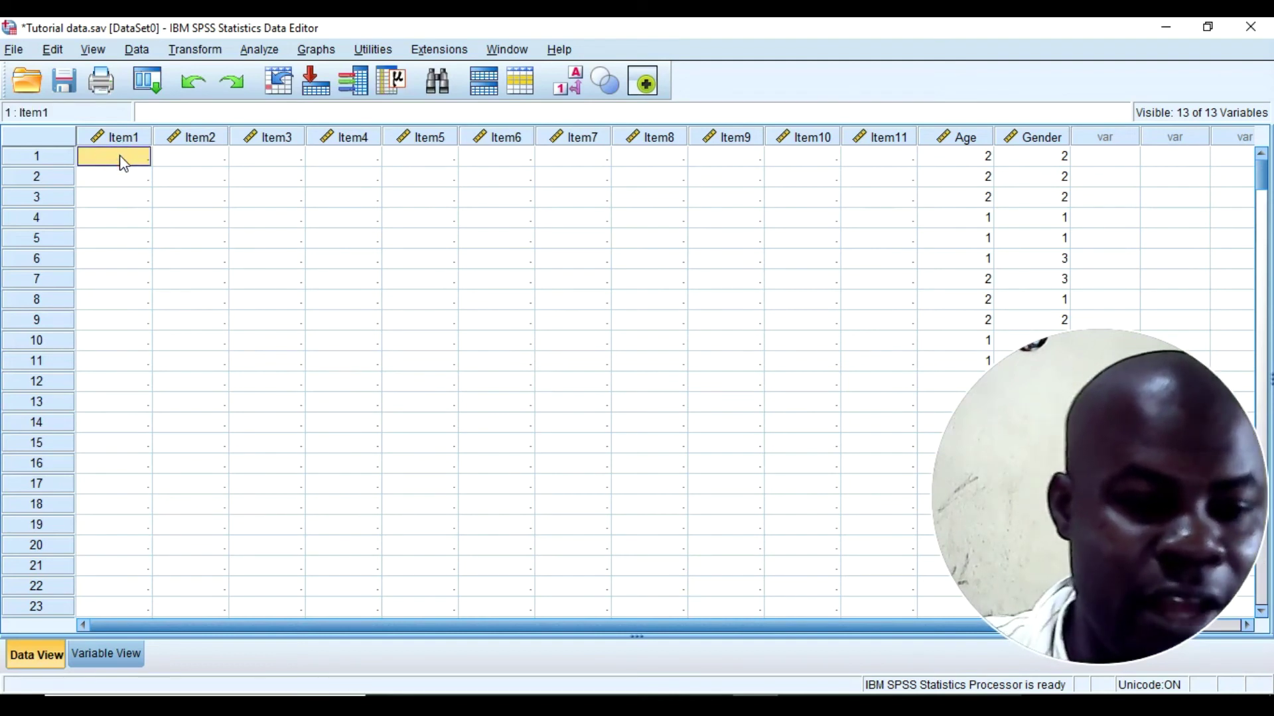
right_click(120, 157)
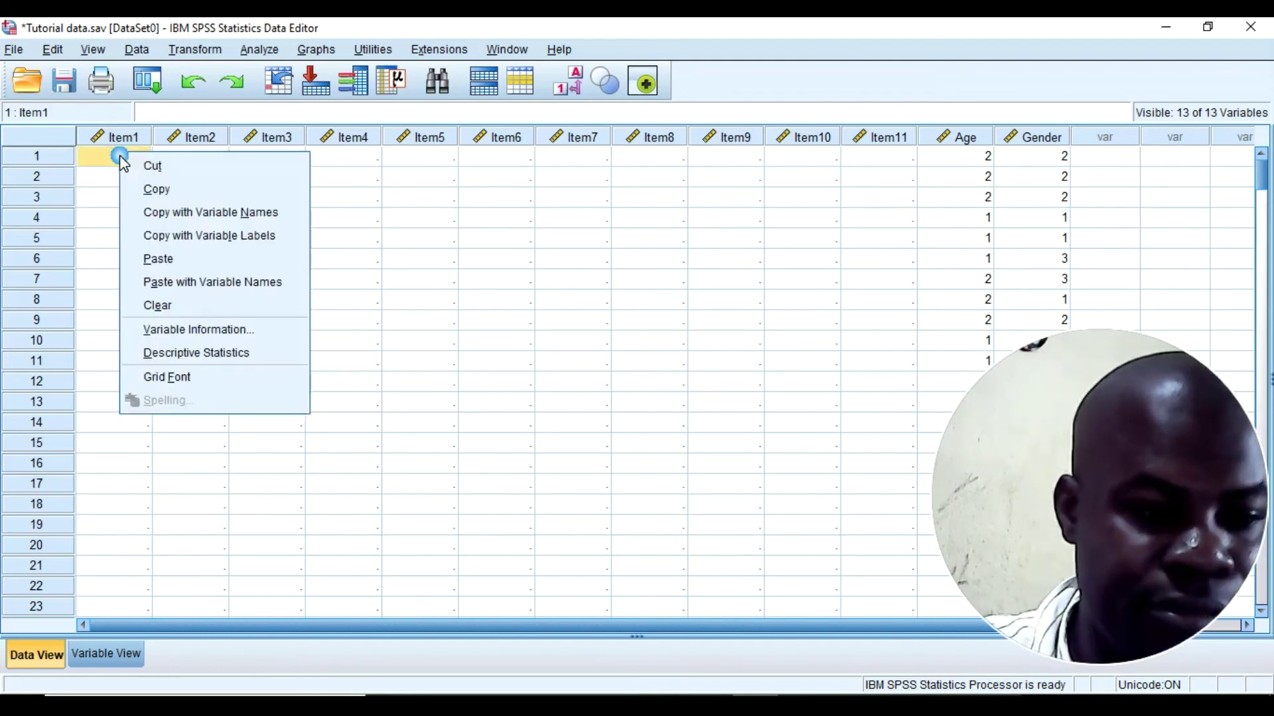
left_click(188, 256)
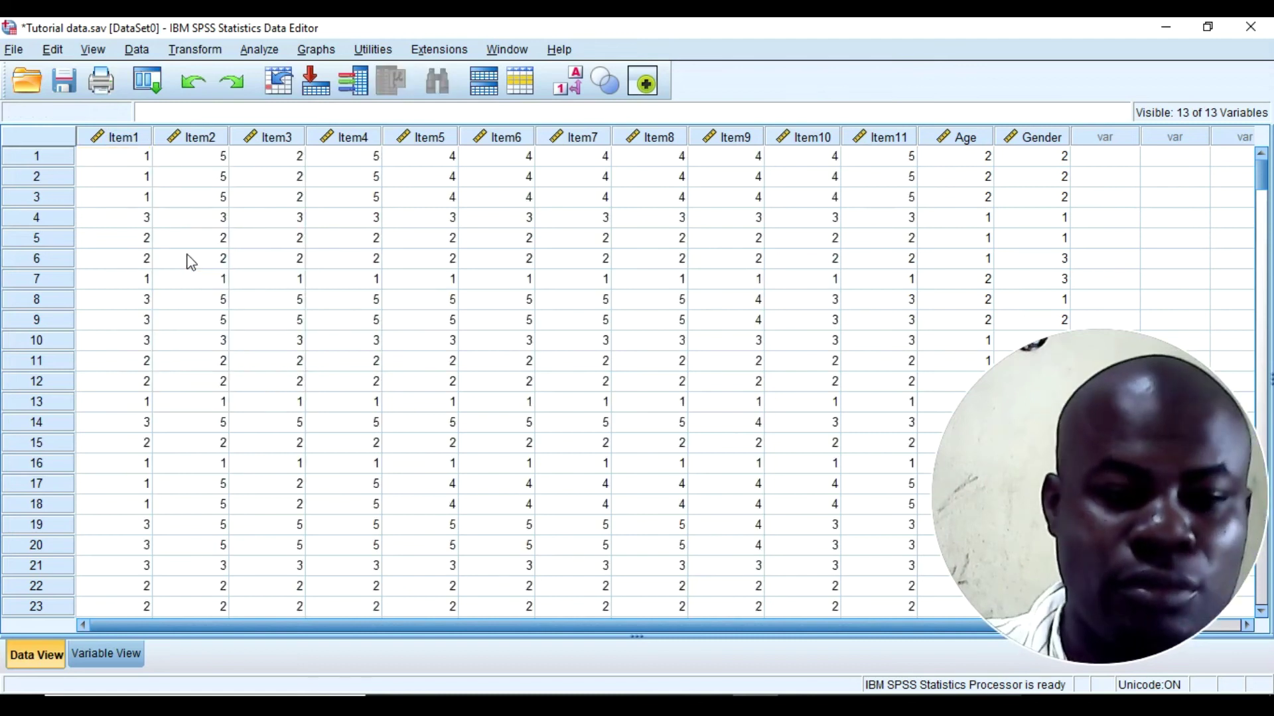
left_click(67, 79)
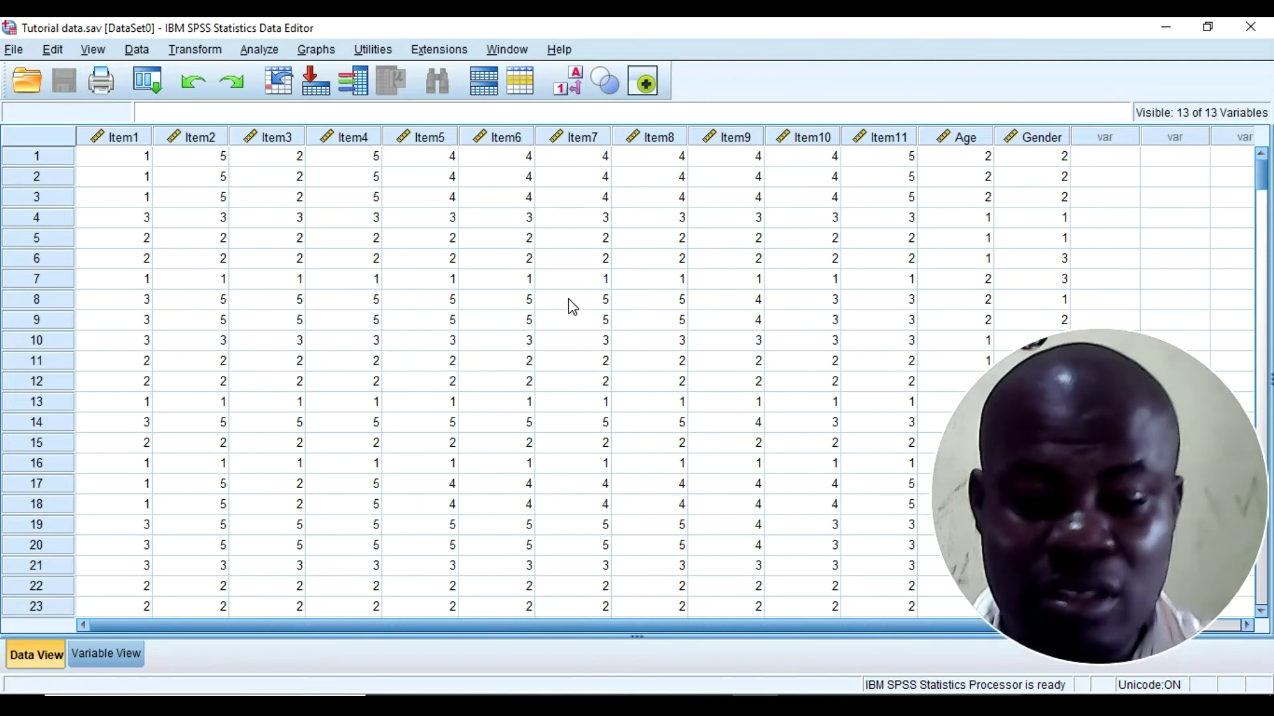
Step: Turn on value labels and scroll through the labelled responses
left_click(572, 85)
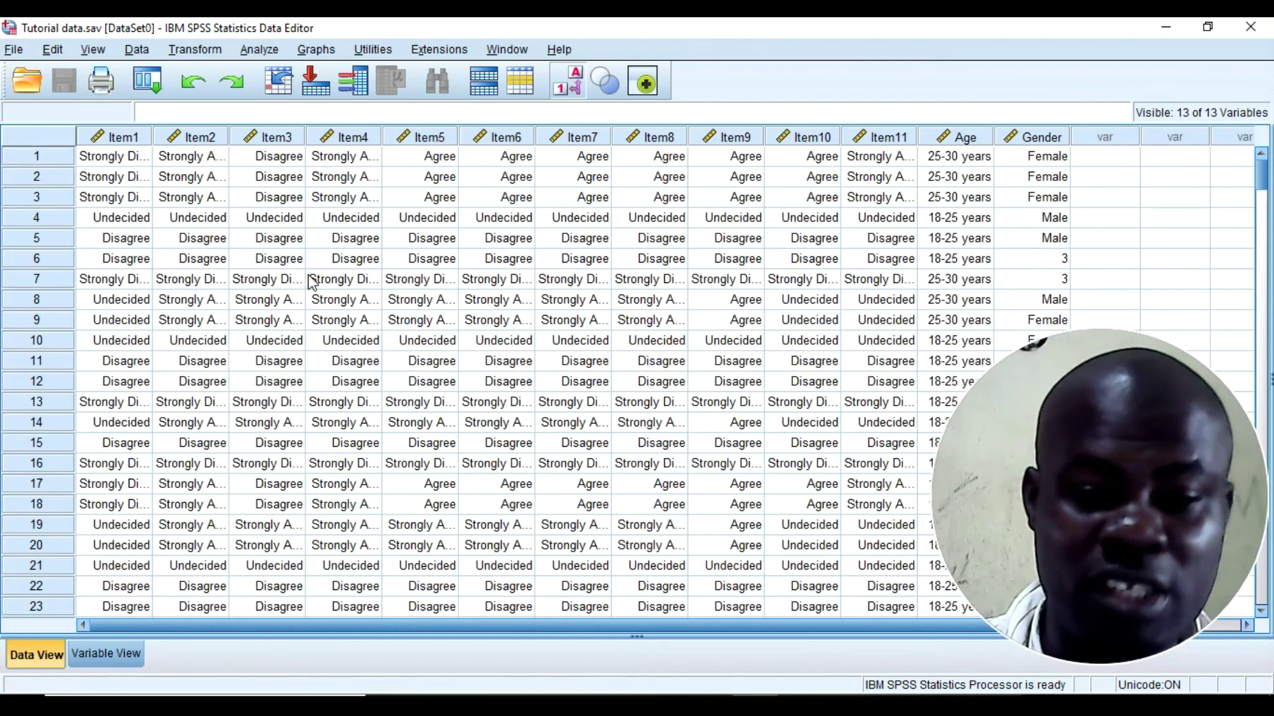
scroll(313, 282, "down", 9)
scroll(315, 281, "down", 5)
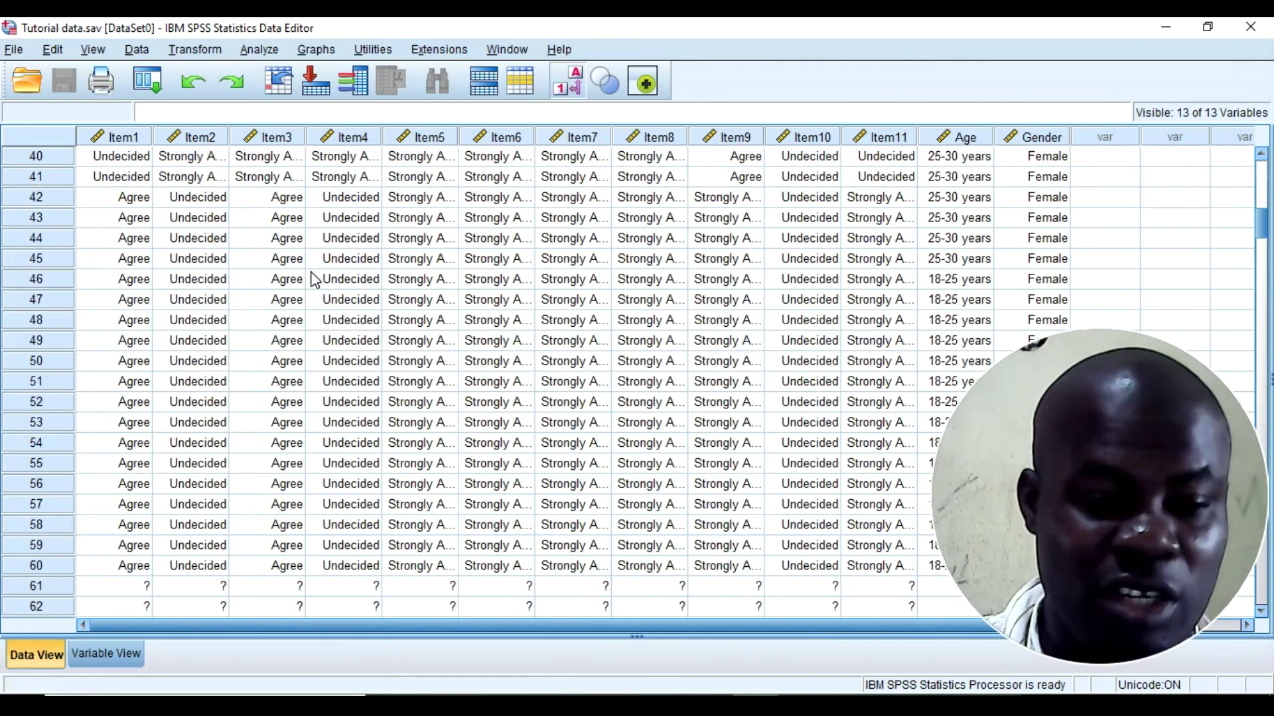
scroll(315, 281, "down", 1)
scroll(315, 280, "up", 15)
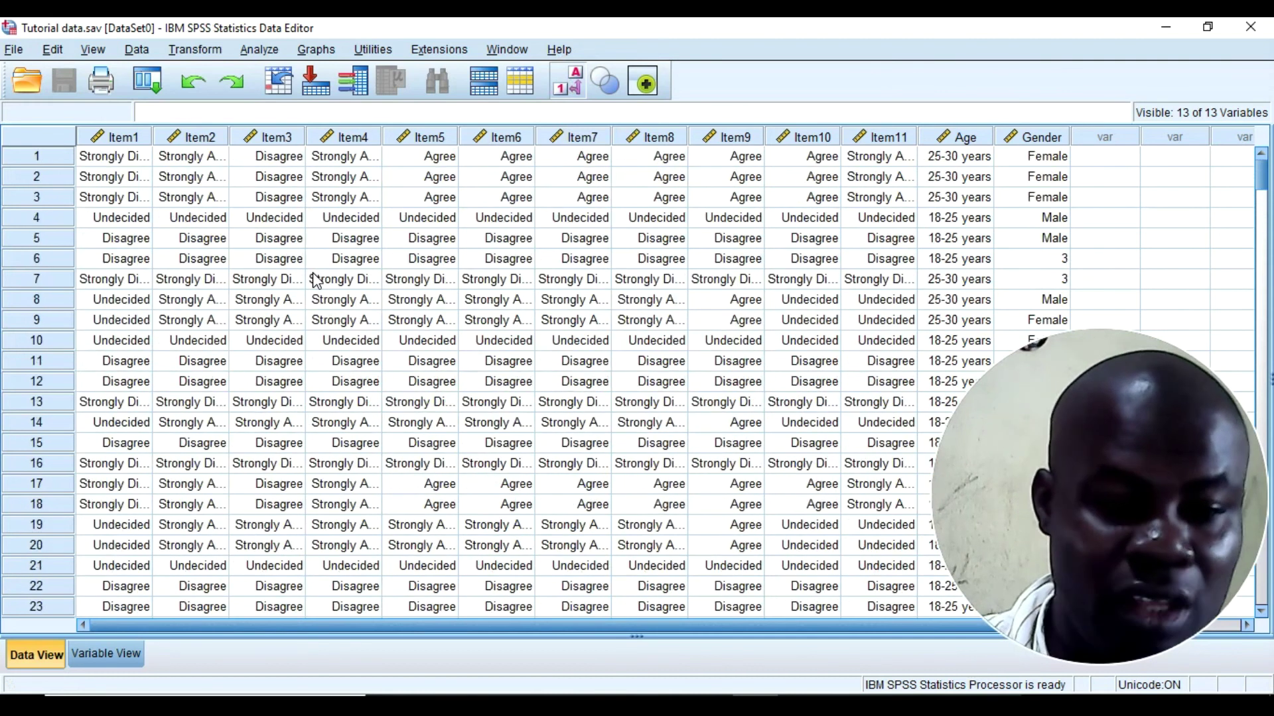
scroll(316, 280, "down", 20)
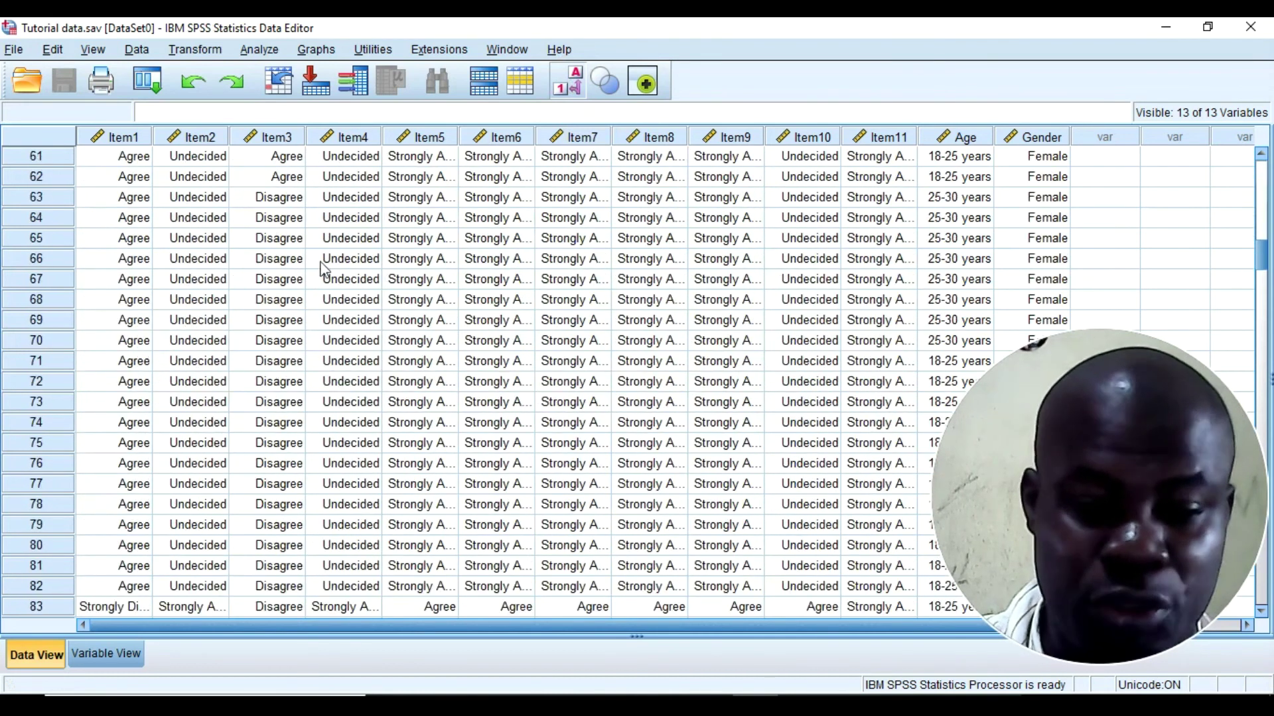
scroll(349, 274, "down", 1)
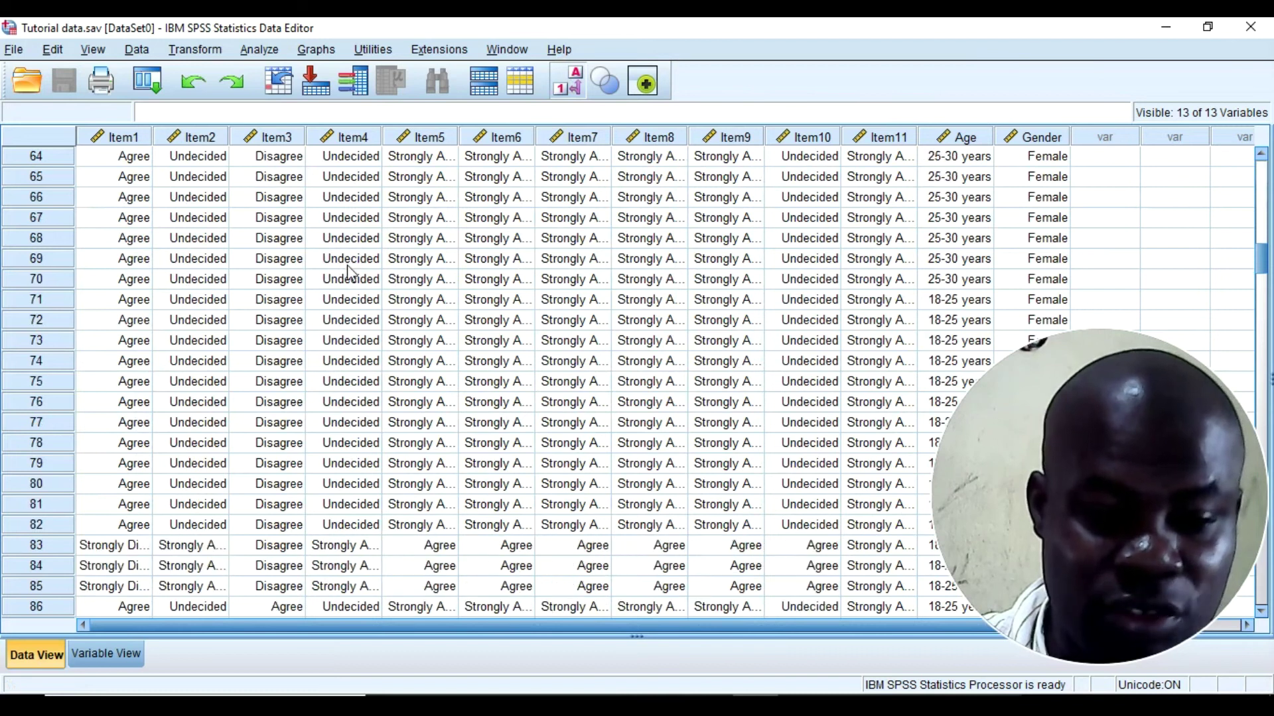
scroll(349, 274, "down", 1)
scroll(471, 372, "down", 3)
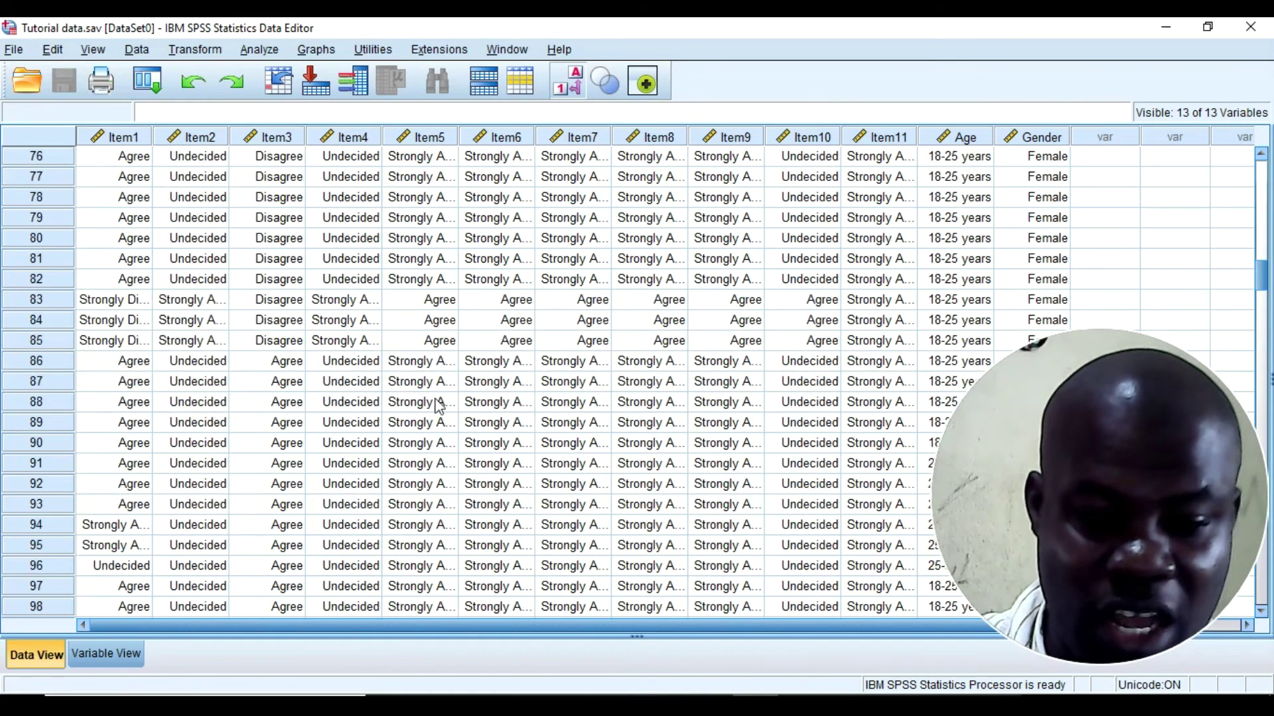
scroll(391, 319, "down", 2)
scroll(265, 260, "down", 3)
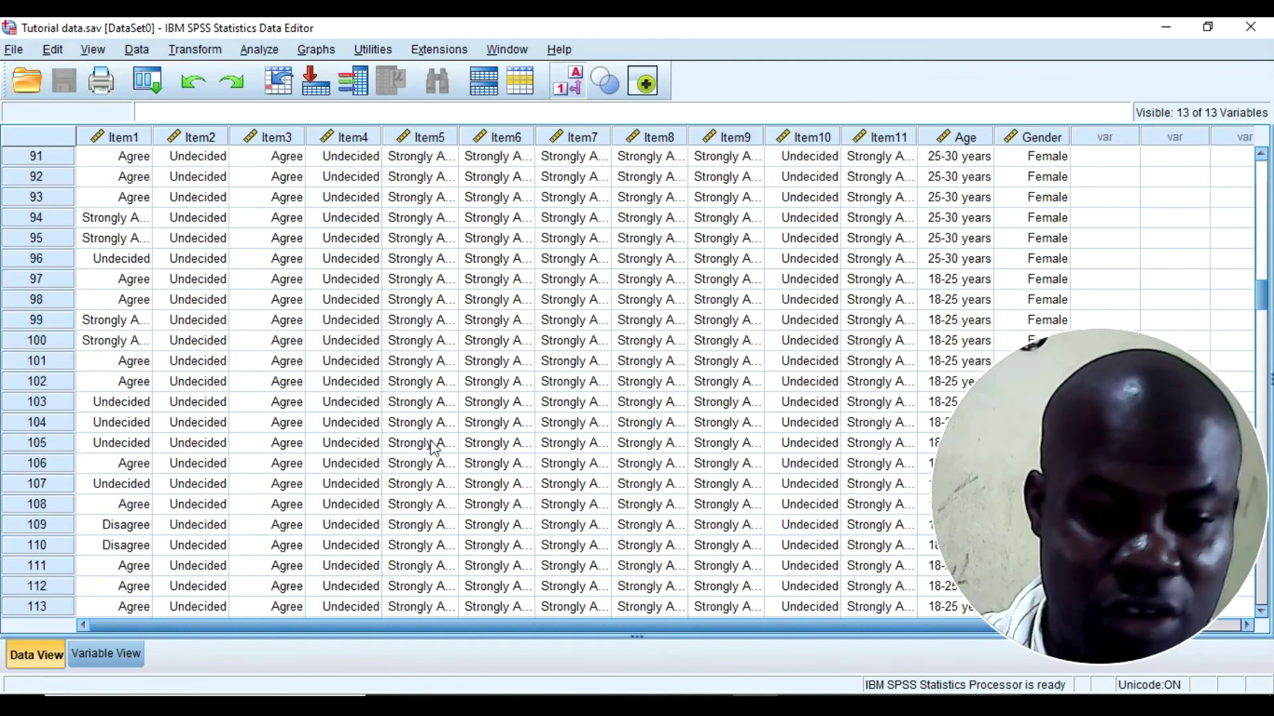
scroll(473, 466, "down", 6)
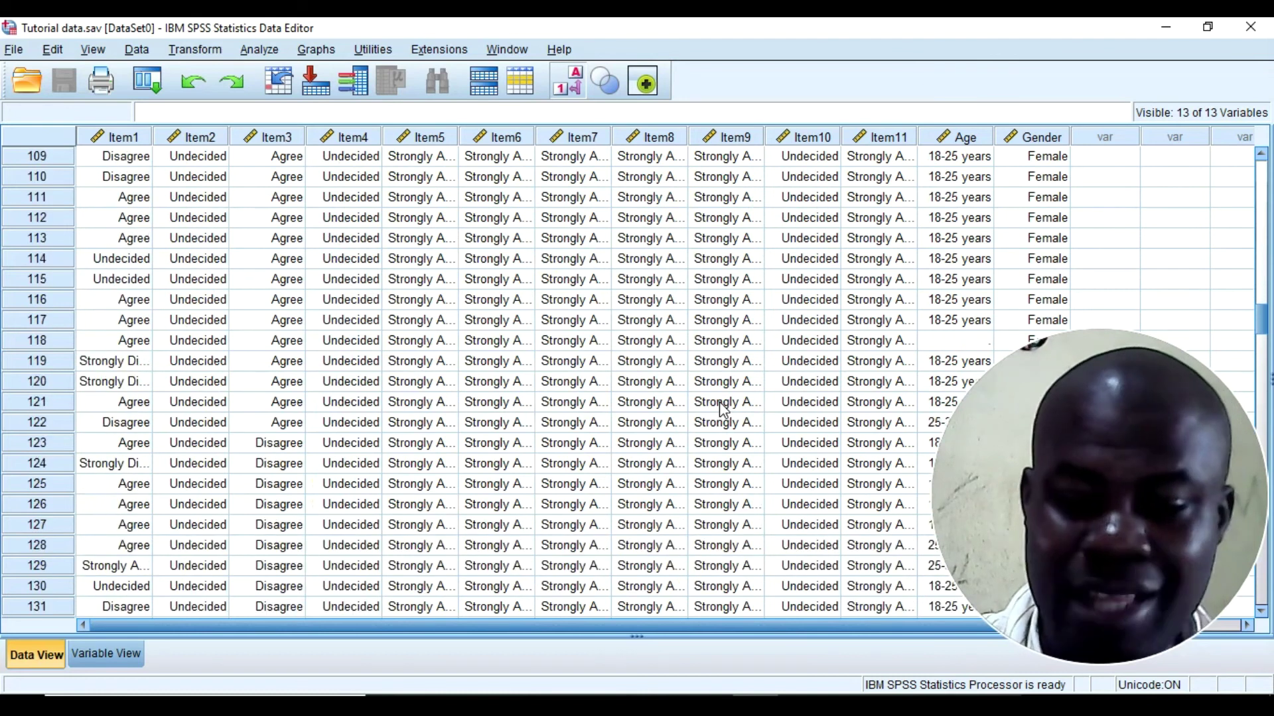
scroll(723, 410, "up", 11)
scroll(965, 206, "down", 2)
scroll(966, 206, "down", 11)
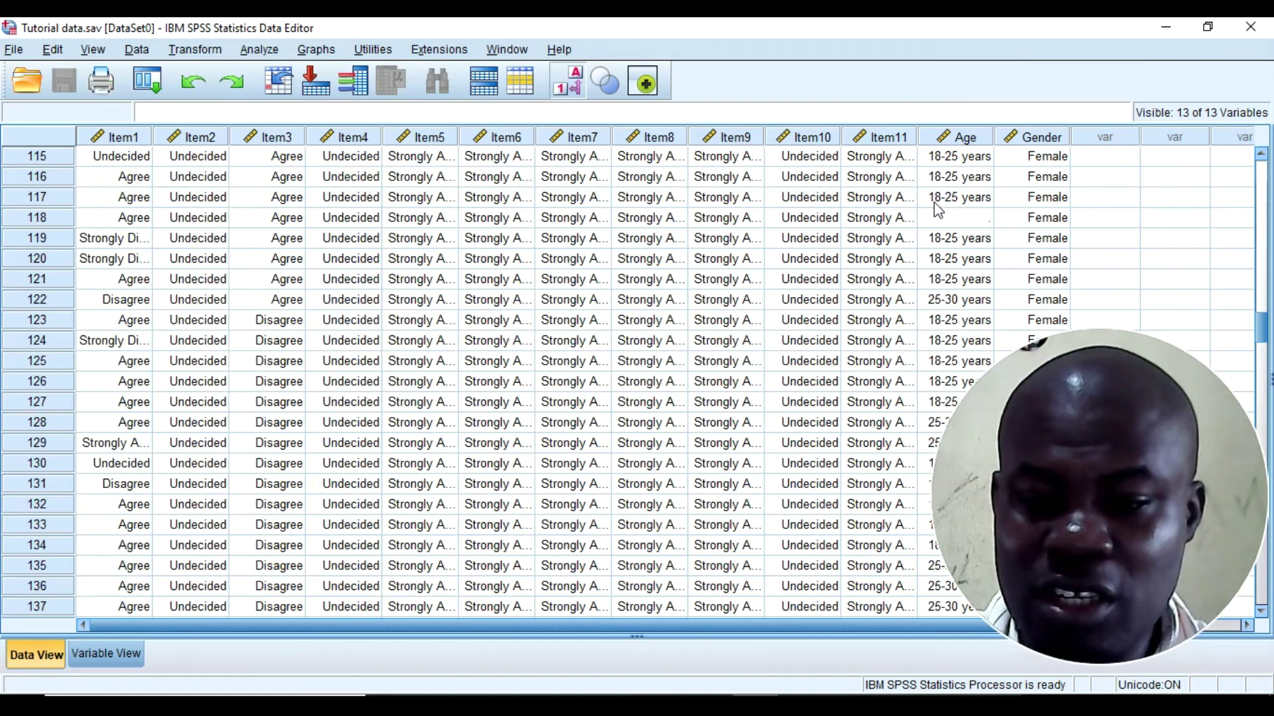
scroll(977, 230, "down", 2)
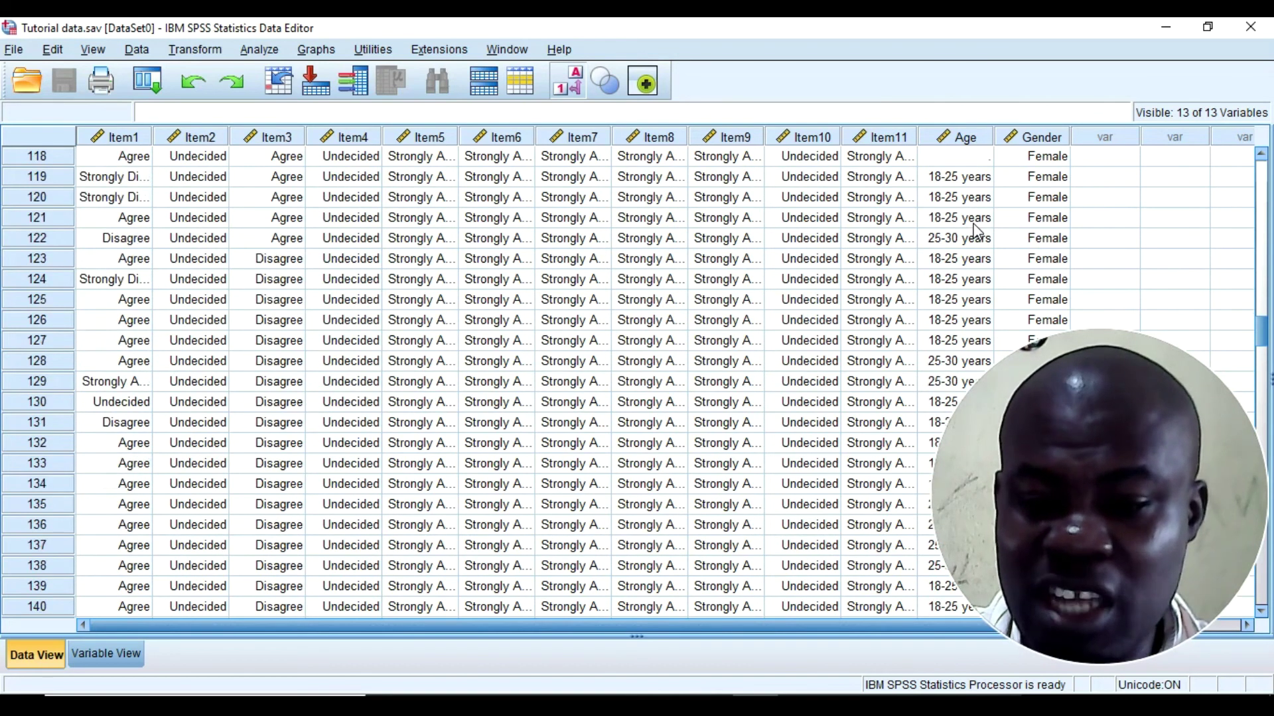
scroll(977, 228, "up", 2)
Step: Inspect the missing Age value in case 118
left_click(975, 219)
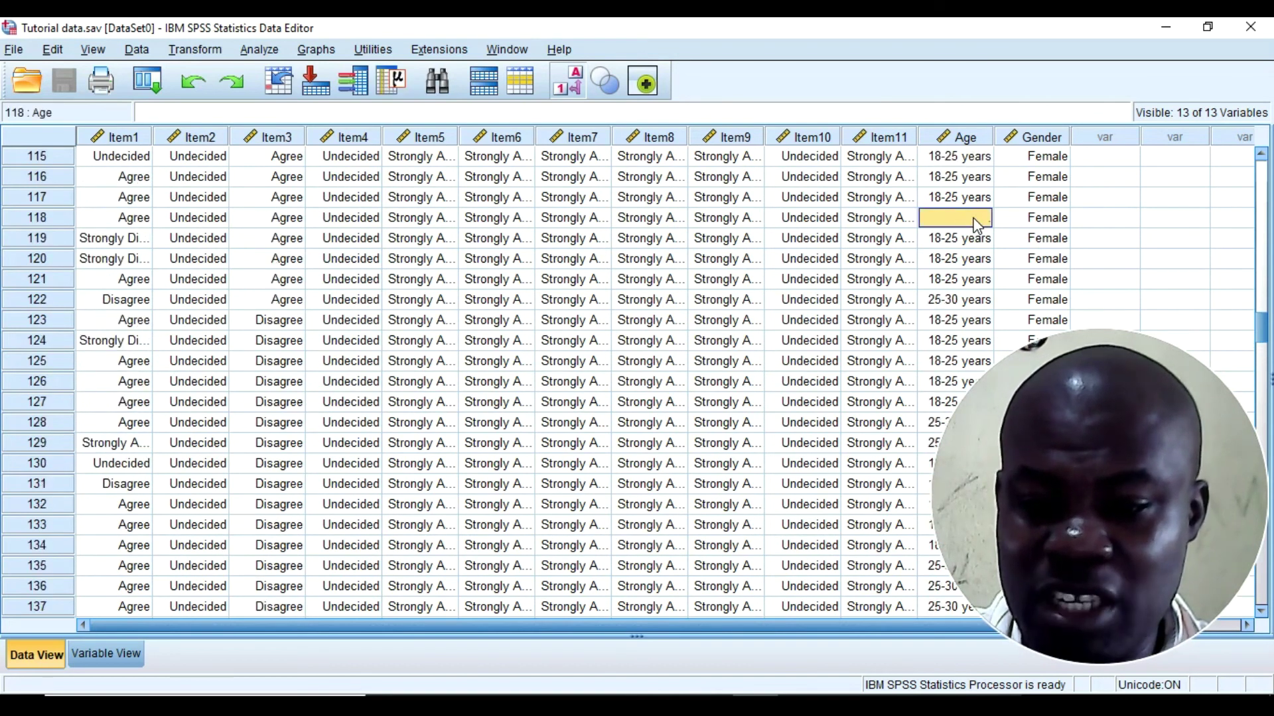
scroll(974, 229, "down", 6)
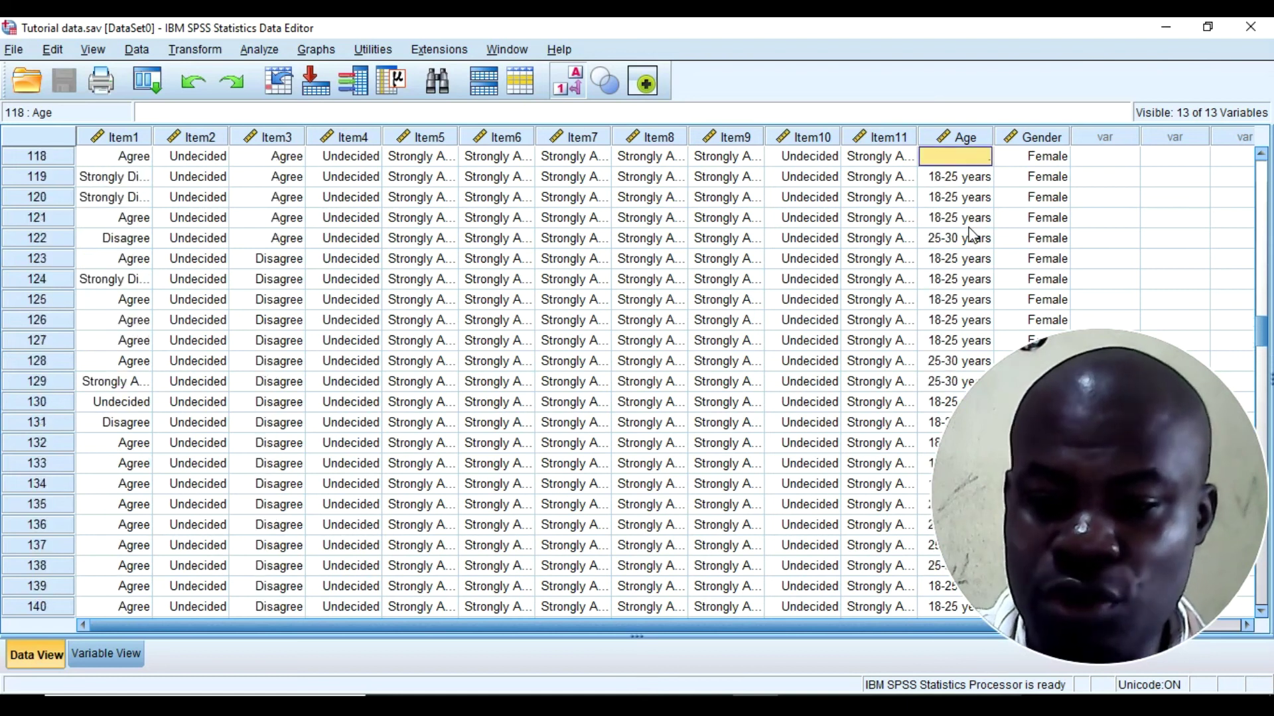
scroll(972, 234, "up", 1)
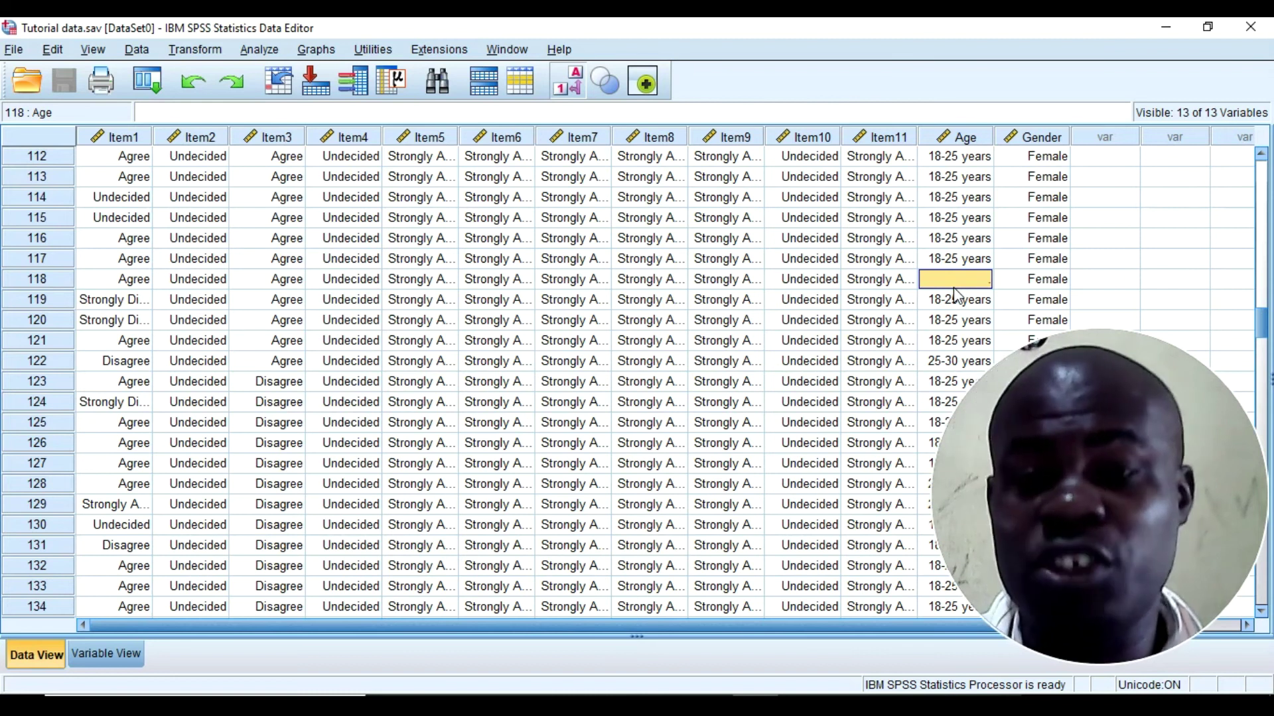
Step: Scroll through the data grid to review the populated cases
scroll(959, 281, "down", 1)
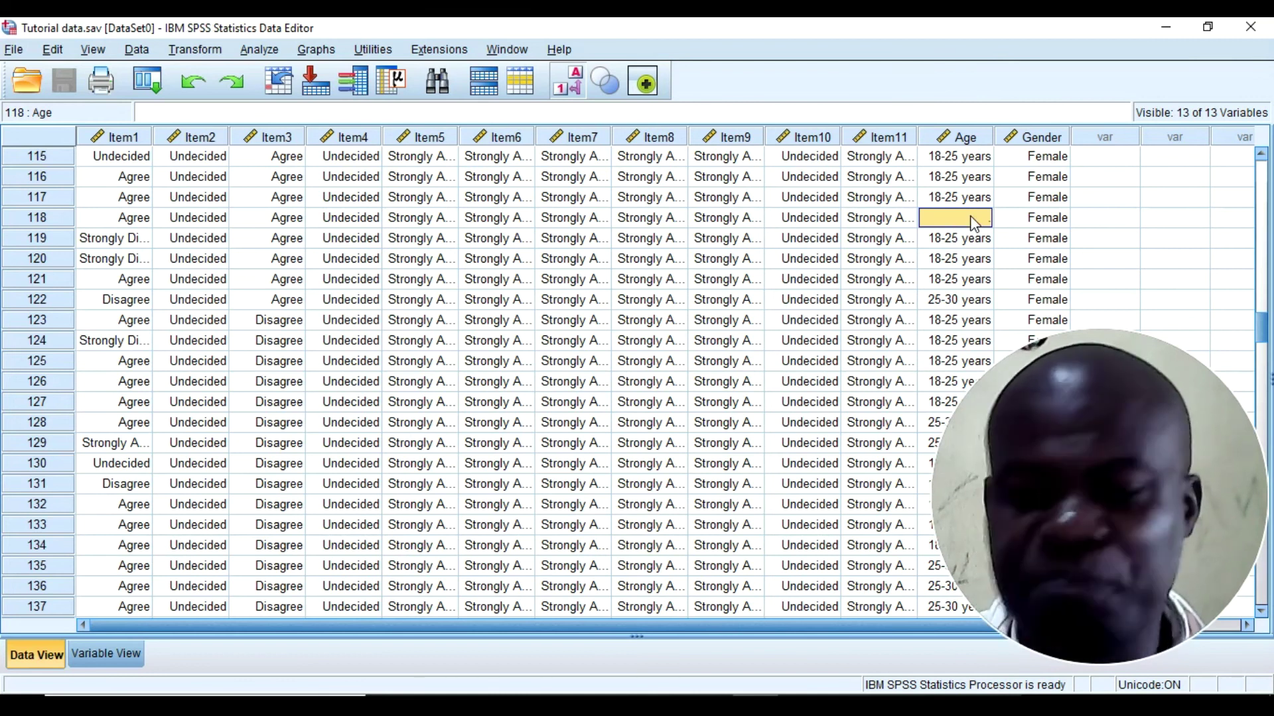
scroll(973, 223, "down", 5)
scroll(970, 228, "up", 5)
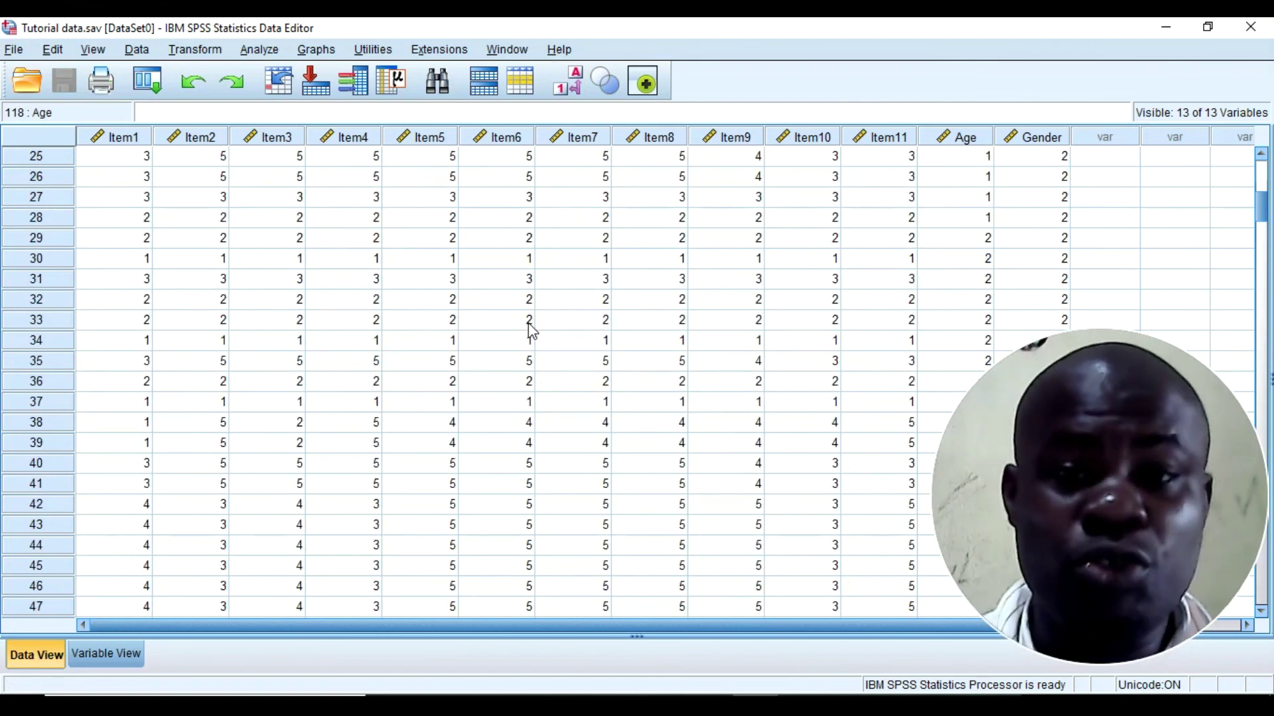
scroll(533, 332, "up", 4)
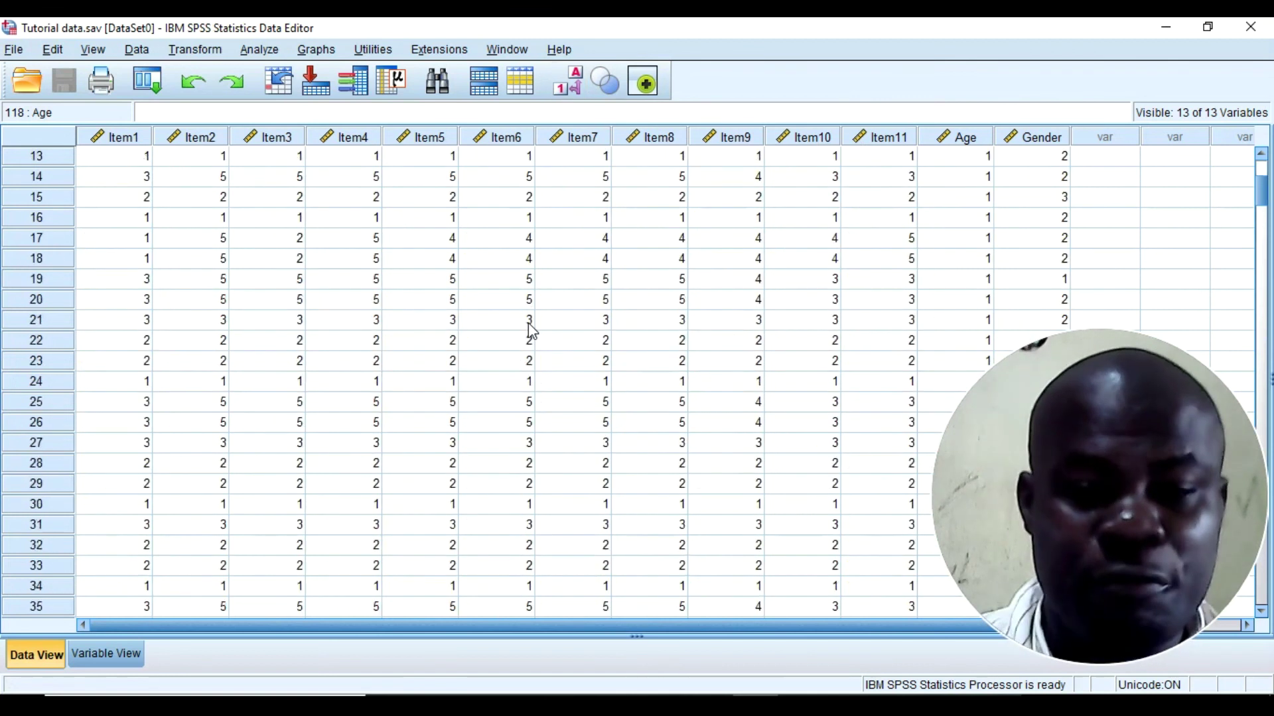
scroll(528, 338, "down", 13)
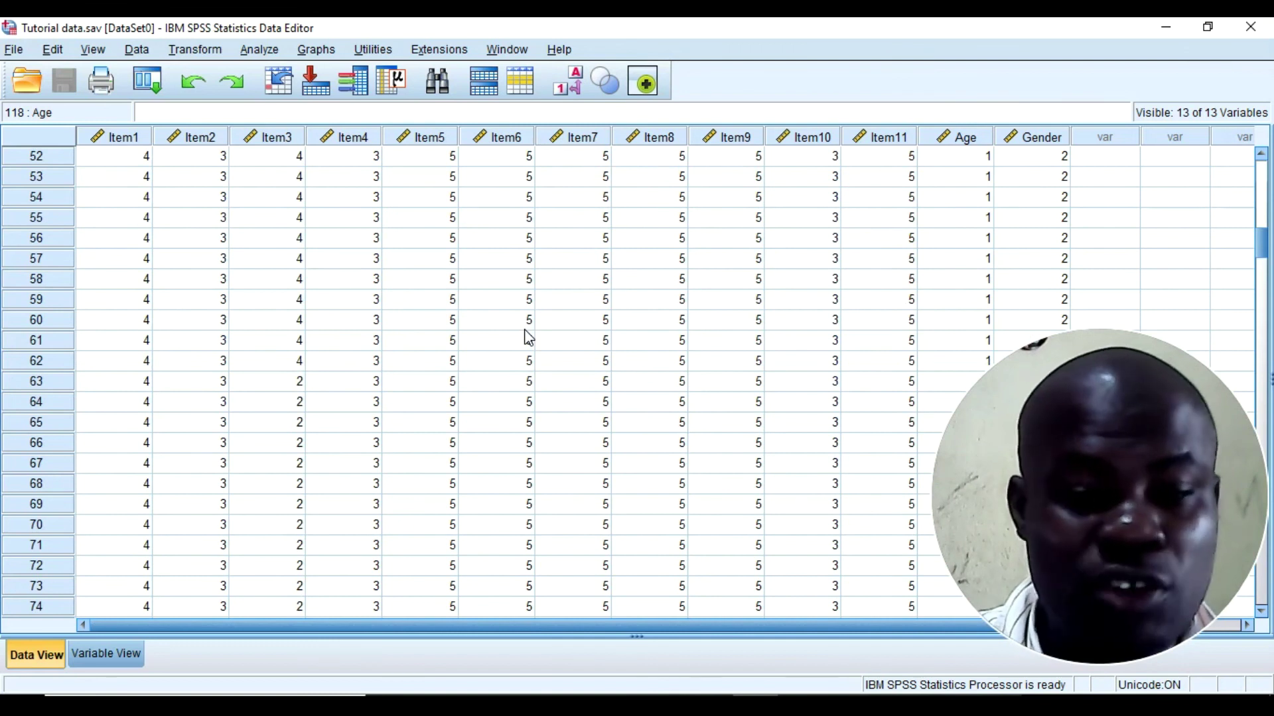